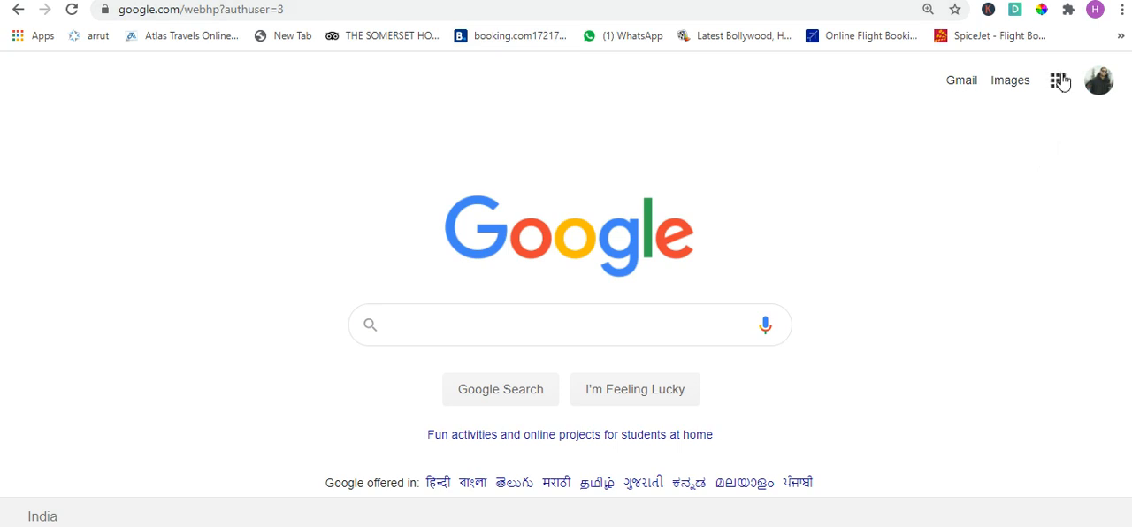
# - Open Google Drive from the Google apps and browse the files in My Drive
pyautogui.click(1064, 90)
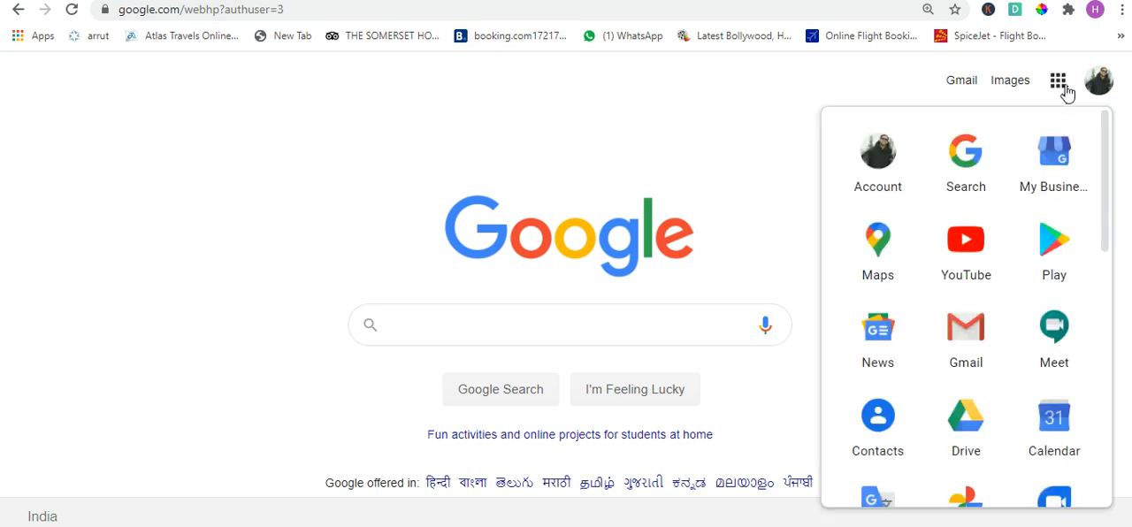
pyautogui.click(981, 441)
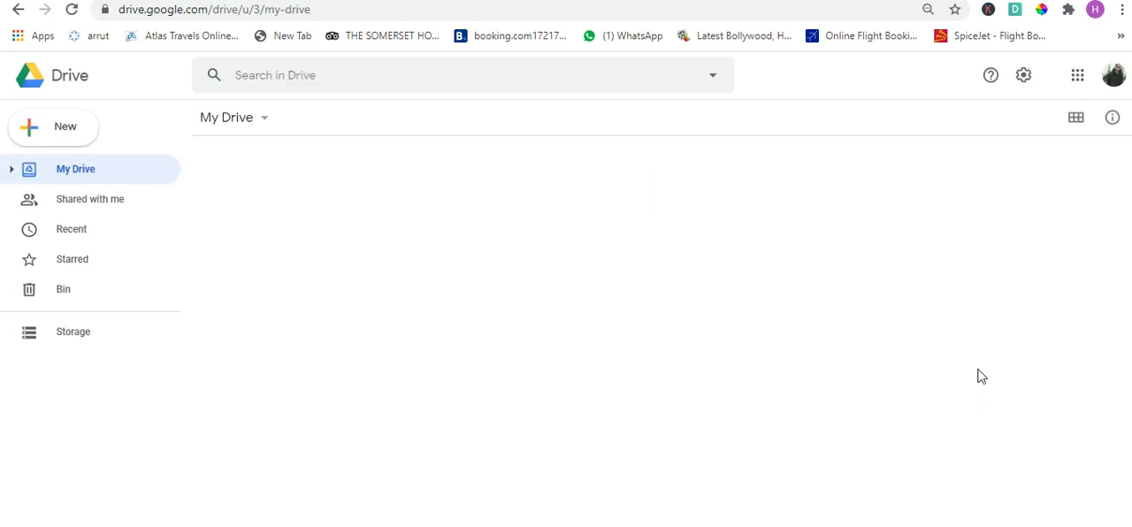
pyautogui.scroll(-1, 979, 375)
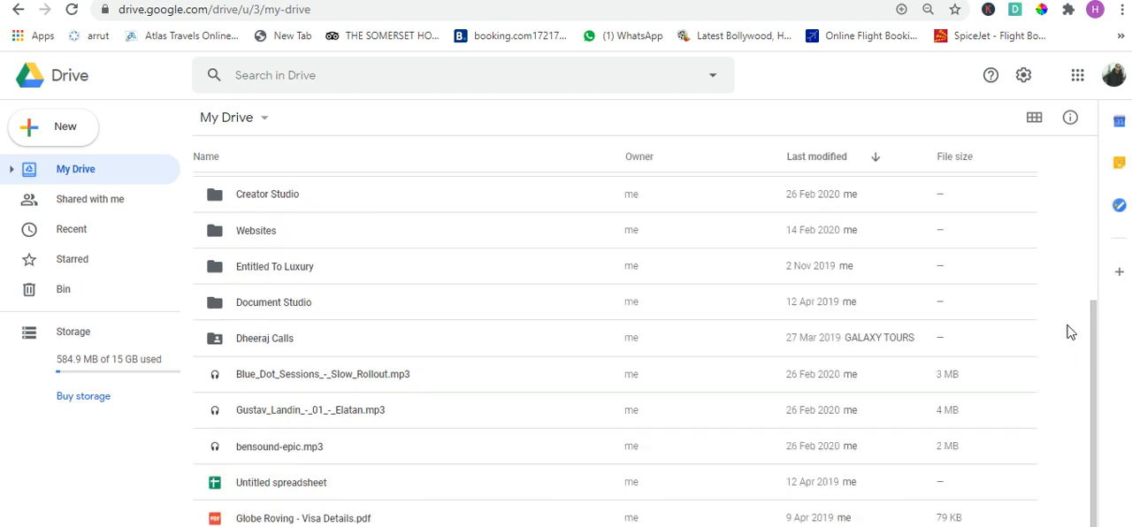
pyautogui.scroll(1, 1069, 331)
pyautogui.scroll(-1, 1070, 332)
pyautogui.rightClick(1070, 333)
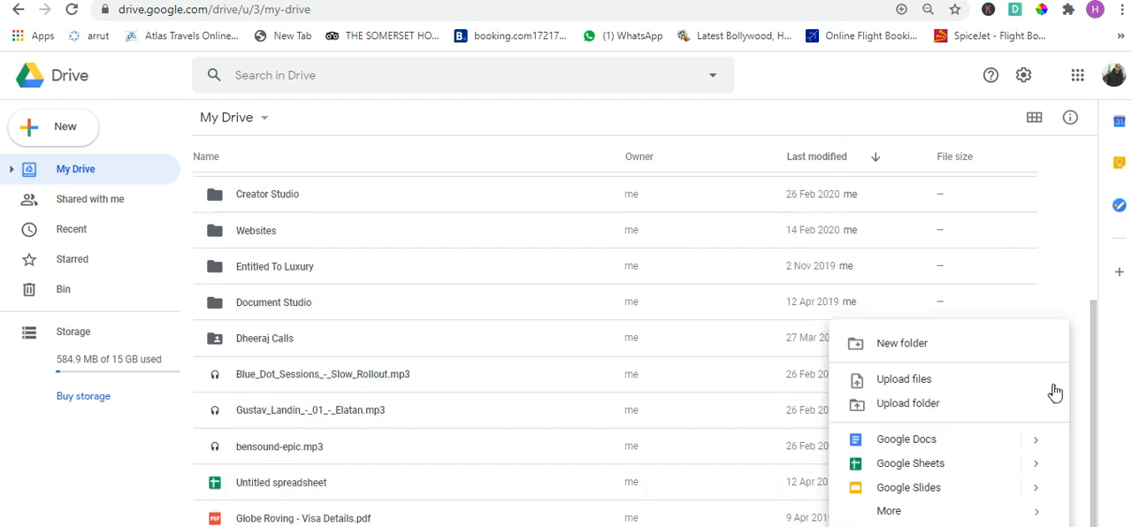
pyautogui.moveTo(986, 520)
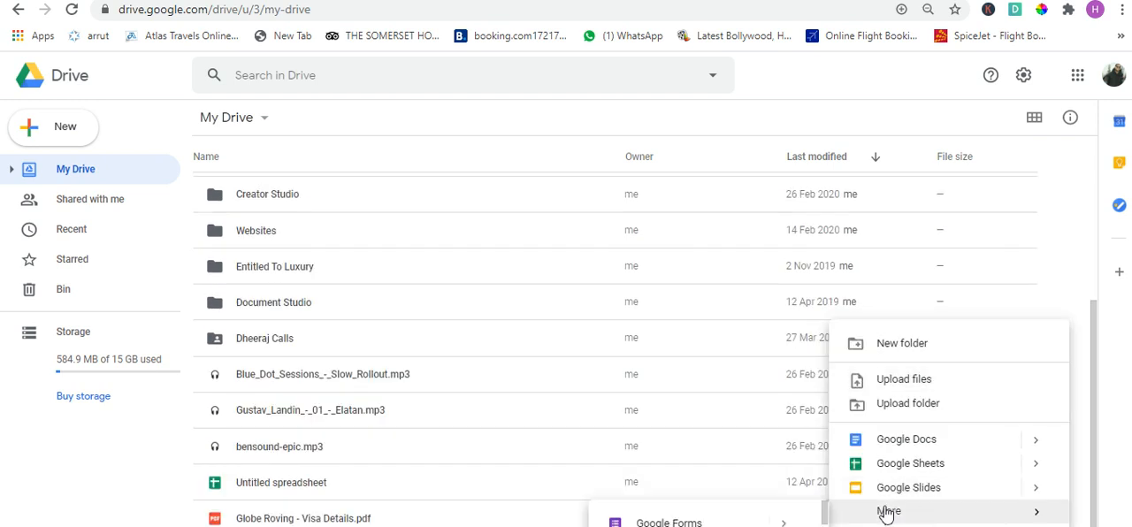
pyautogui.hotkey('ctrl', '-')
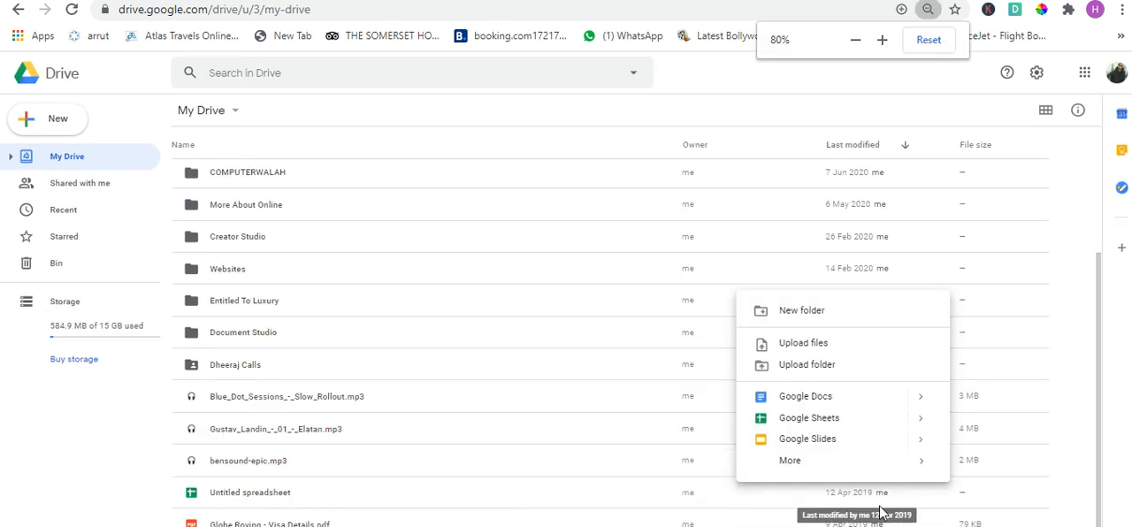
pyautogui.moveTo(766, 463)
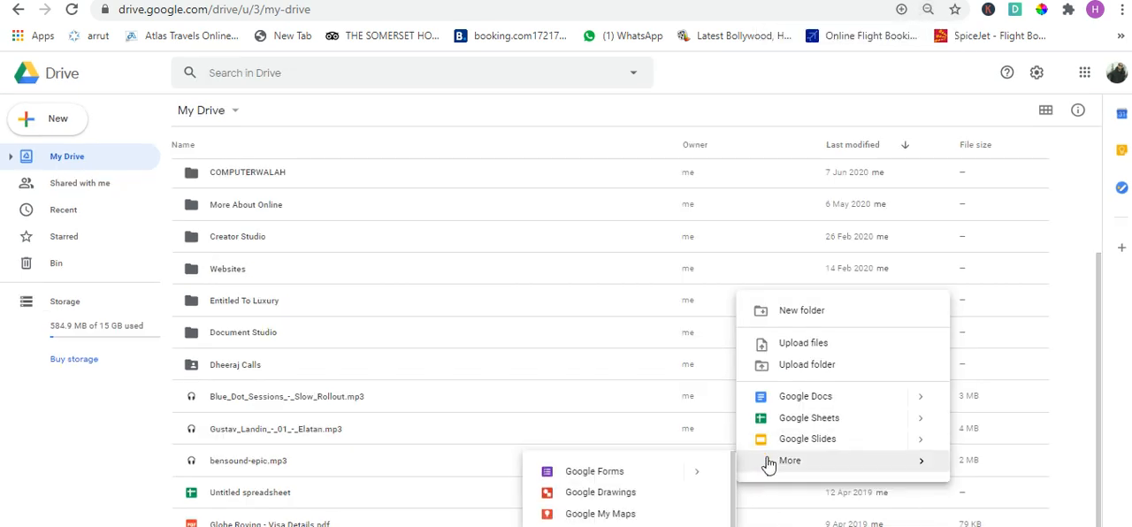
pyautogui.moveTo(649, 475)
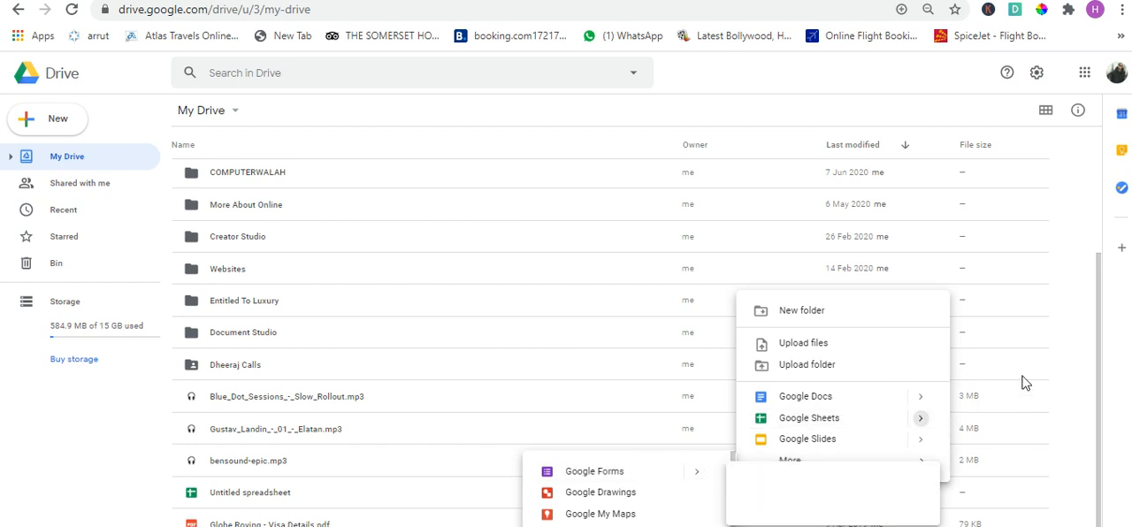
pyautogui.click(1066, 309)
# - Open the More About Online folder and create a new blank Google Form inside it
pyautogui.scroll(2, 1066, 308)
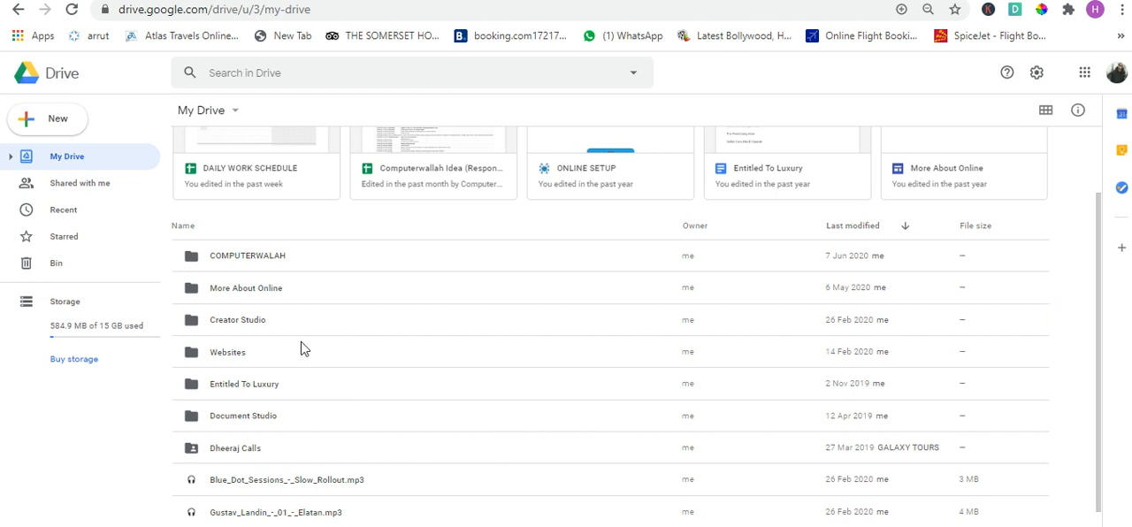
pyautogui.doubleClick(263, 301)
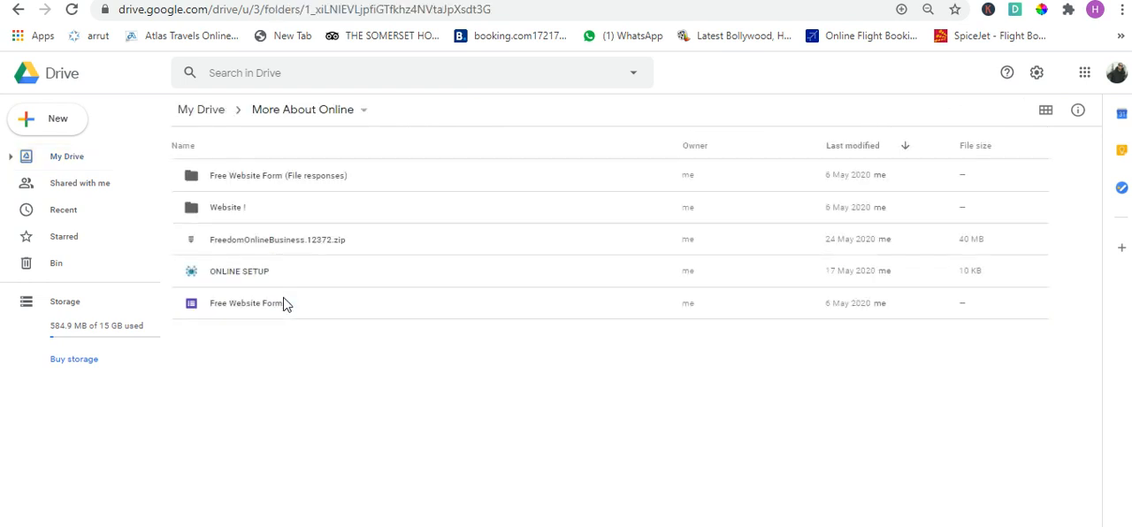
pyautogui.rightClick(386, 352)
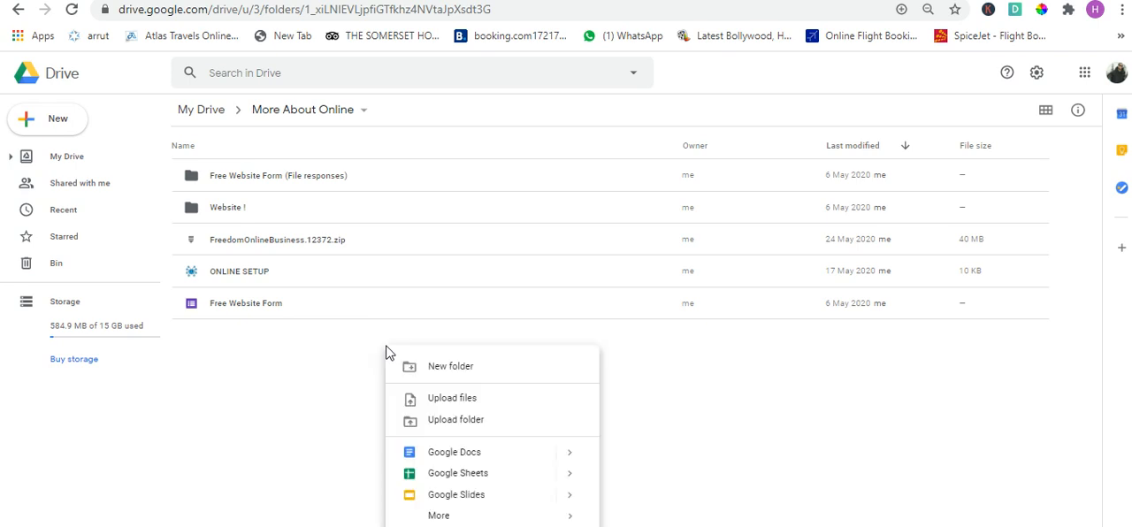
pyautogui.click(818, 434)
pyautogui.rightClick(1091, 211)
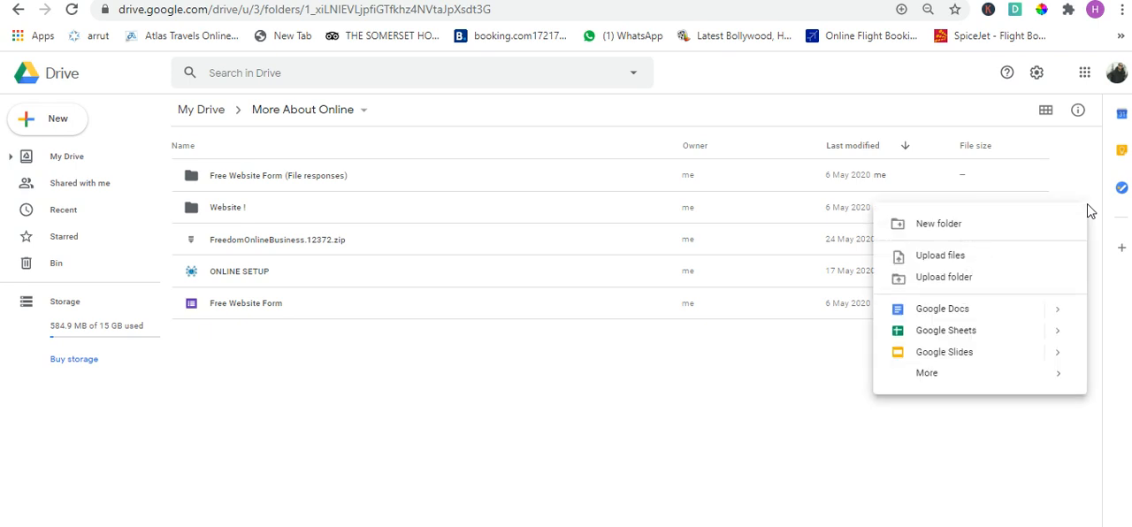
pyautogui.moveTo(969, 377)
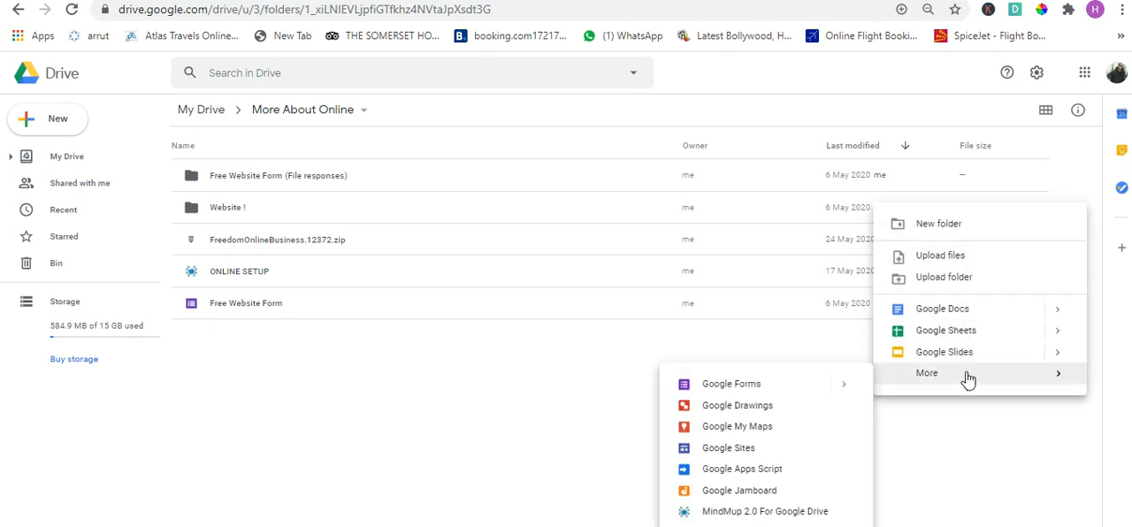
pyautogui.click(769, 392)
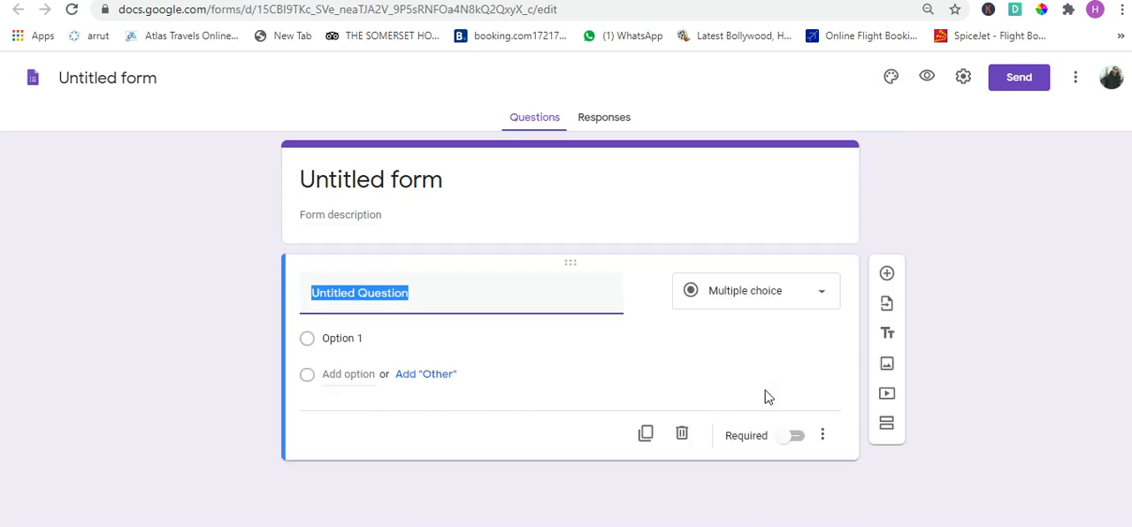
# - Title the form "Students Details" and apply the same name to the form file
pyautogui.click(386, 183)
pyautogui.write('S')
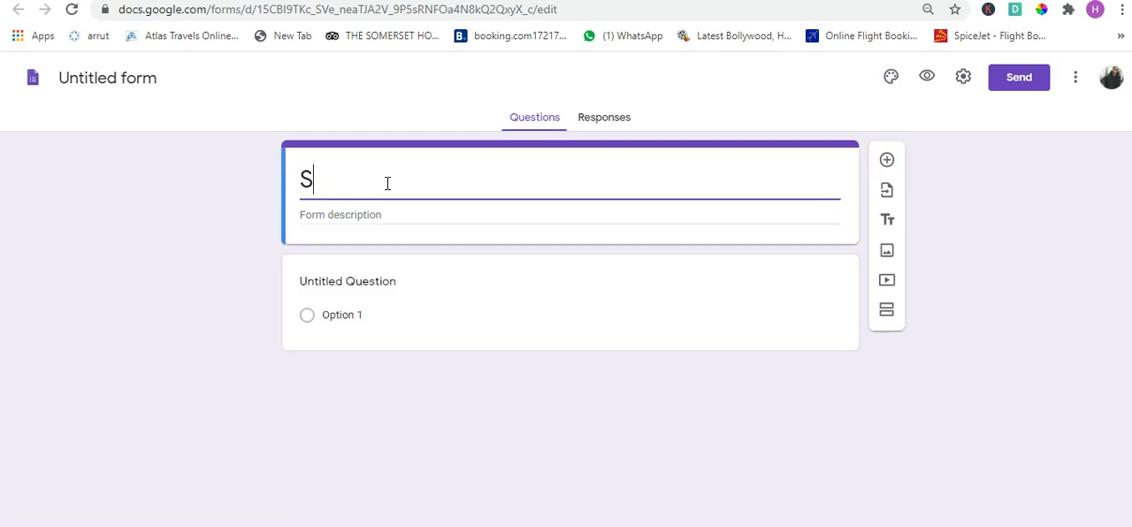
pyautogui.write('tudents Details')
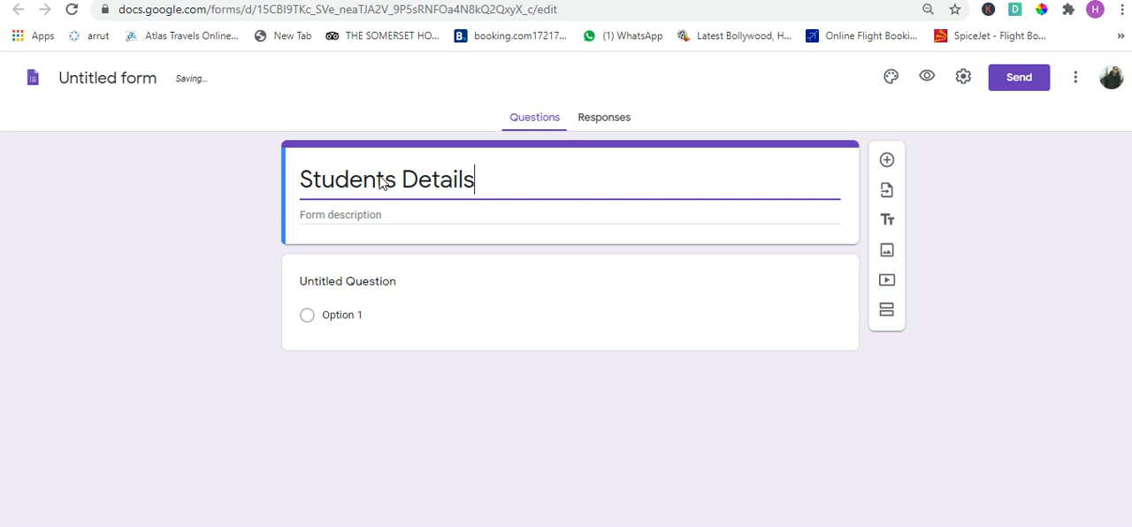
pyautogui.click(1037, 223)
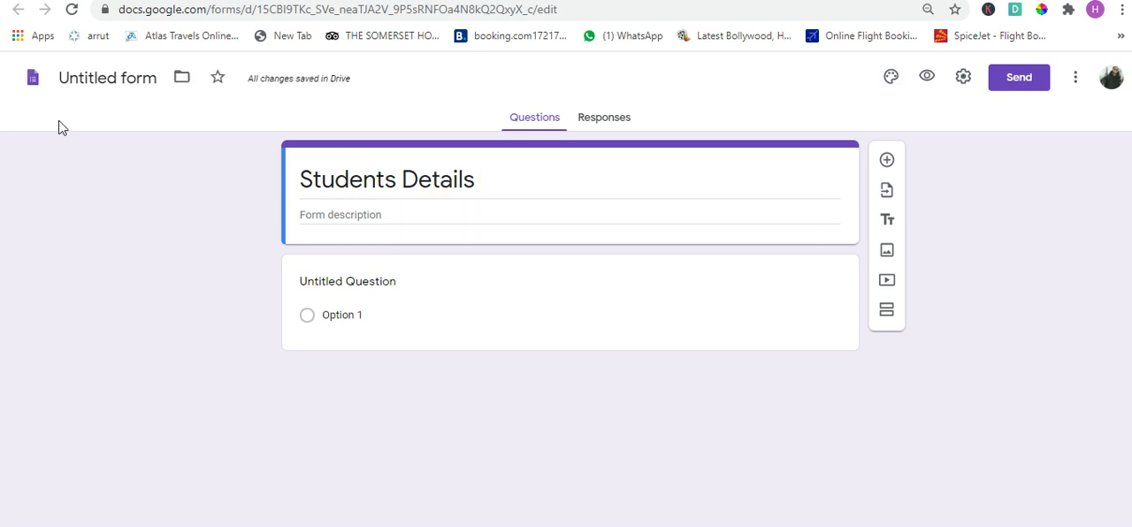
pyautogui.click(99, 85)
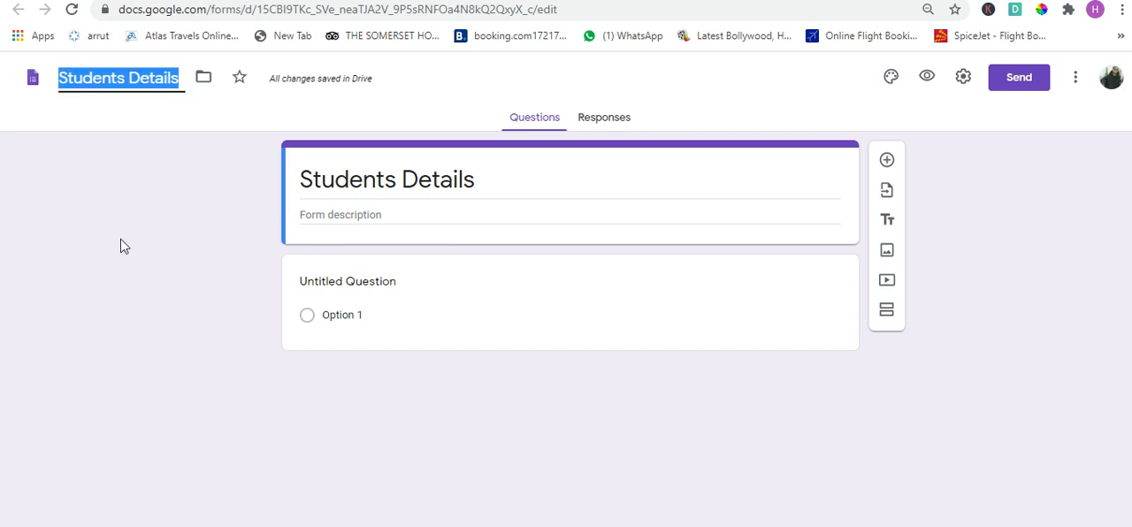
pyautogui.click(124, 168)
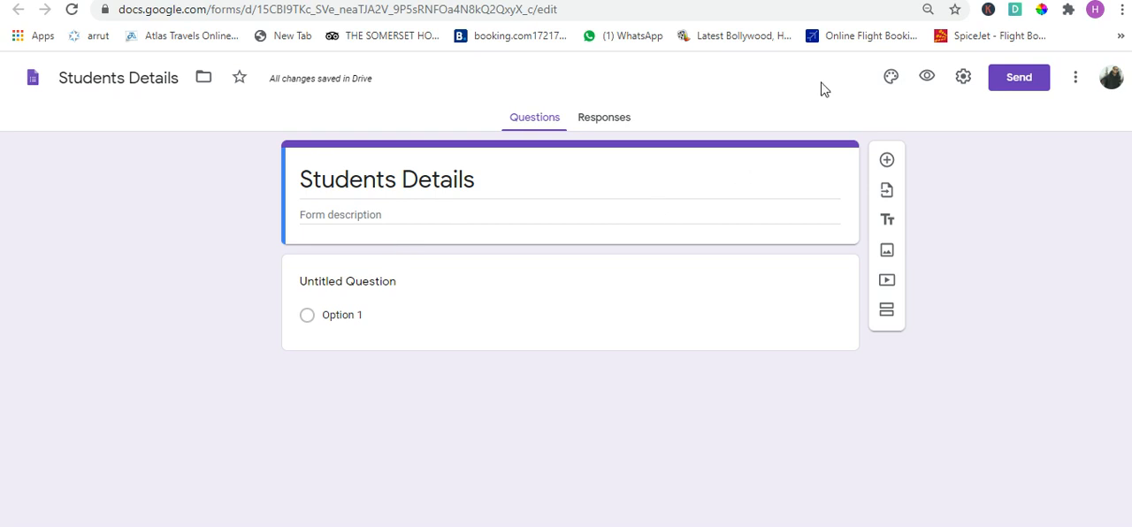
# - Set the form's theme colour to teal and its background colour to light grey
pyautogui.click(897, 85)
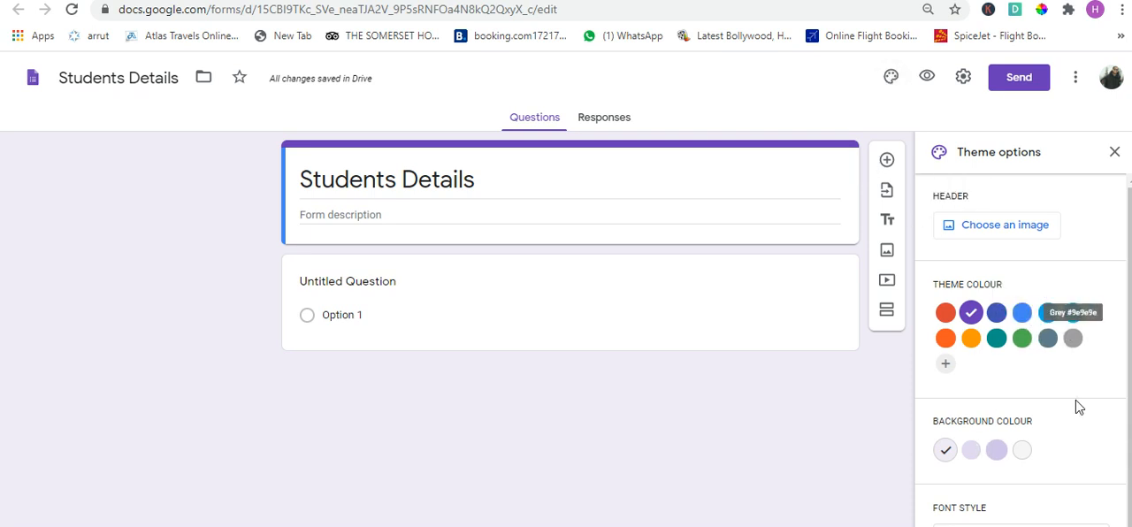
pyautogui.click(996, 341)
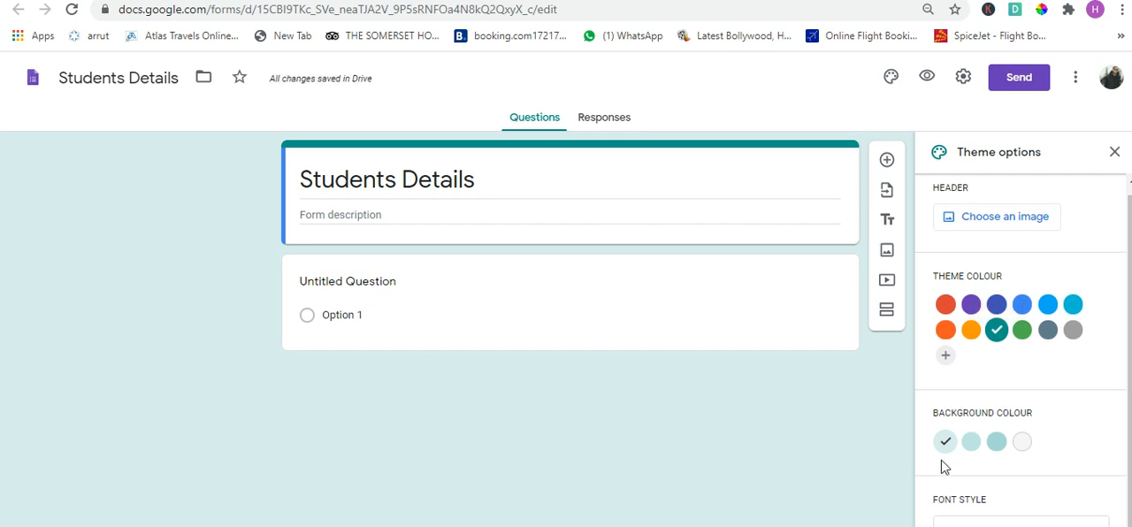
pyautogui.click(1024, 444)
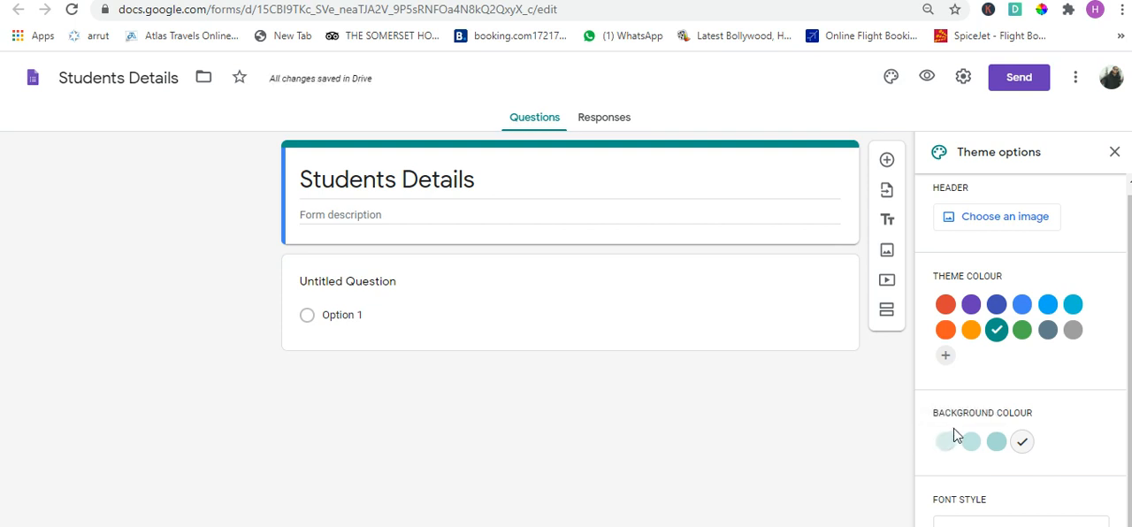
# - Change the form theme's font style to Formal
pyautogui.hotkey('ctrl', '-')
pyautogui.hotkey('ctrl', '-')
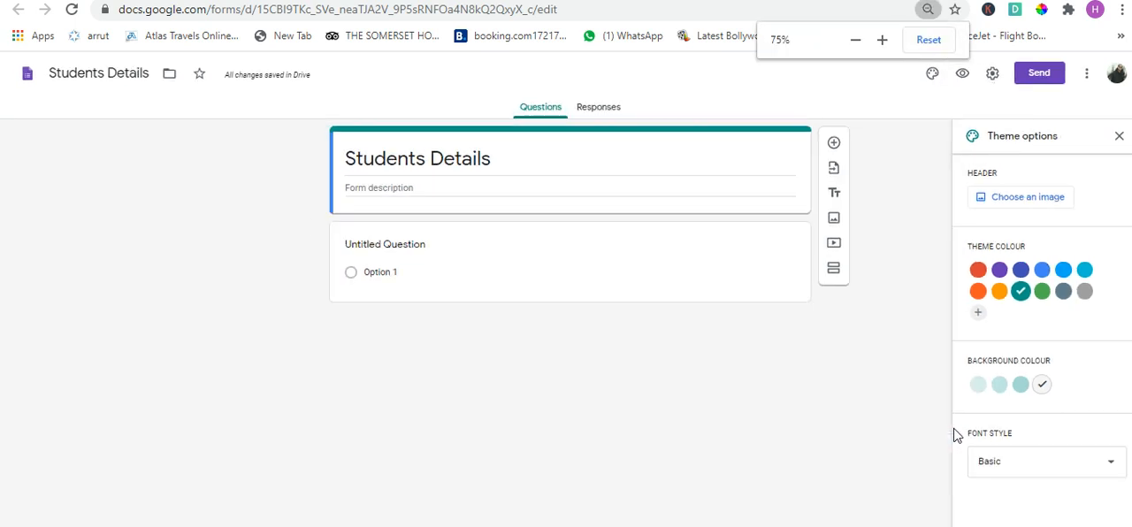
pyautogui.click(1023, 468)
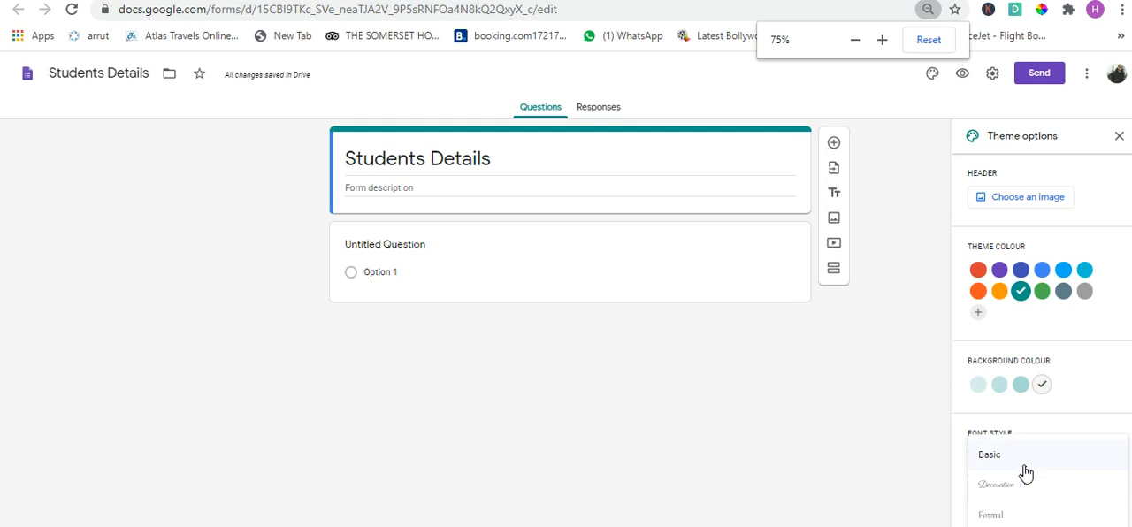
pyautogui.hotkey('ctrl', '-')
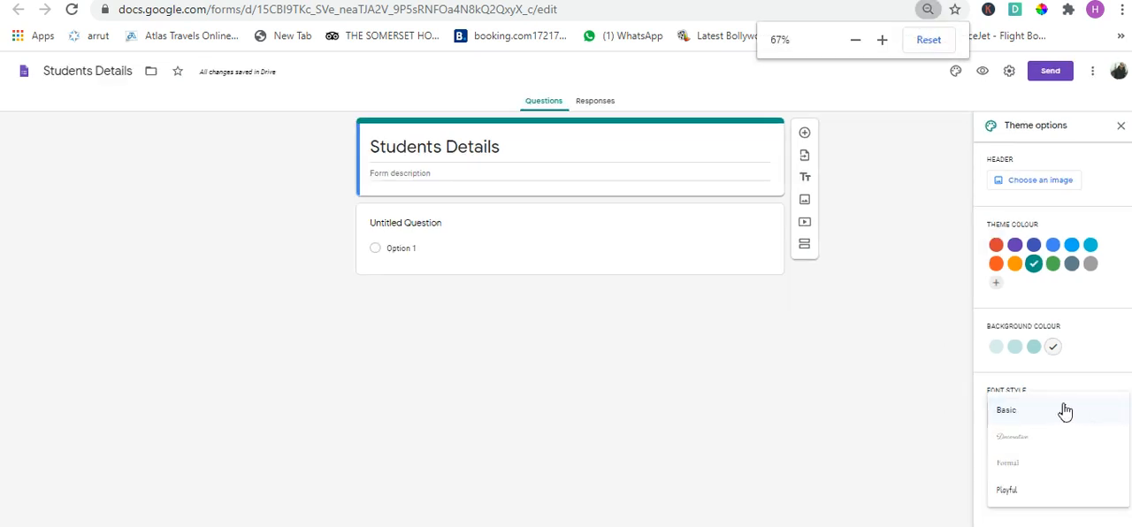
pyautogui.click(1036, 472)
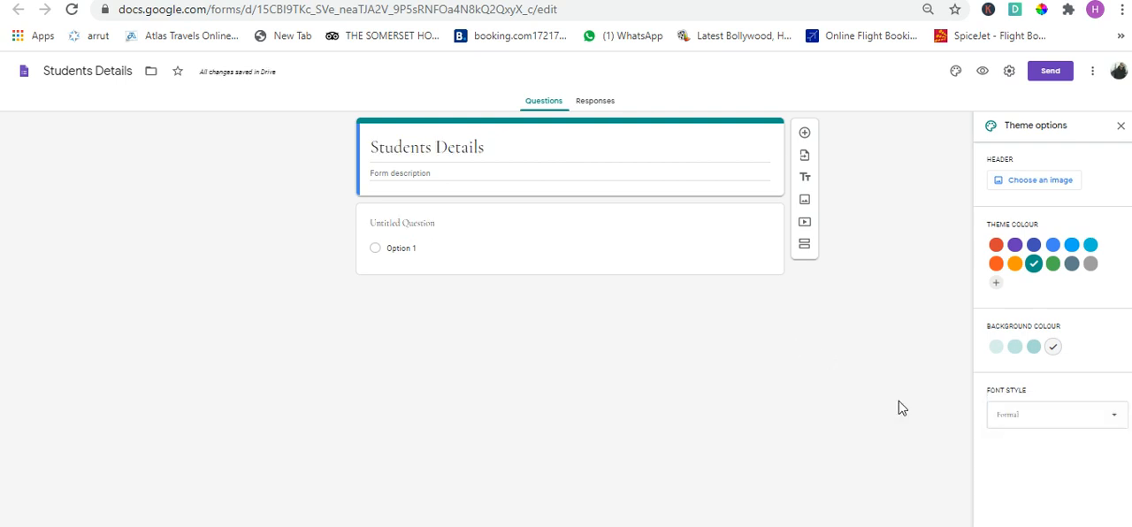
pyautogui.hotkey('ctrl', '+')
pyautogui.hotkey('ctrl', '+')
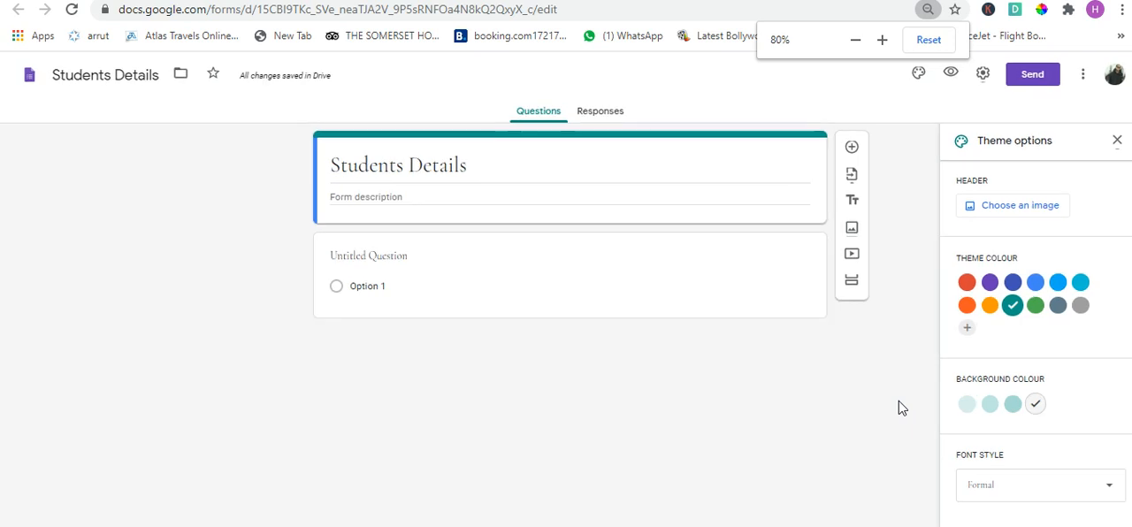
pyautogui.hotkey('ctrl', '+')
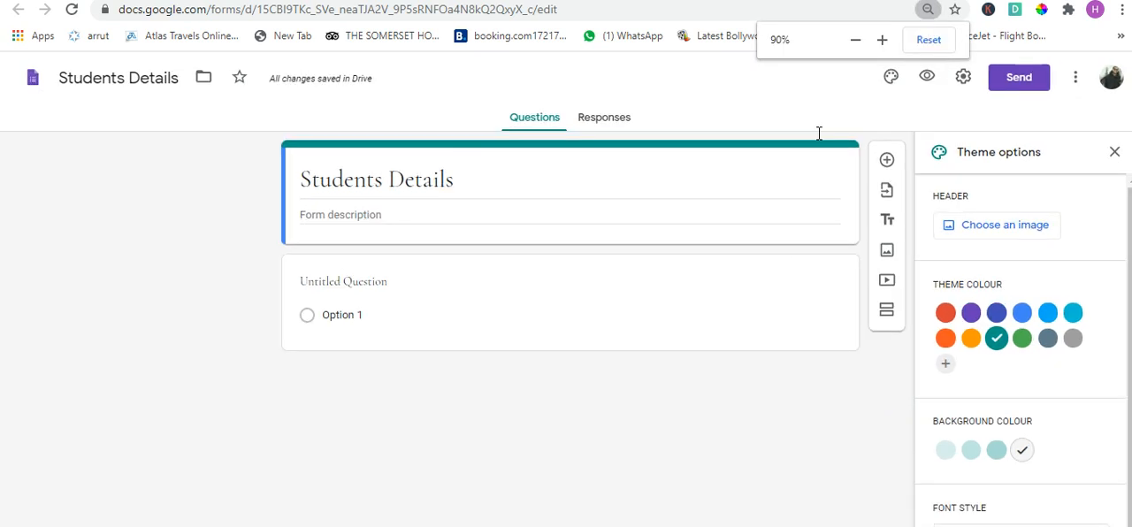
# - Enter "Details For Enrollment" as the form description, correcting the spelling of the last word
pyautogui.click(435, 213)
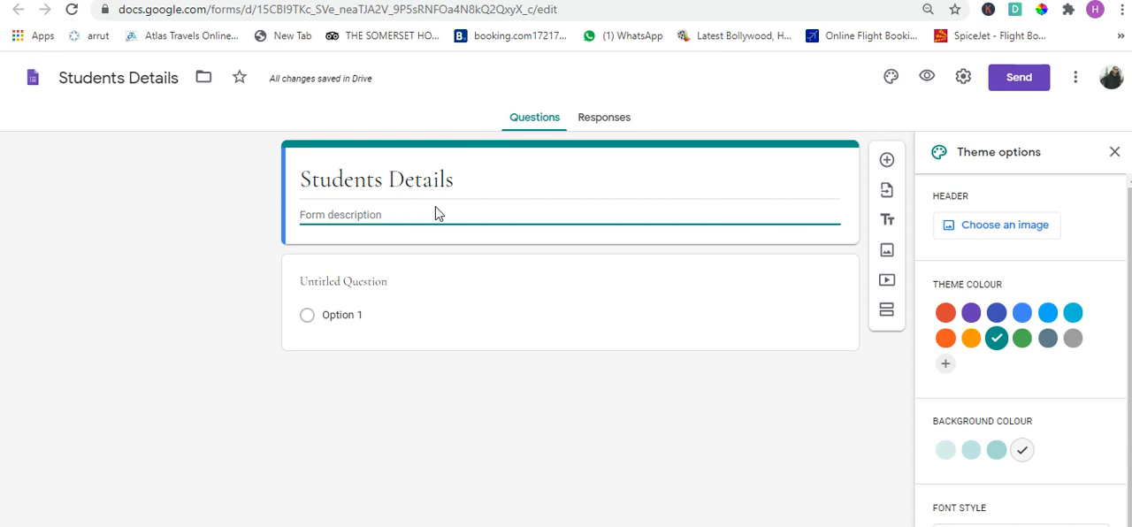
pyautogui.write('Collection')
pyautogui.press('BackSpace')
pyautogui.press('BackSpace')
pyautogui.press('BackSpace')
pyautogui.press('BackSpace')
pyautogui.press('BackSpace')
pyautogui.press('BackSpace')
pyautogui.press('BackSpace')
pyautogui.press('BackSpace')
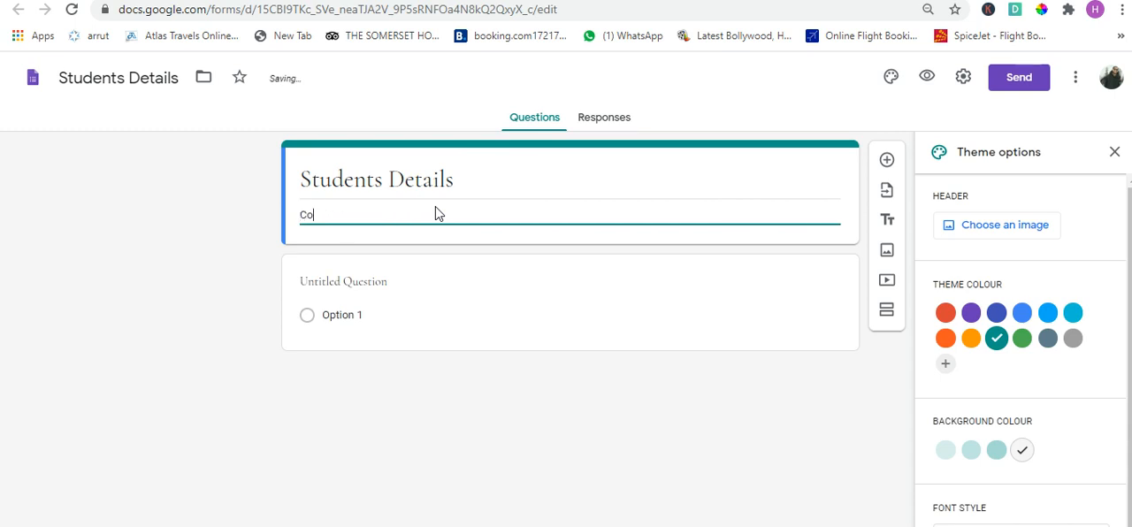
pyautogui.press('BackSpace')
pyautogui.press('BackSpace')
pyautogui.write('Details For')
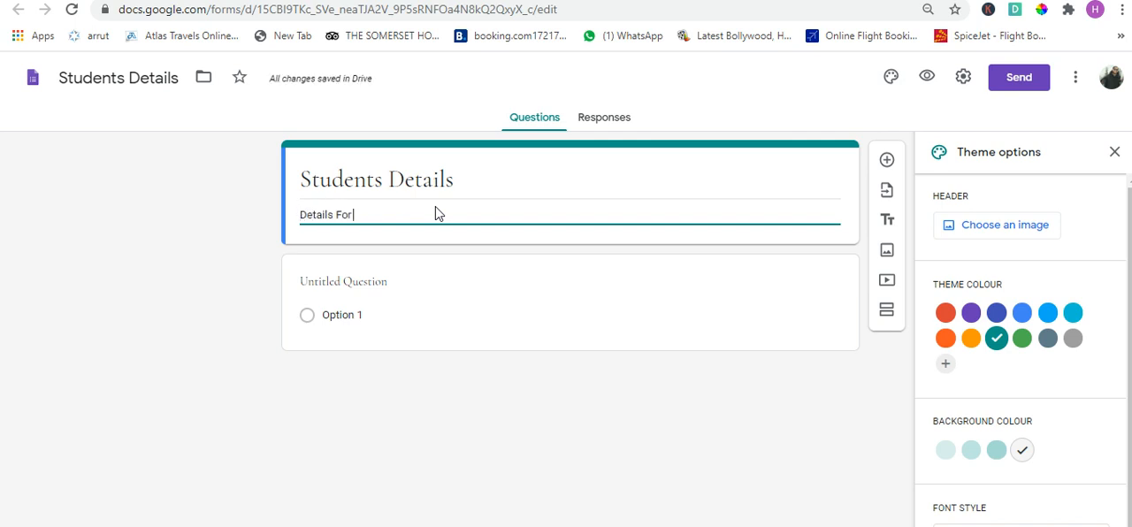
pyautogui.write(' Enrol')
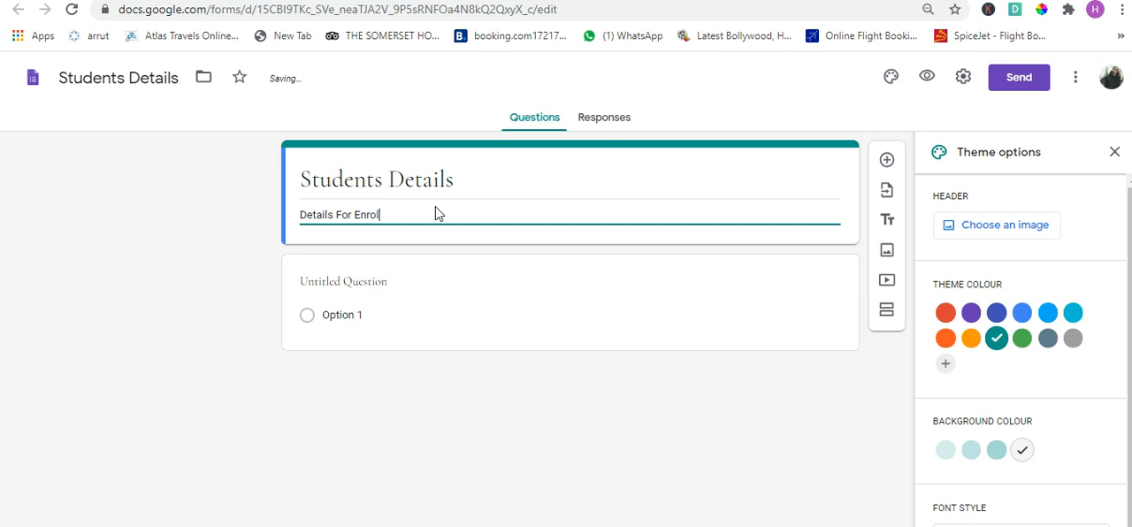
pyautogui.write('emnt')
pyautogui.rightClick(390, 223)
pyautogui.click(500, 230)
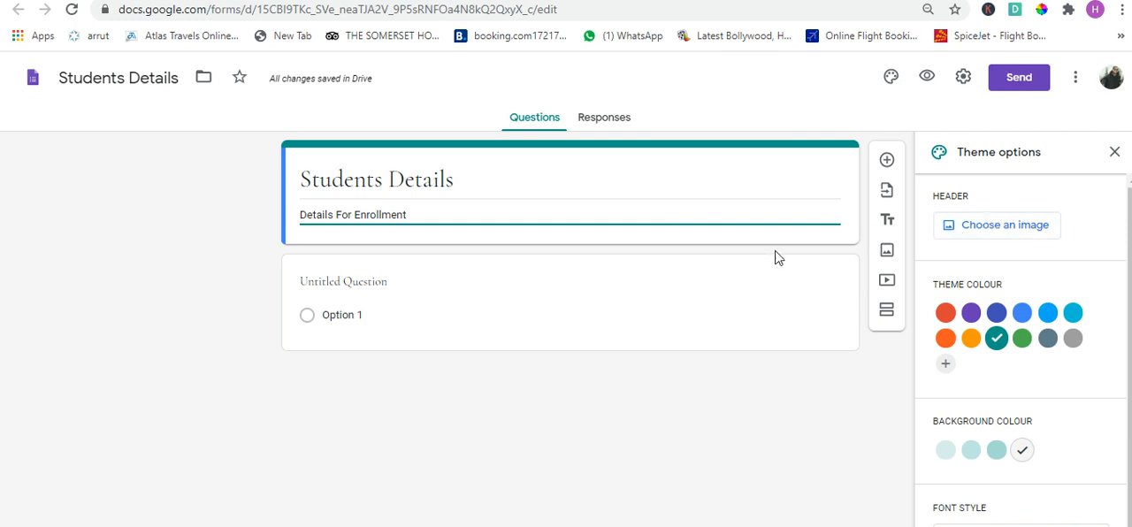
# - Insert the teal starry-sky image from the Work and School themes as the form's header image
pyautogui.click(1025, 237)
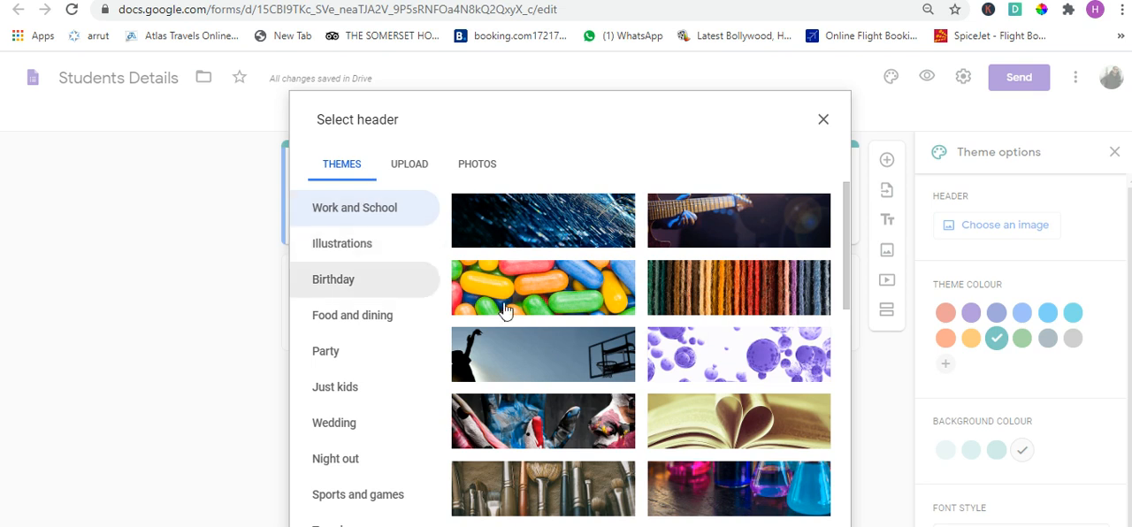
pyautogui.scroll(-3, 573, 440)
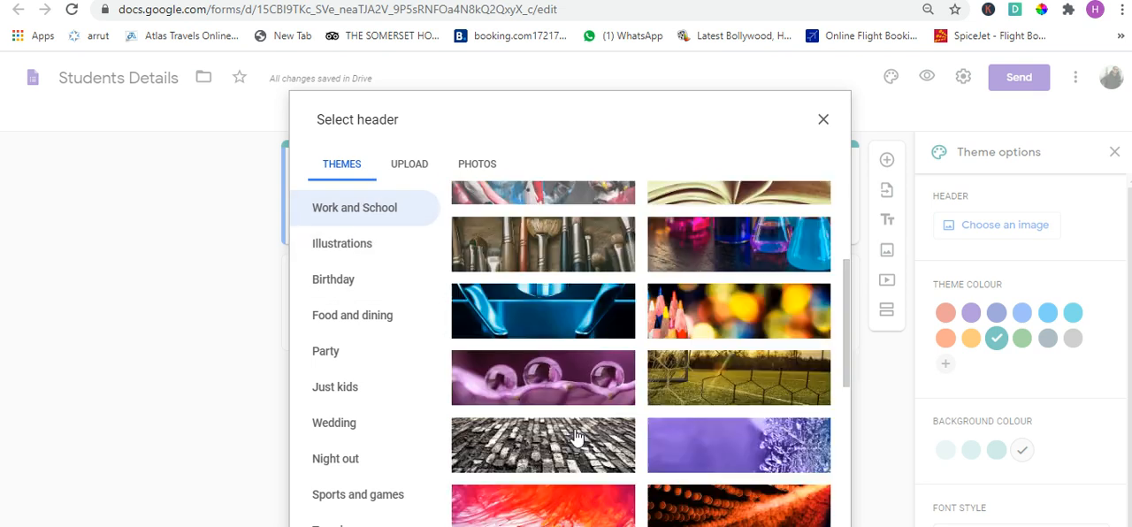
pyautogui.scroll(-6, 573, 435)
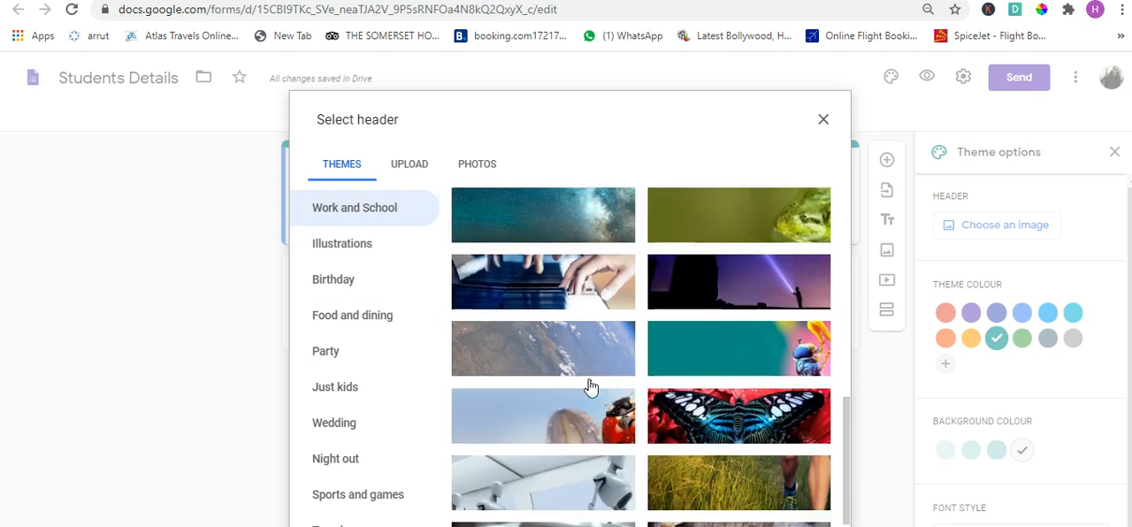
pyautogui.scroll(-2, 591, 388)
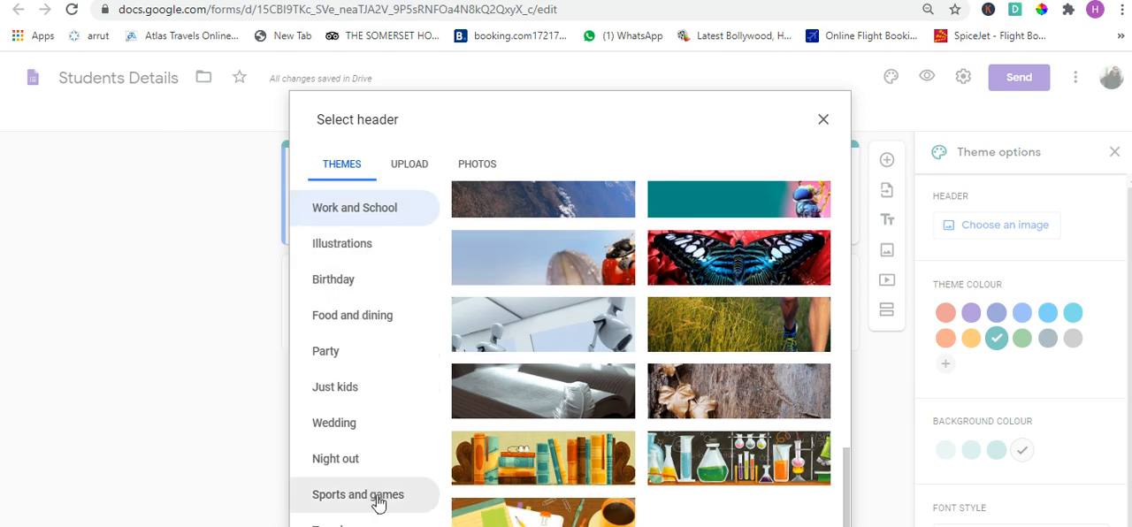
pyautogui.click(410, 175)
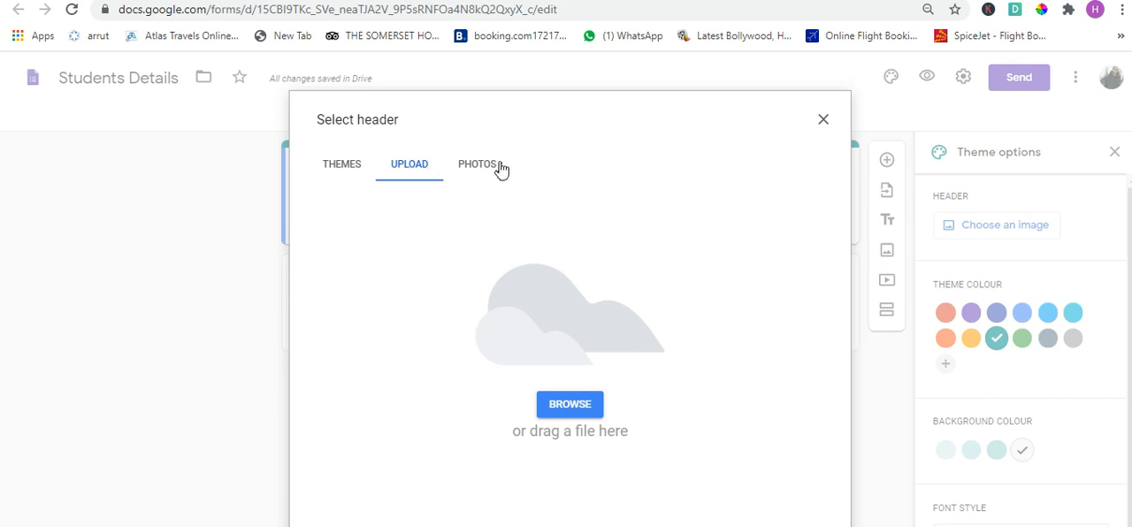
pyautogui.click(331, 164)
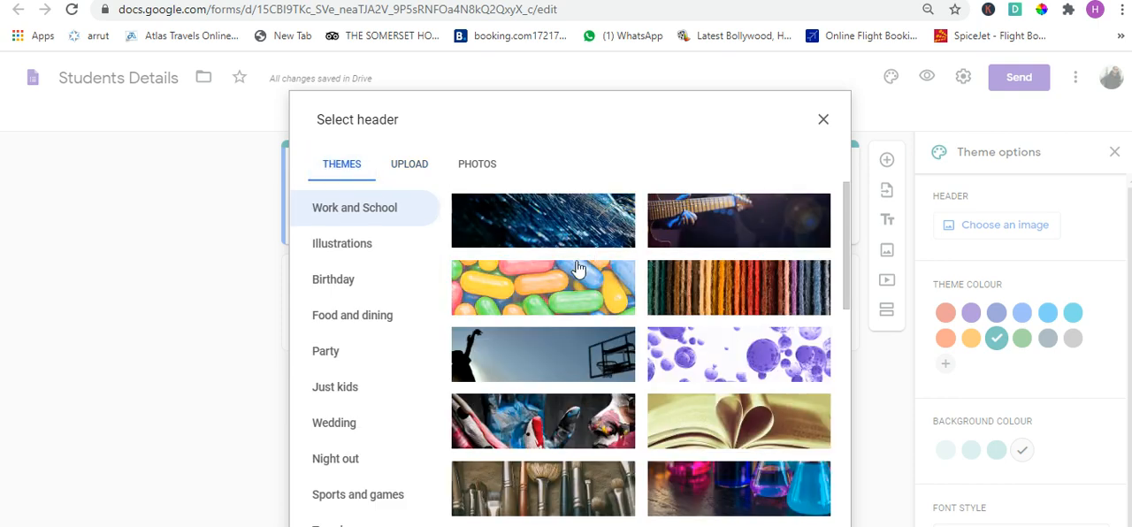
pyautogui.scroll(-1, 573, 435)
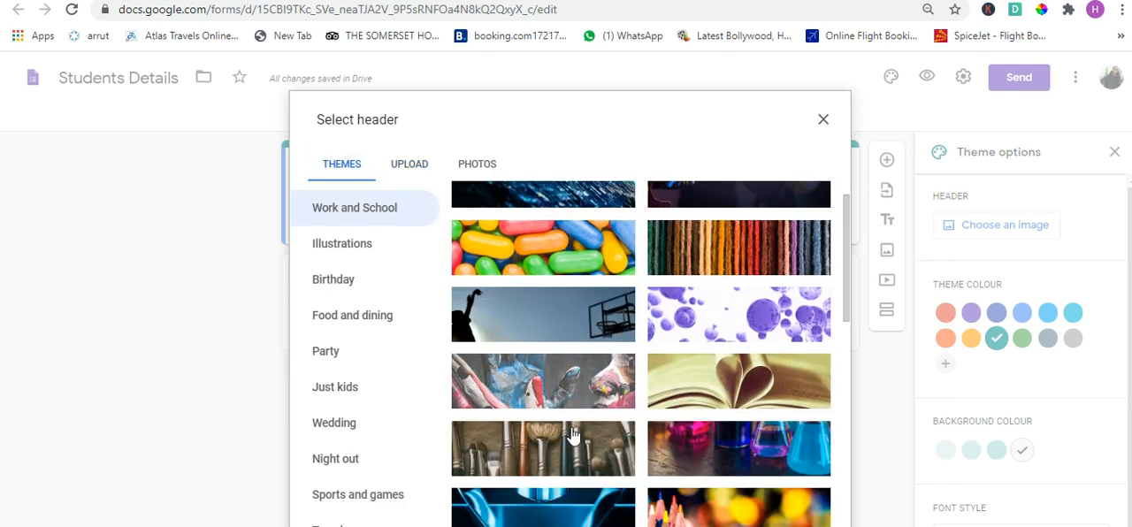
pyautogui.scroll(-10, 573, 435)
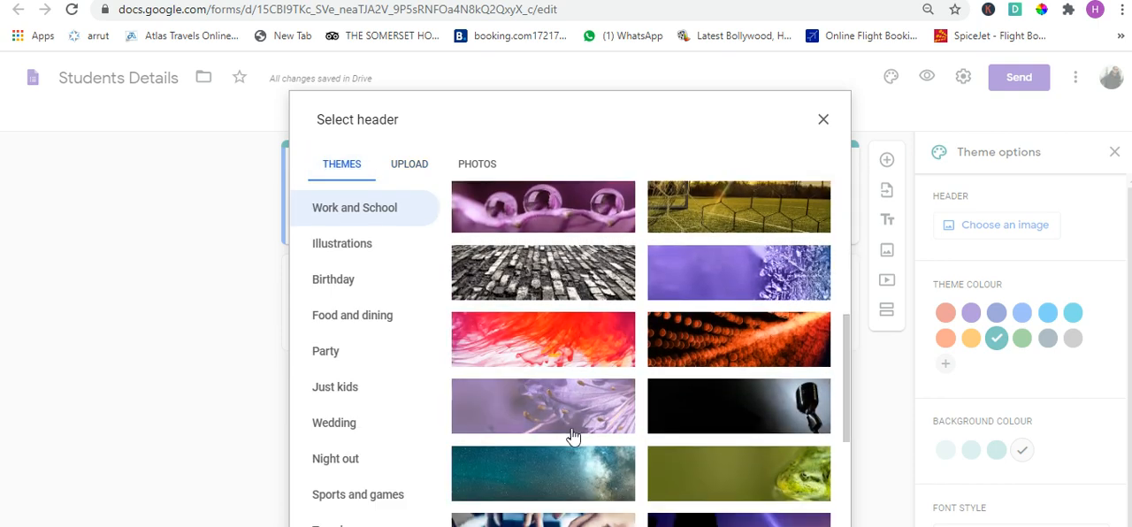
pyautogui.scroll(-4, 573, 435)
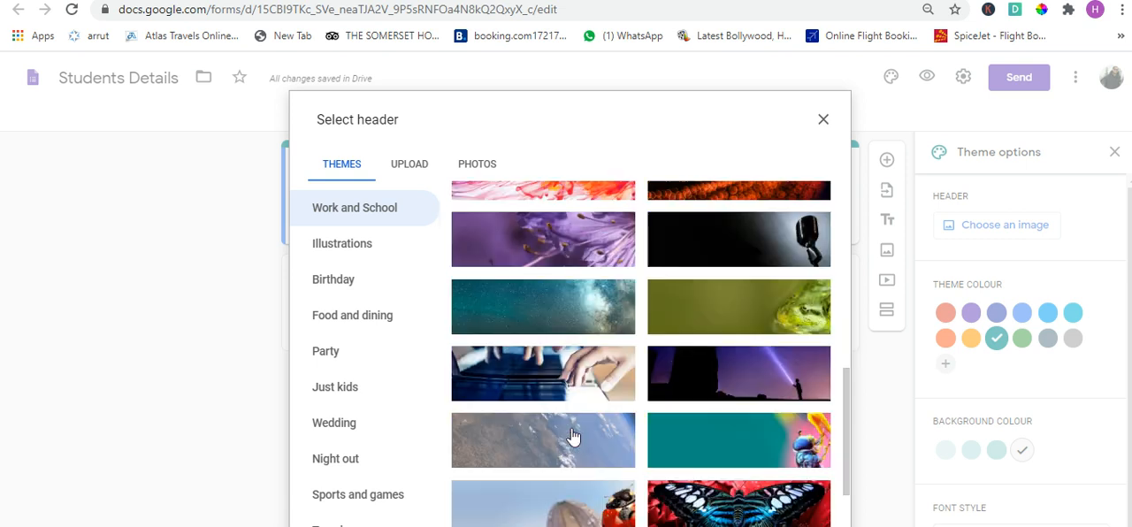
pyautogui.click(581, 321)
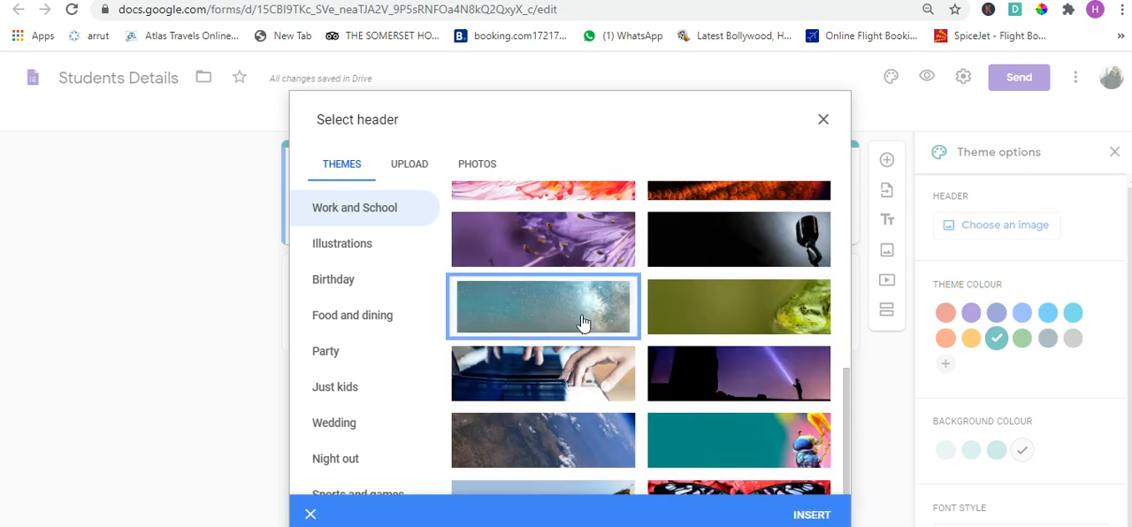
pyautogui.click(821, 517)
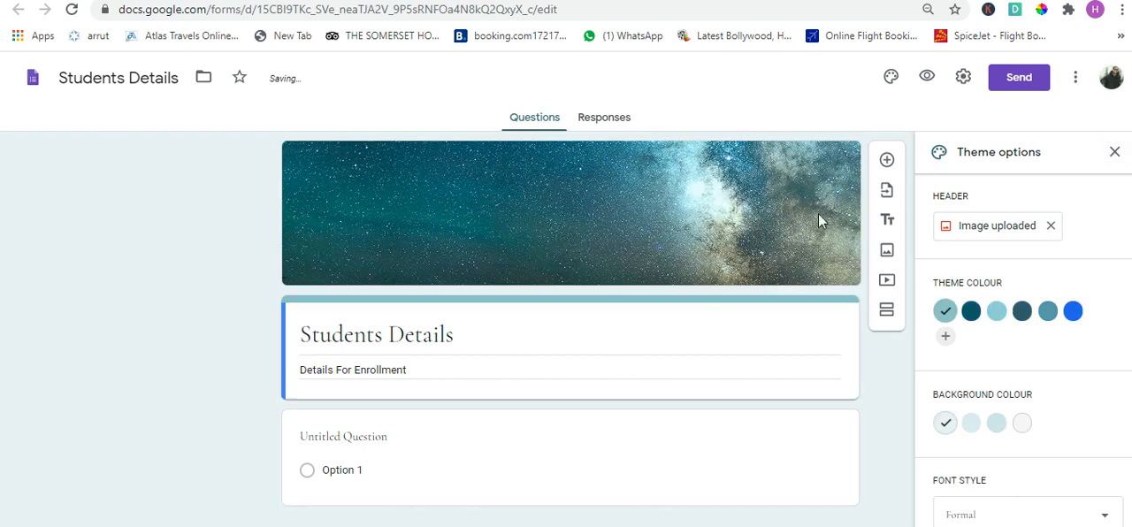
pyautogui.click(1115, 154)
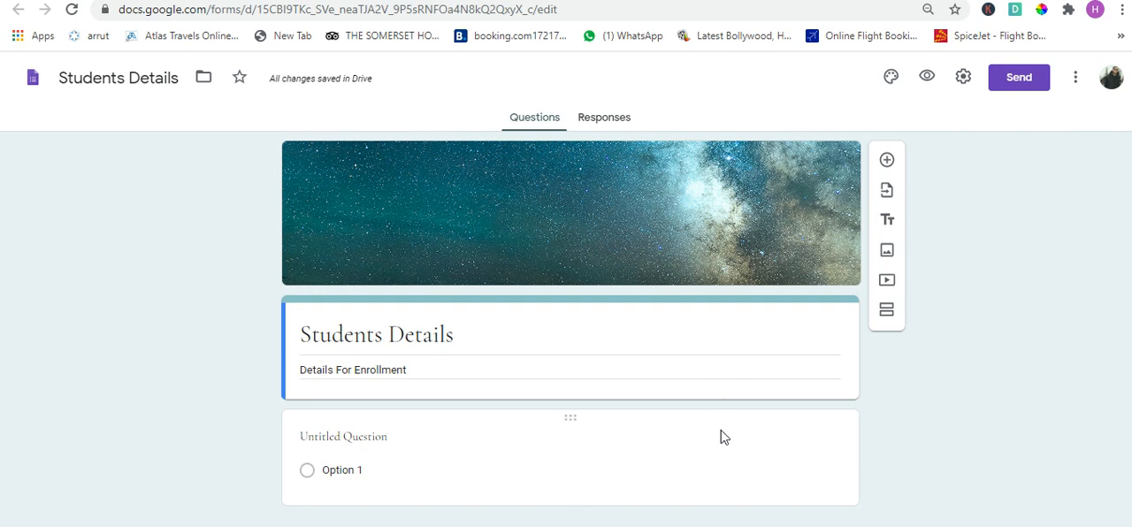
# - Make the untitled question a required short-answer question titled "Name?"
pyautogui.click(662, 439)
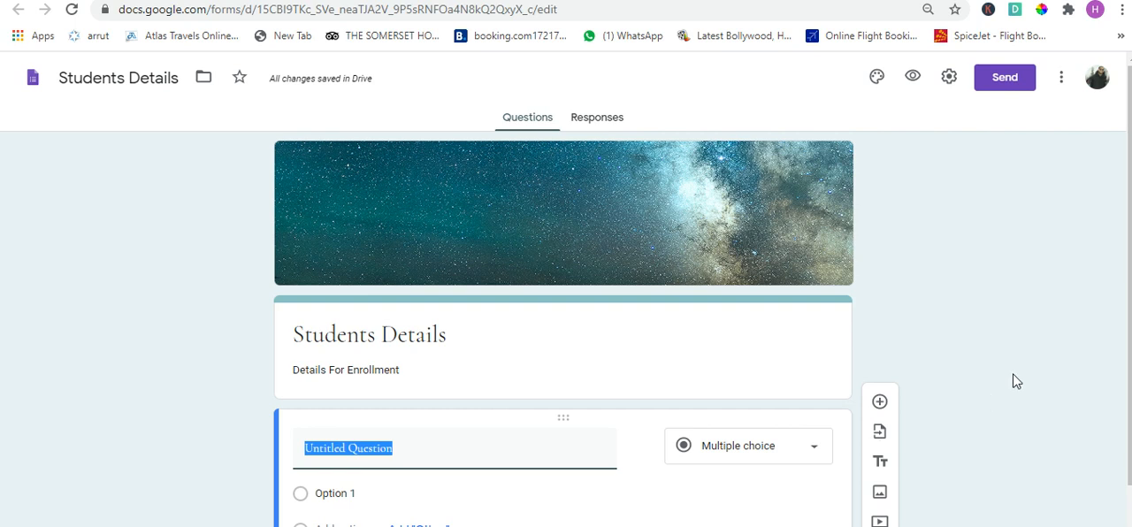
pyautogui.click(956, 387)
pyautogui.scroll(-1, 955, 389)
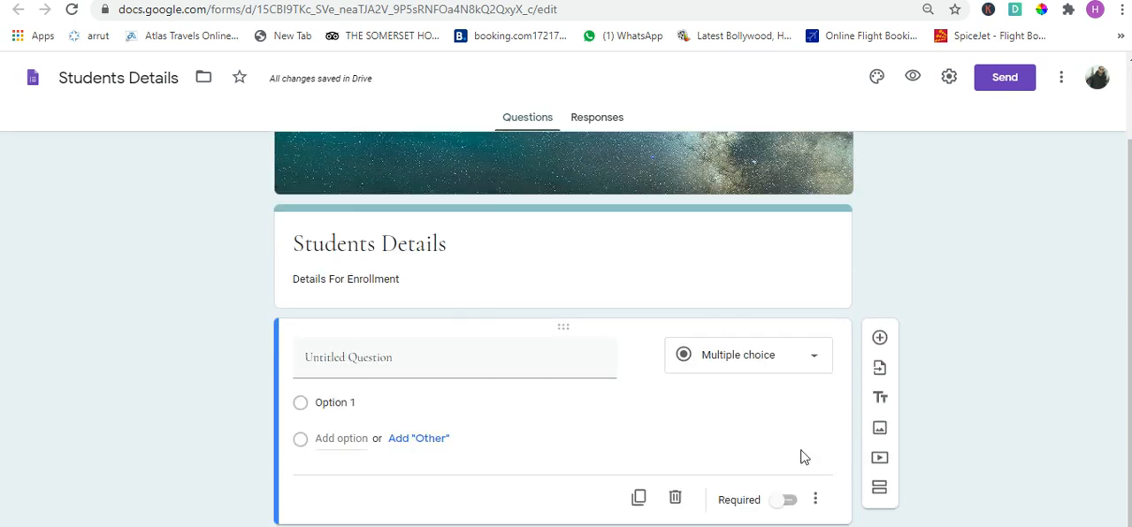
pyautogui.click(784, 363)
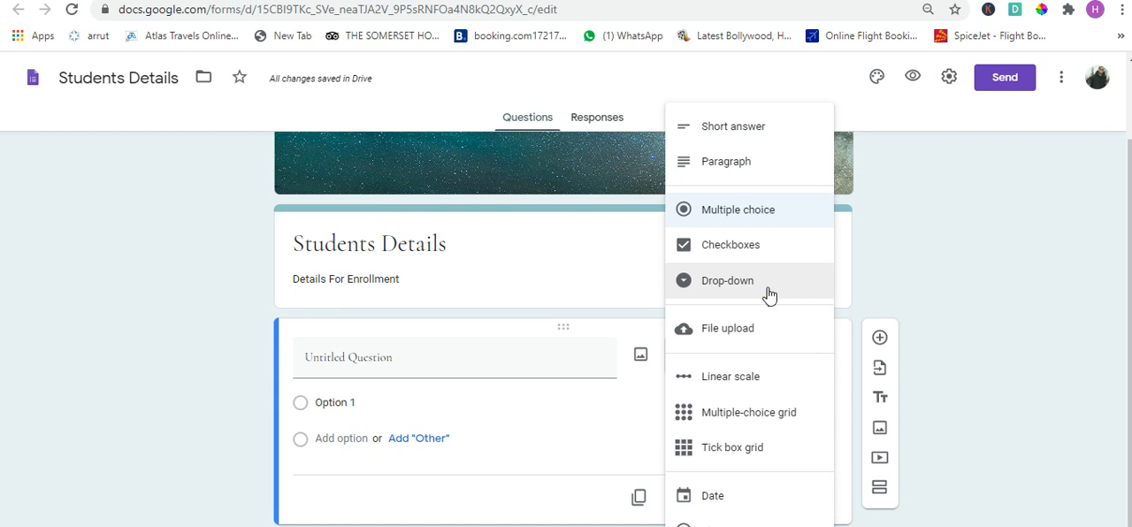
pyautogui.click(741, 128)
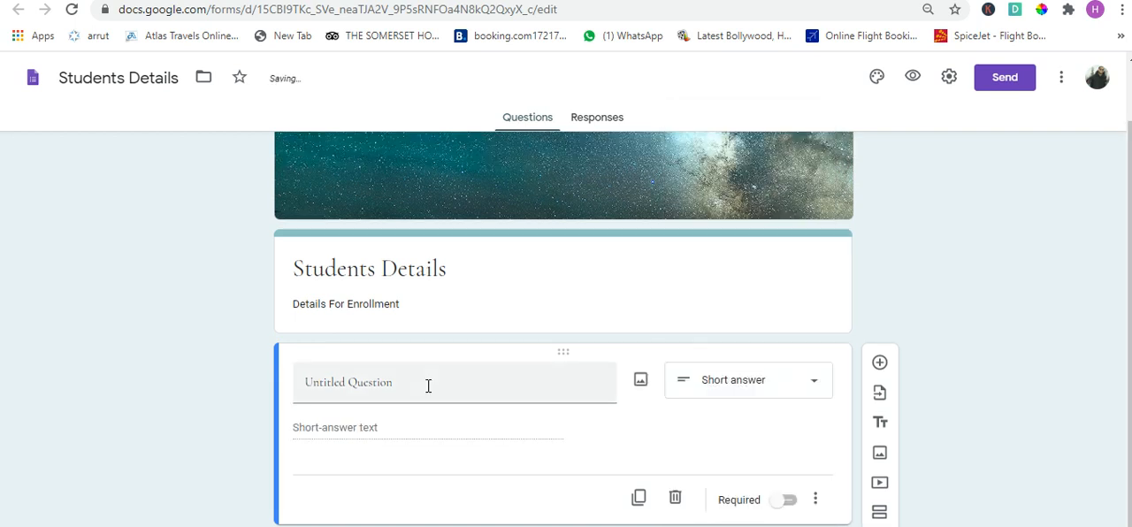
pyautogui.click(428, 385)
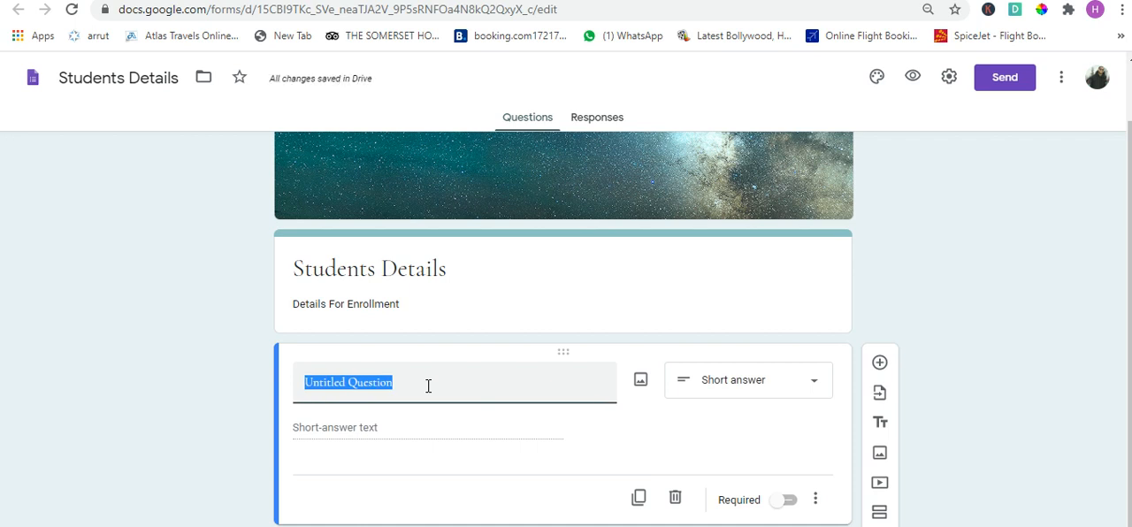
pyautogui.write('N')
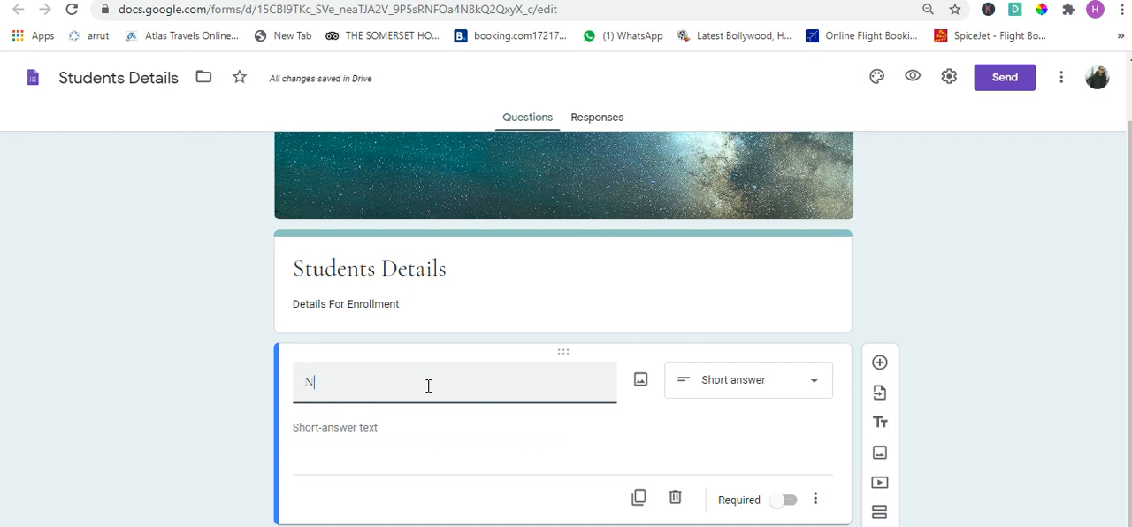
pyautogui.write('ame?')
pyautogui.click(801, 503)
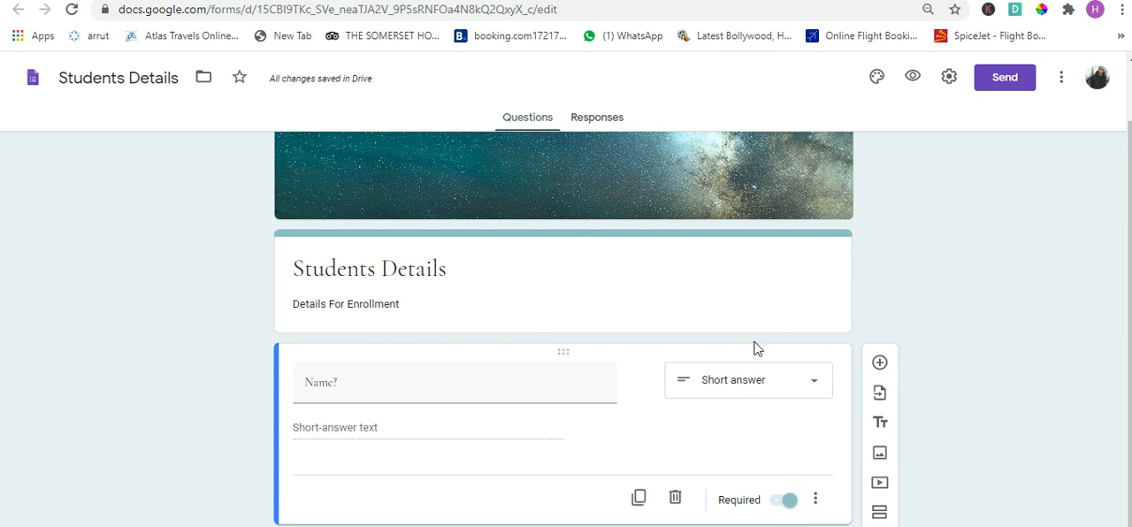
# - Duplicate the Name question and title the copy "Email ?"
pyautogui.click(640, 498)
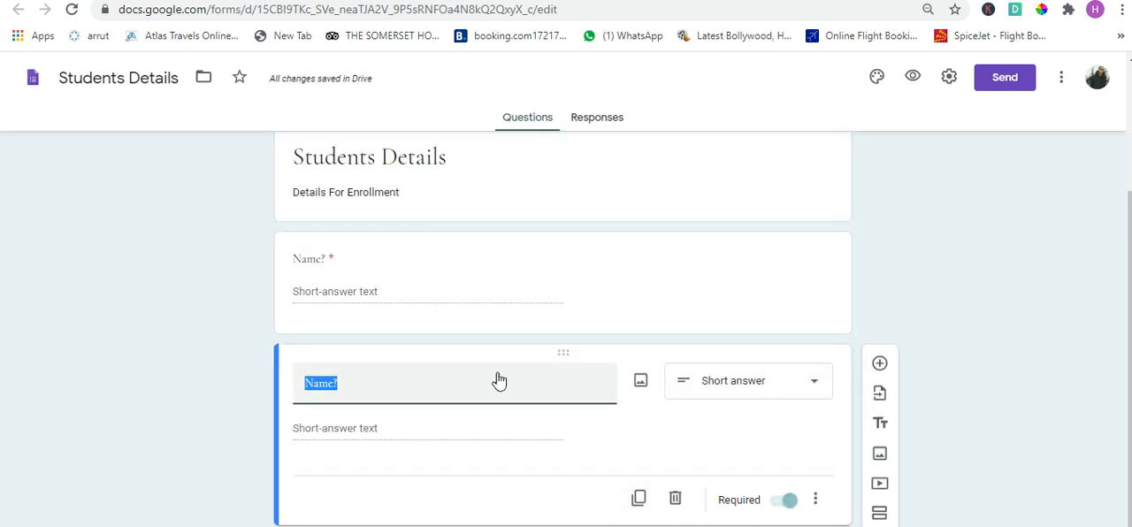
pyautogui.write('Email Ad')
pyautogui.press('BackSpace')
pyautogui.press('BackSpace')
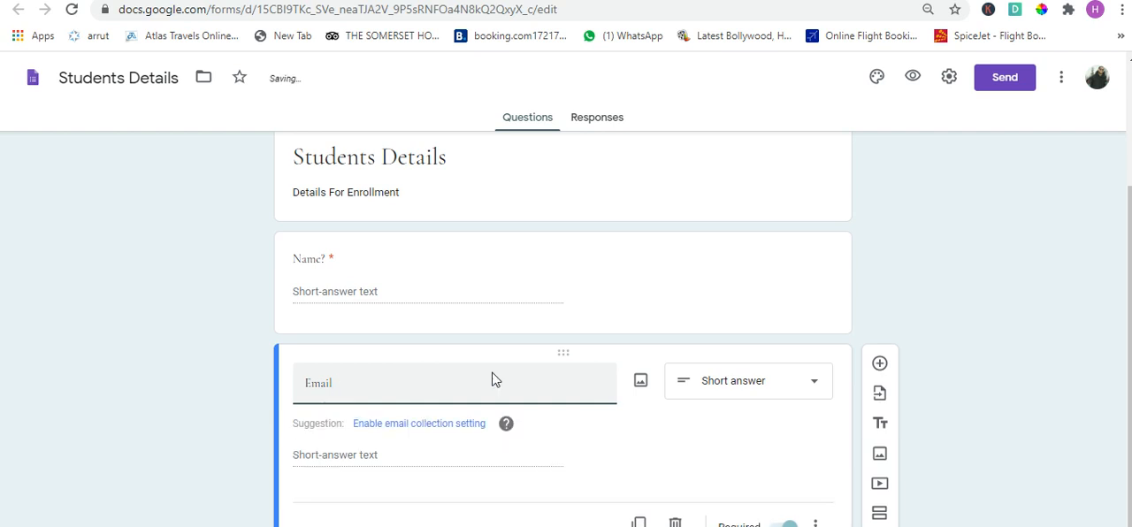
pyautogui.write('?')
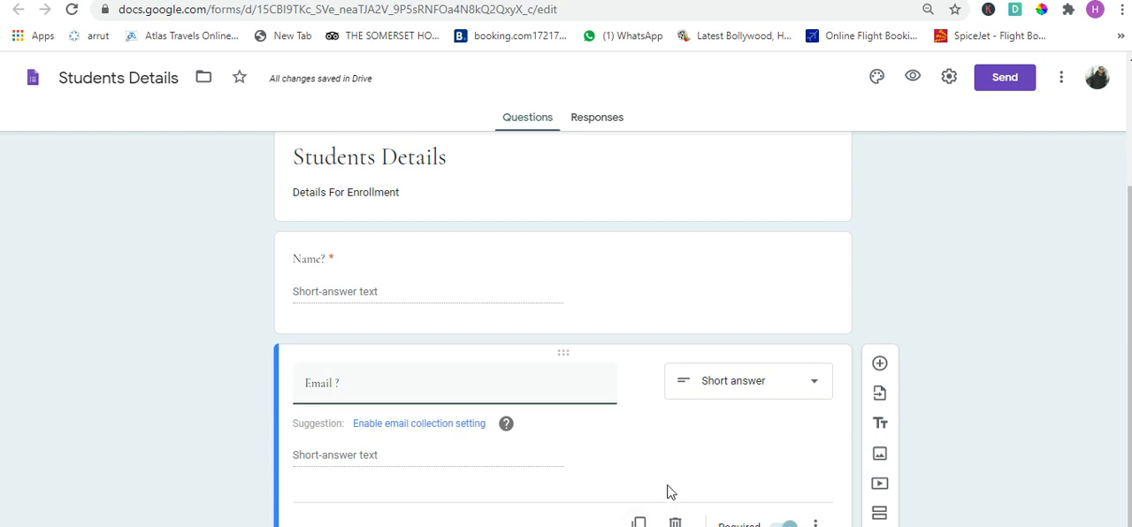
# - Duplicate the Email question and title the copy "Country ?"
pyautogui.scroll(-1, 714, 465)
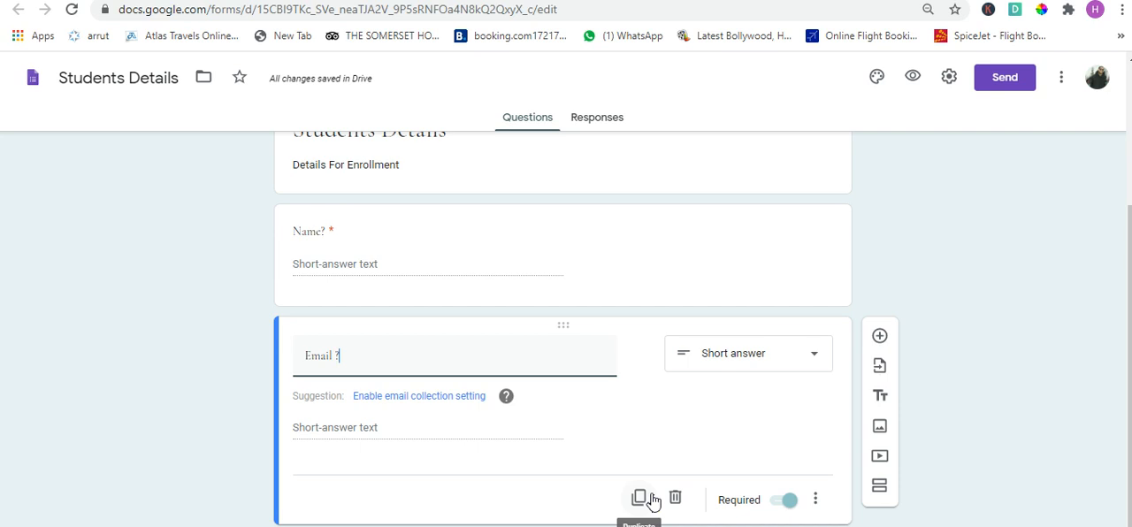
pyautogui.click(650, 499)
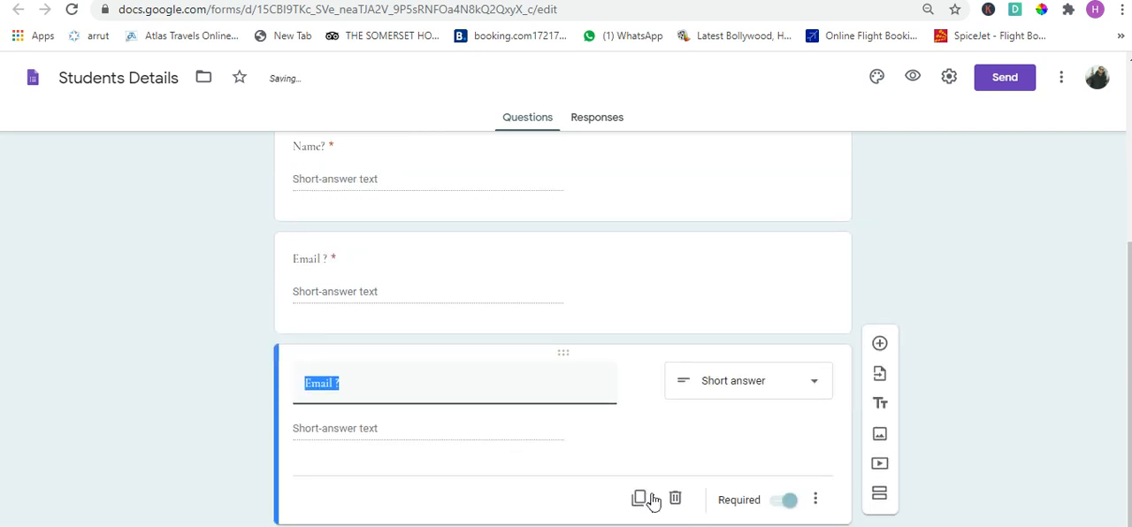
pyautogui.write('Country ?')
# - Duplicate the Country question, title the copy "City ?" and make it optional
pyautogui.click(639, 504)
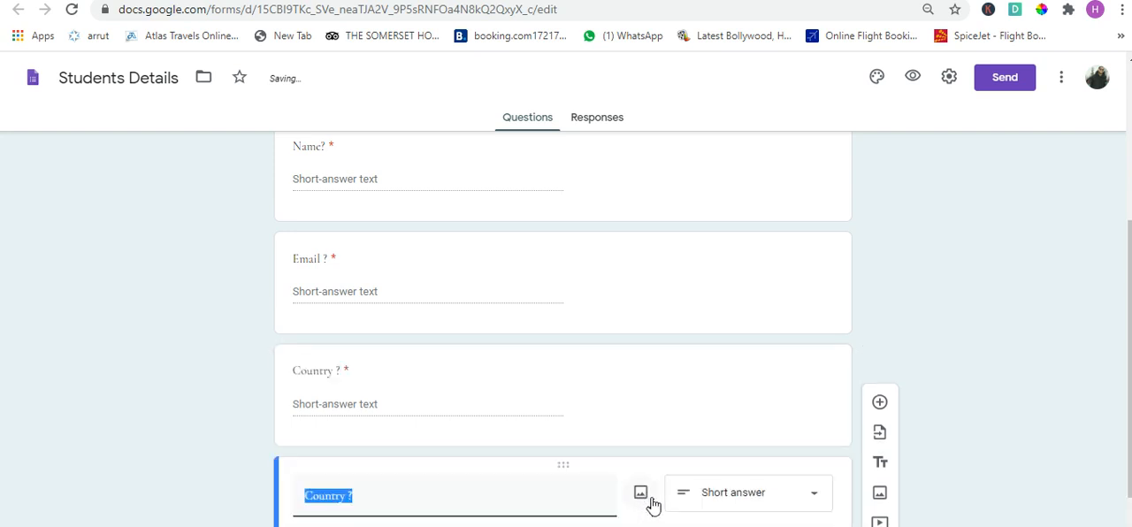
pyautogui.write('City')
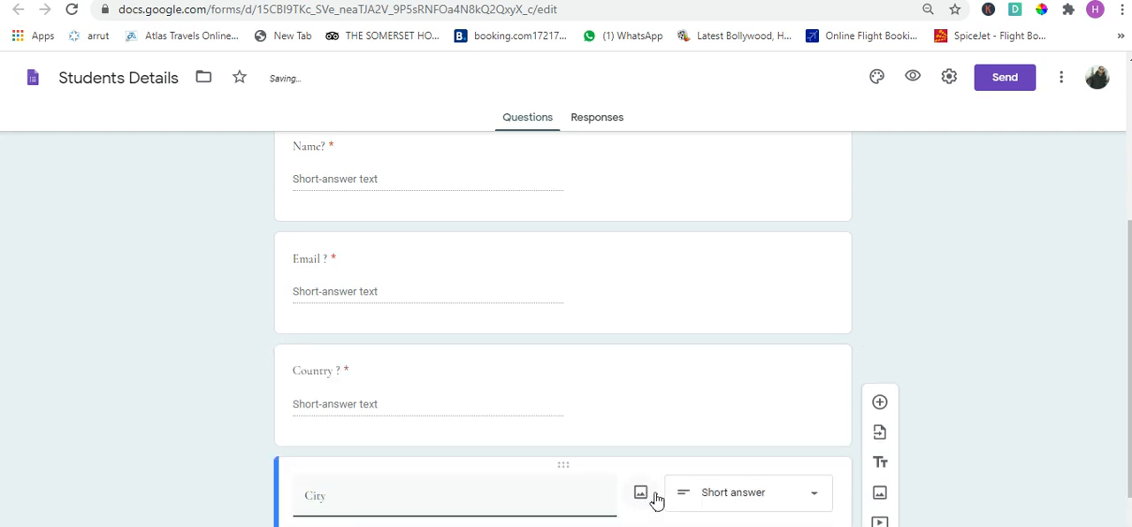
pyautogui.scroll(-2, 653, 504)
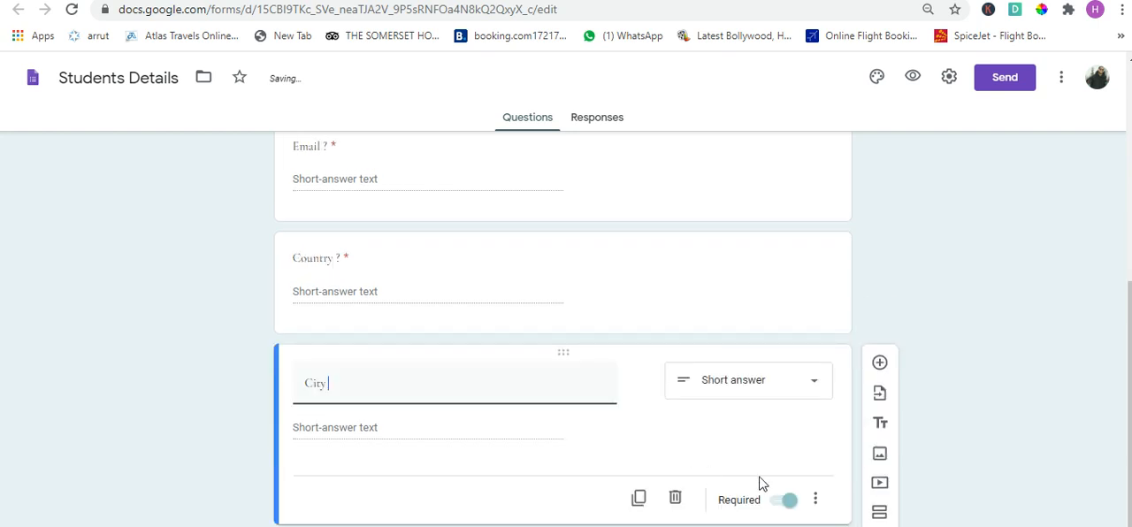
pyautogui.write('?')
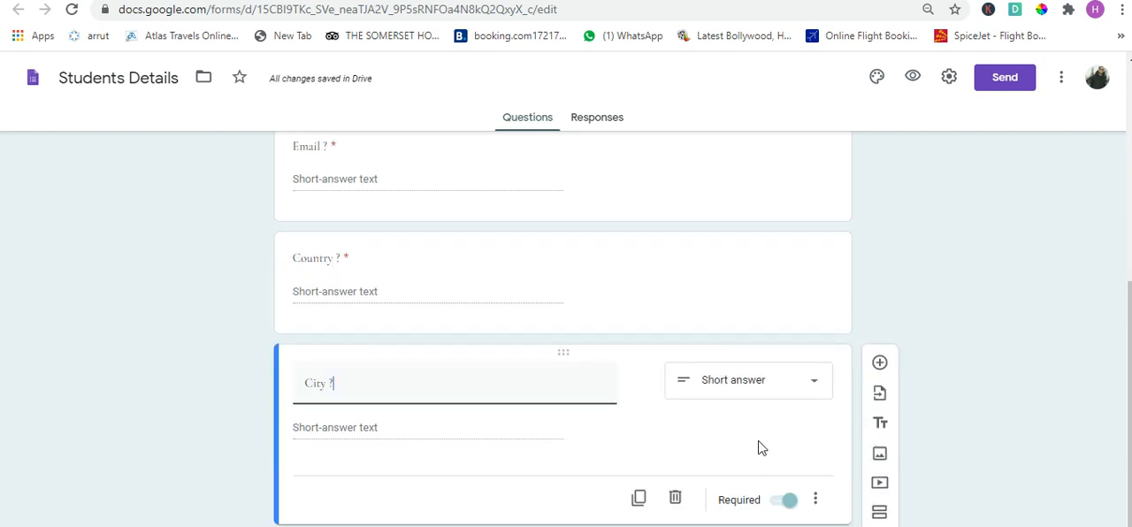
pyautogui.click(783, 506)
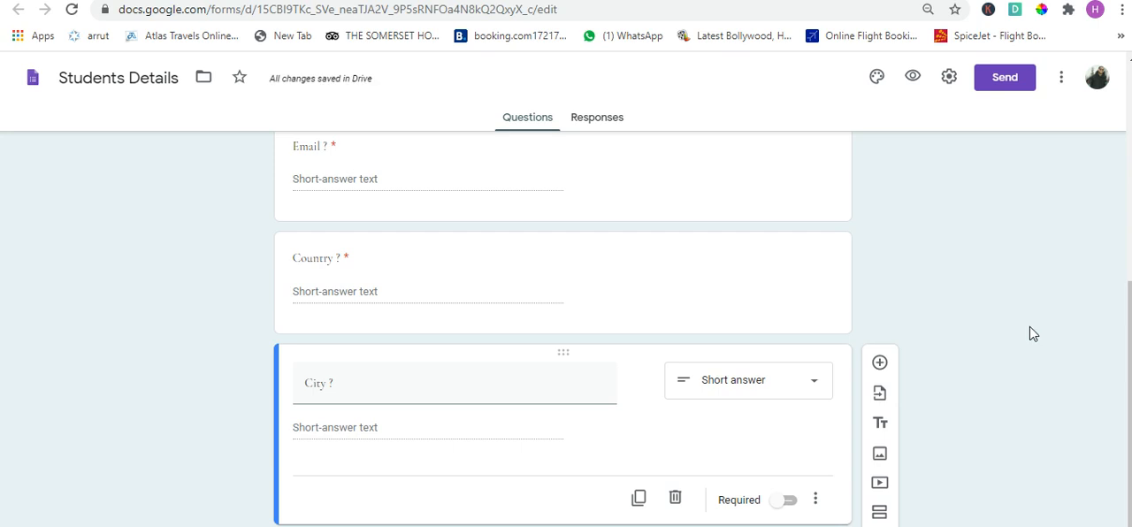
# - Add a new section to the form after the City question
pyautogui.scroll(3, 721, 389)
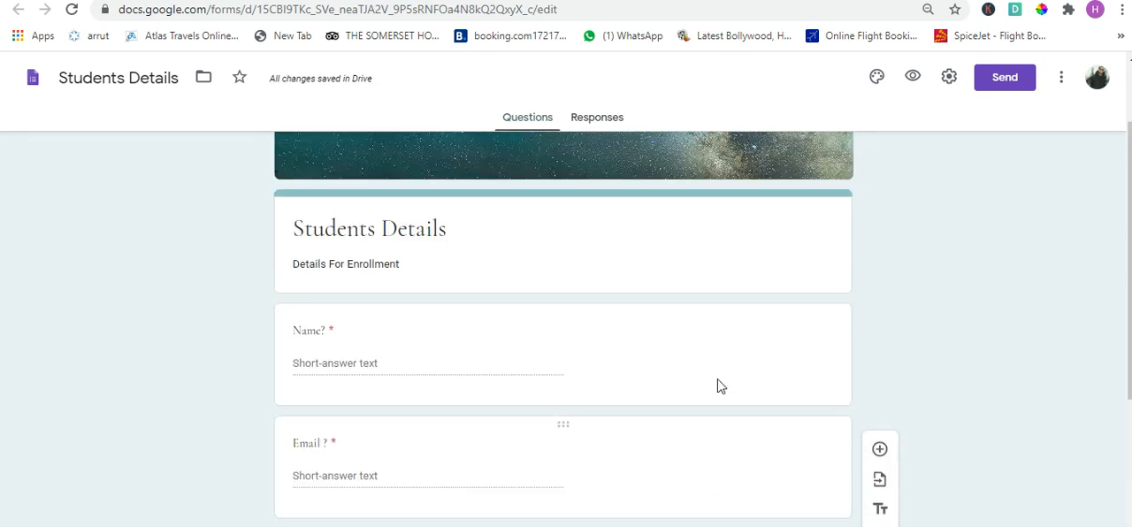
pyautogui.scroll(-4, 721, 387)
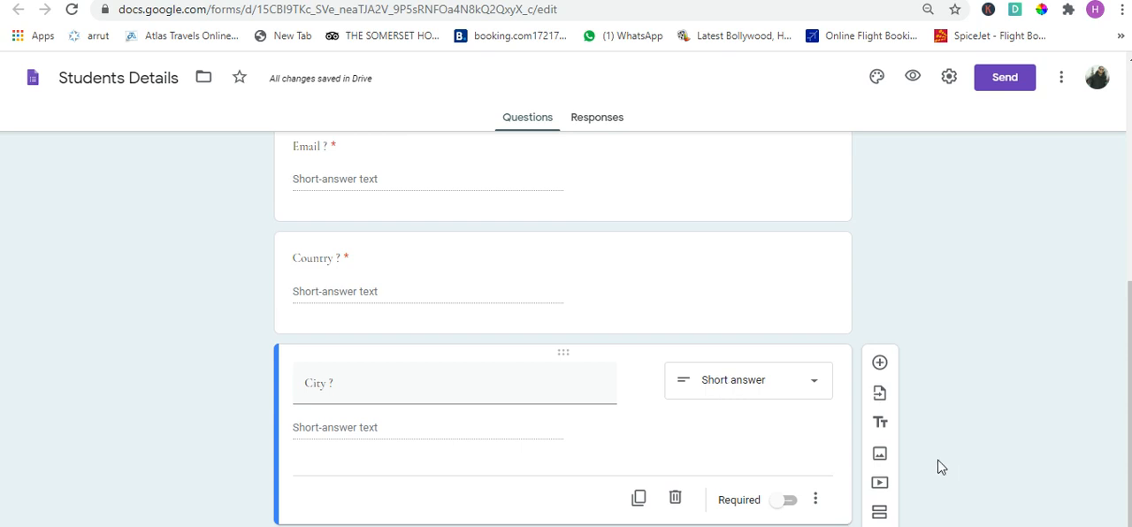
pyautogui.click(891, 515)
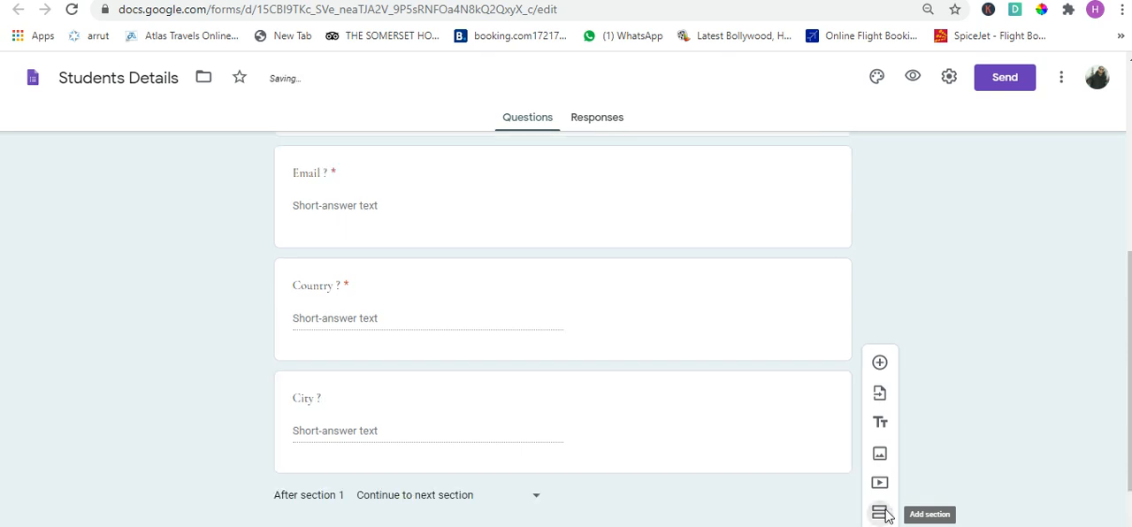
pyautogui.scroll(3, 799, 251)
pyautogui.scroll(3, 797, 247)
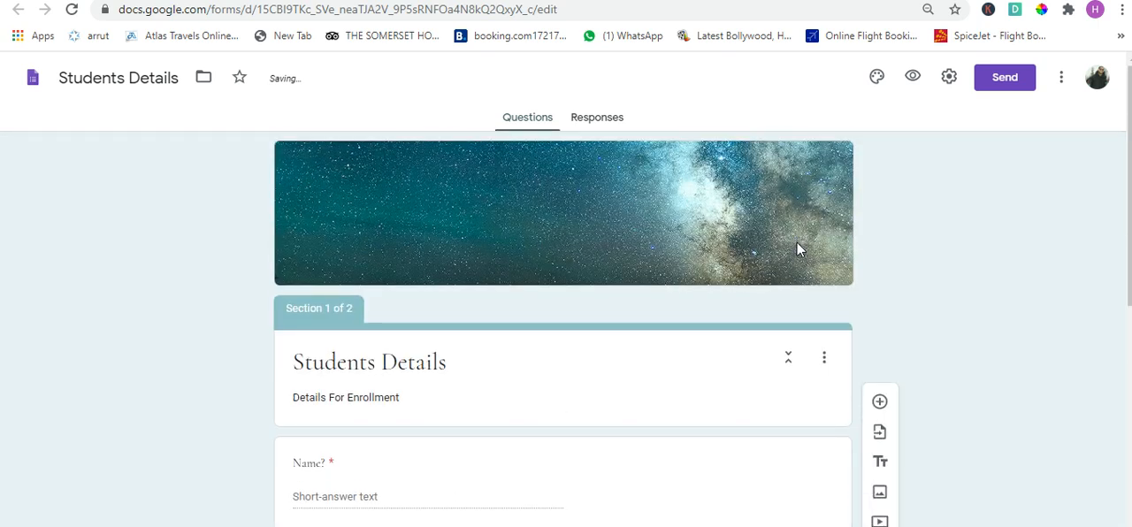
pyautogui.scroll(-3, 791, 281)
pyautogui.scroll(-3, 792, 285)
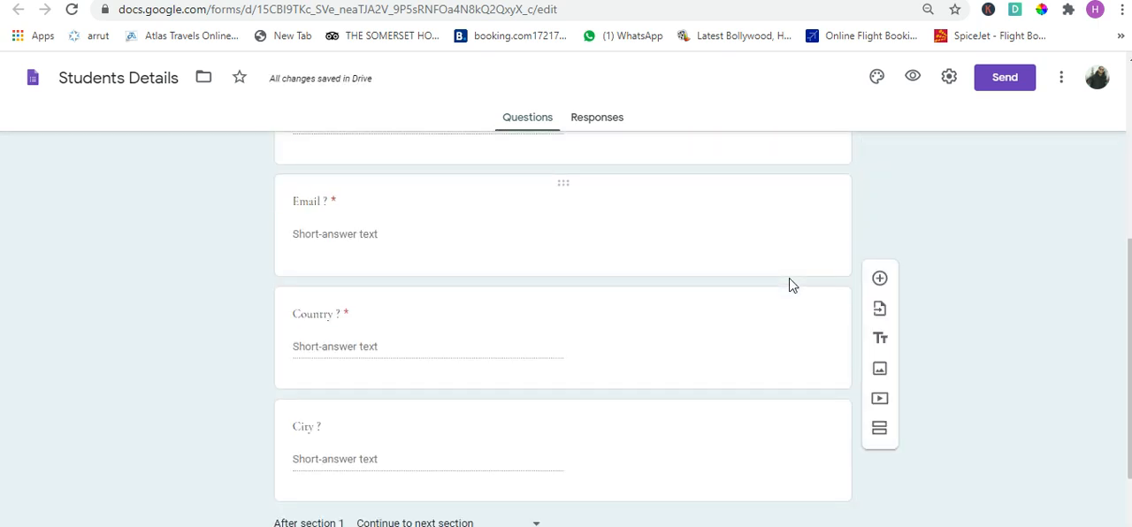
pyautogui.scroll(-1, 791, 285)
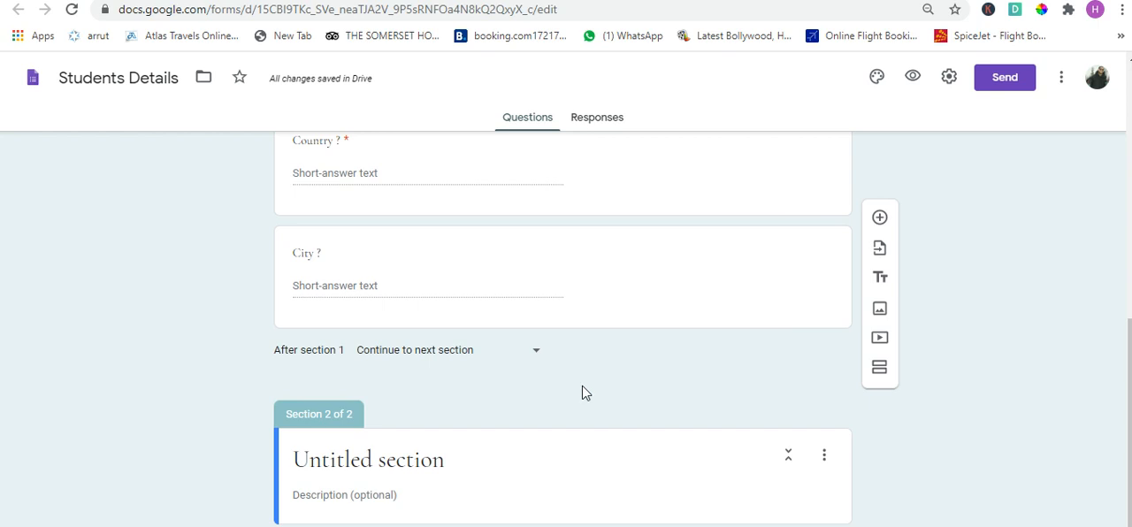
# - Title the second section "Enrollment Details?"
pyautogui.click(427, 468)
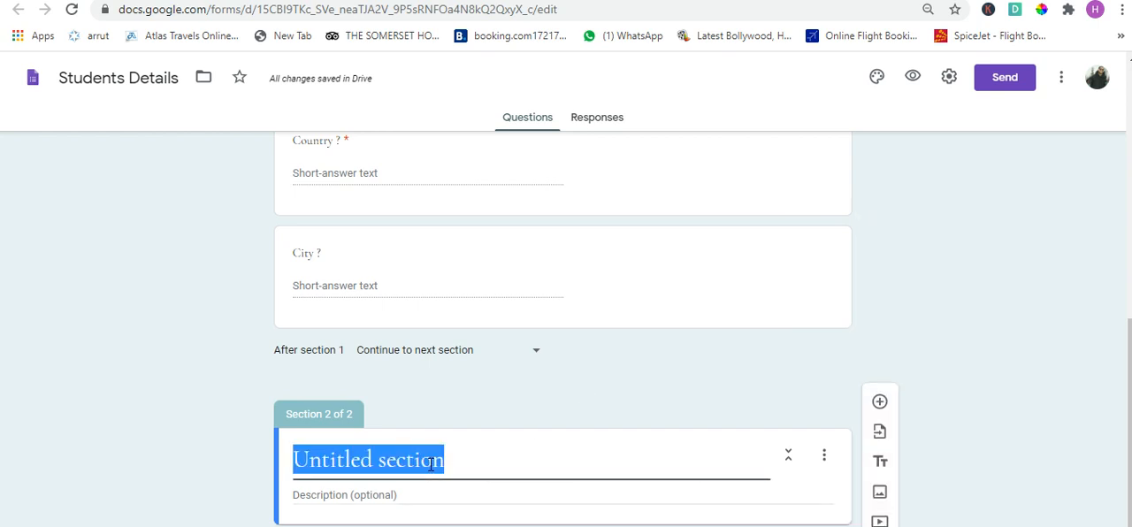
pyautogui.write('Enrollment ')
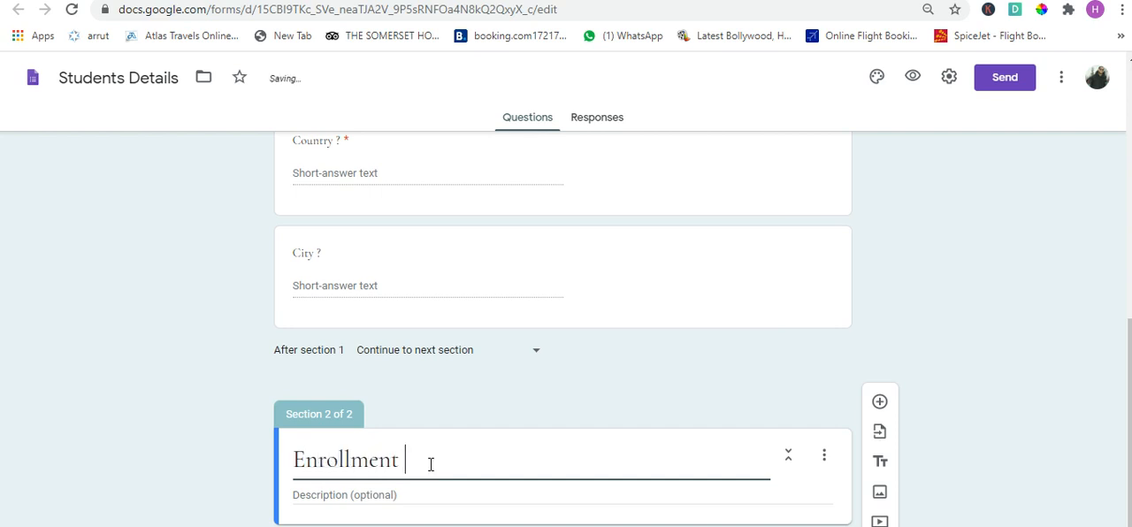
pyautogui.write('Detals?')
pyautogui.press('Left')
pyautogui.press('Left')
pyautogui.press('Left')
pyautogui.write('i')
pyautogui.click(1012, 347)
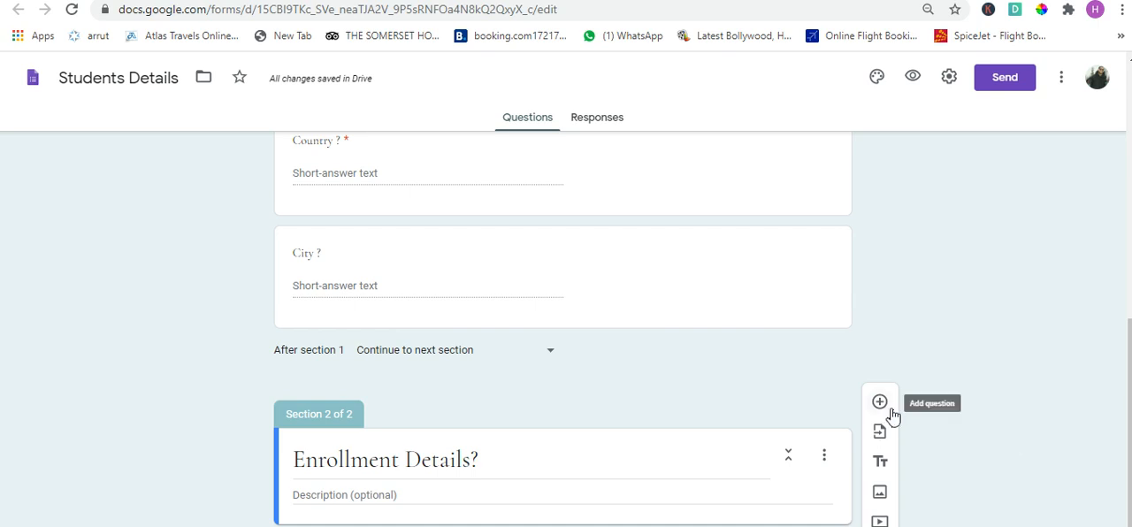
# - Add a multiple-choice question titled "Coaching Type" to the Enrollment Details section
pyautogui.click(892, 414)
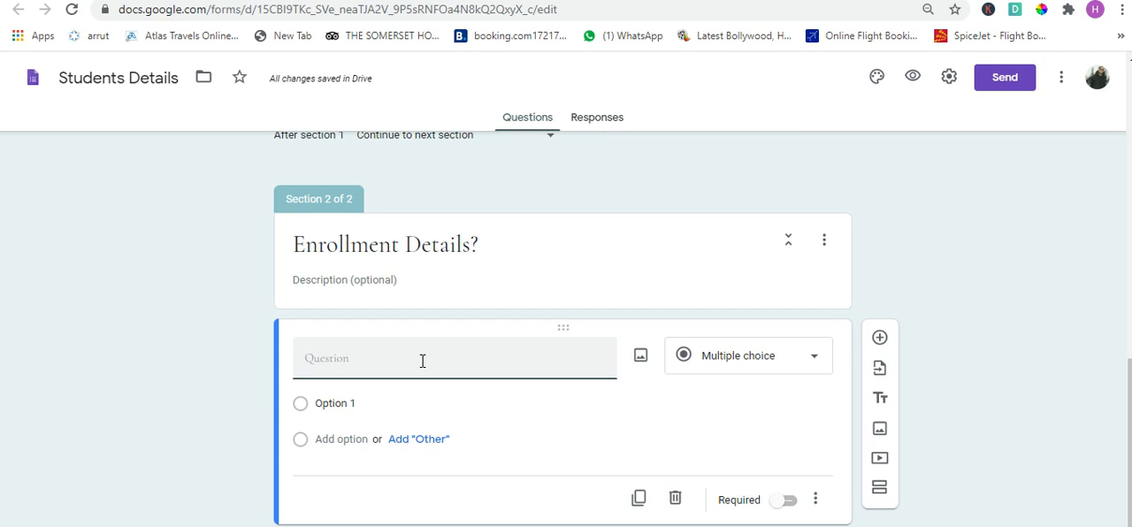
pyautogui.write('Coaching')
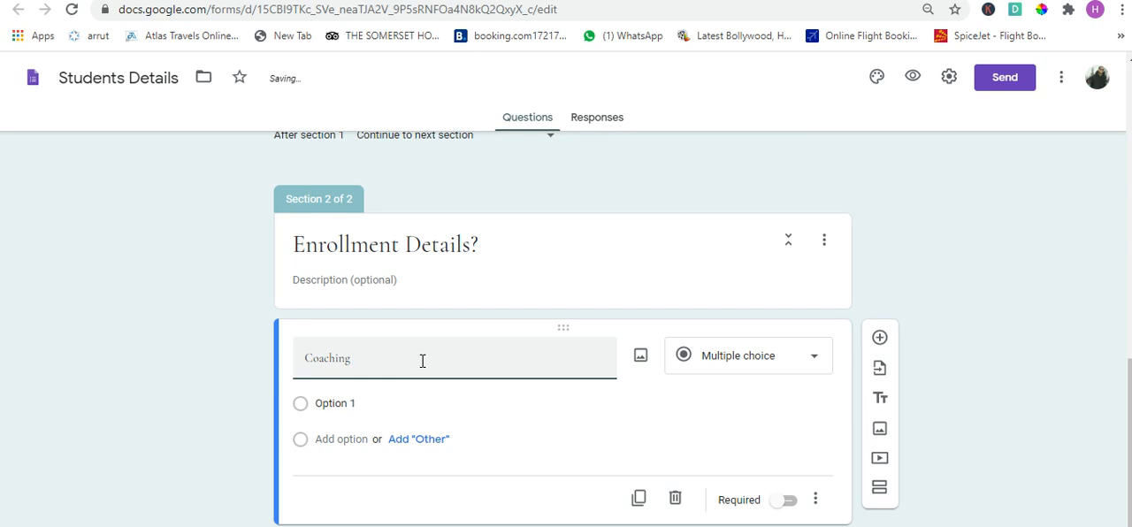
pyautogui.write(' Type')
# - Give the Coaching Type question the options "Daily Batch" and "Weekly Batch" and make it required
pyautogui.click(351, 413)
pyautogui.write('D')
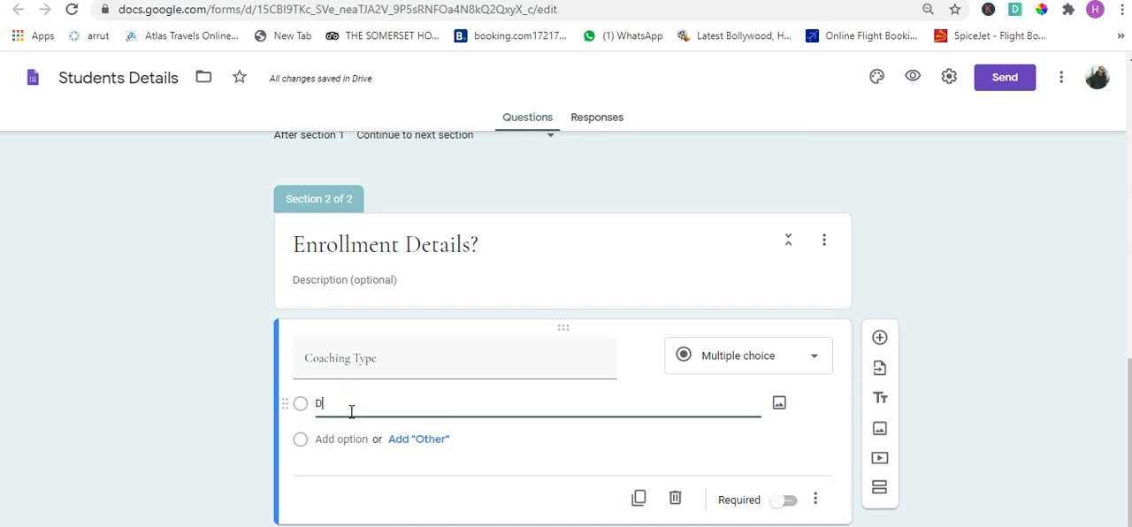
pyautogui.write('aily Batch')
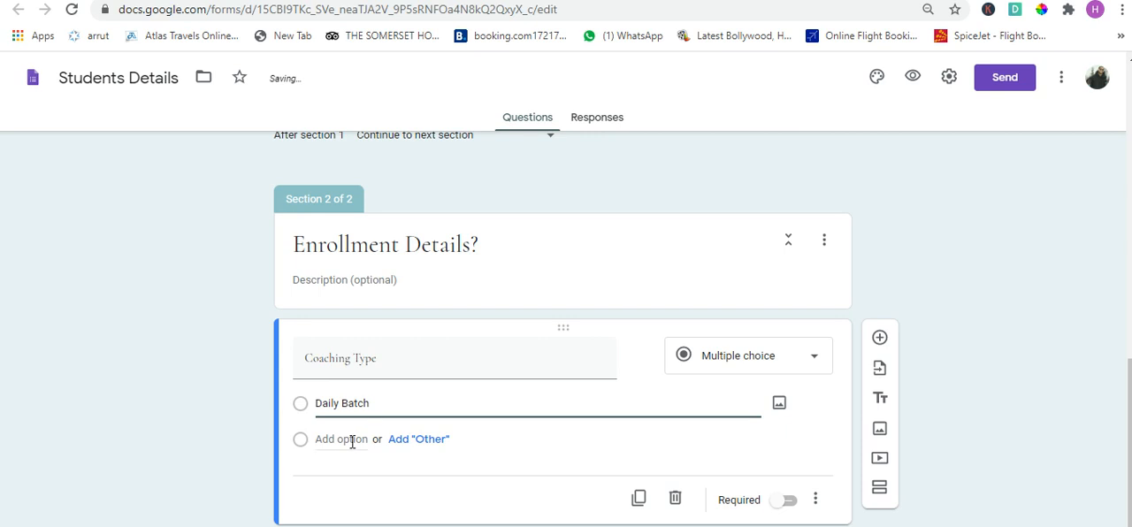
pyautogui.click(352, 440)
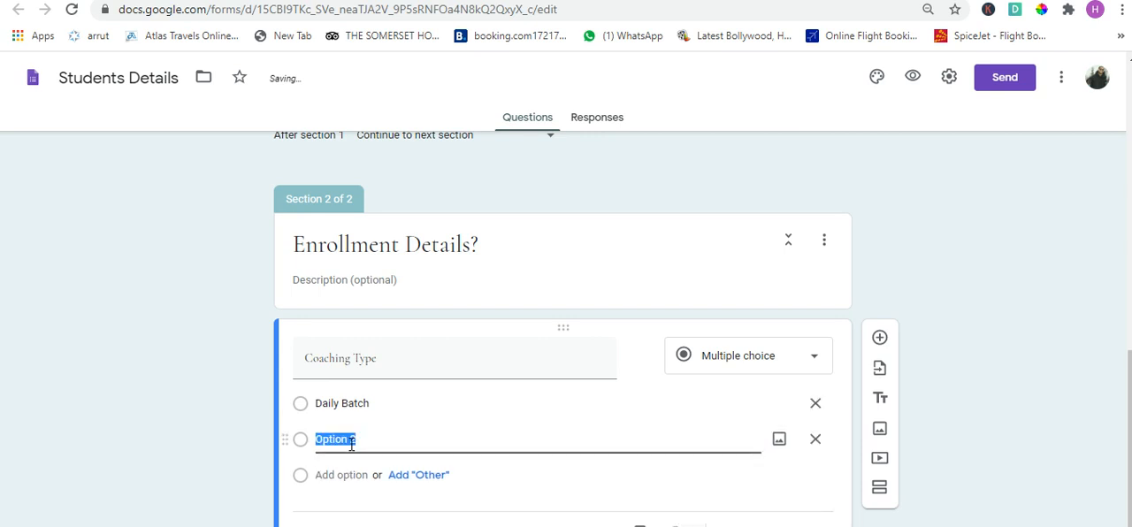
pyautogui.write('Weekly B')
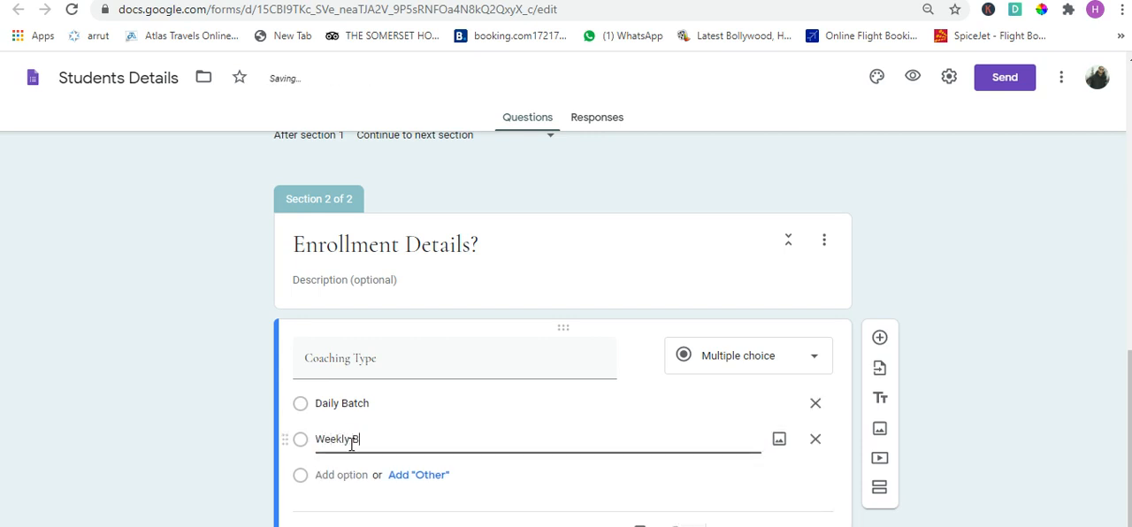
pyautogui.write('atch')
pyautogui.click(964, 362)
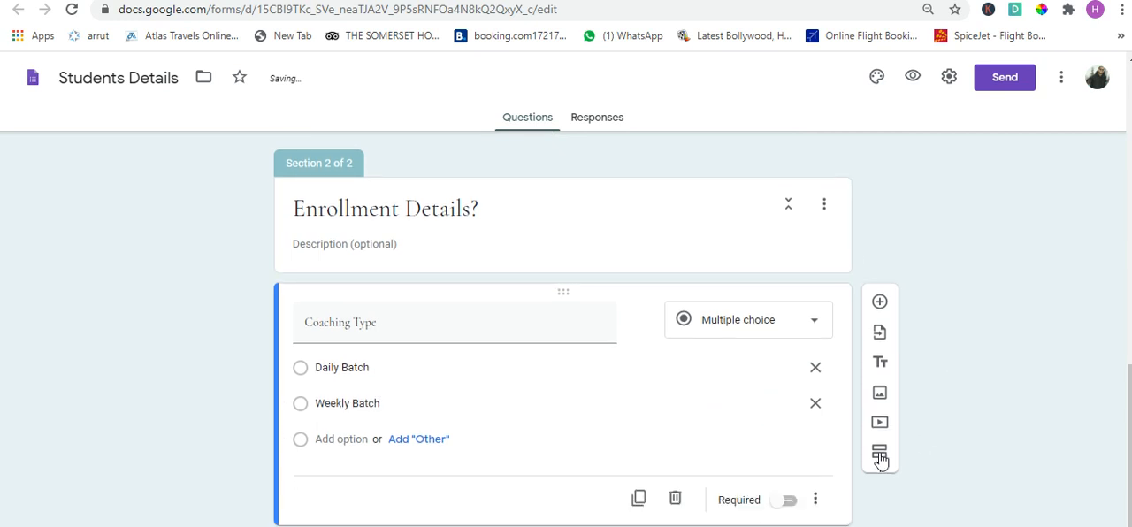
pyautogui.click(796, 502)
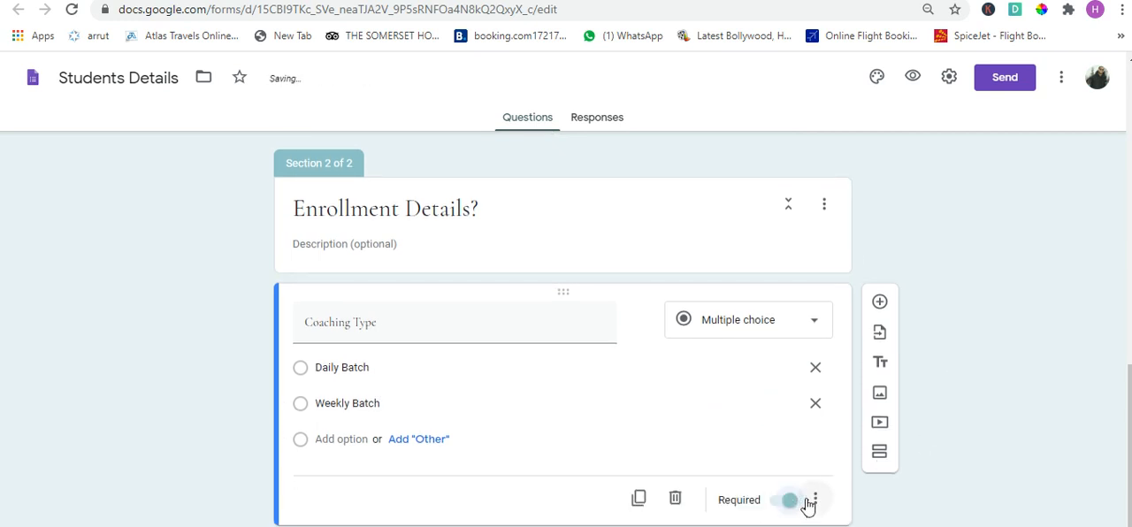
pyautogui.tripleClick(441, 333)
pyautogui.click(1050, 387)
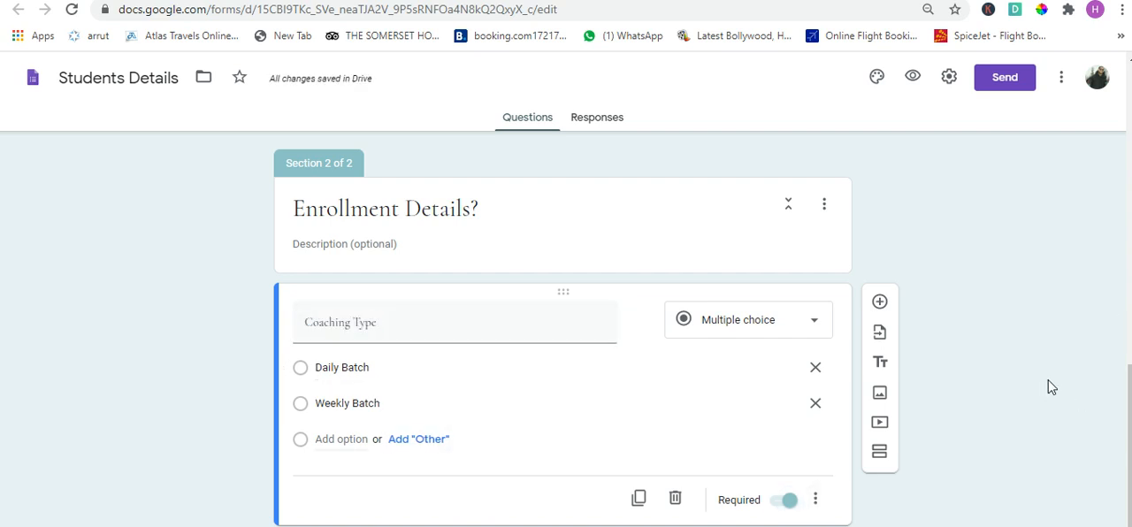
# - Duplicate the Coaching Type question and title the copy "Coaching Preference"
pyautogui.click(640, 501)
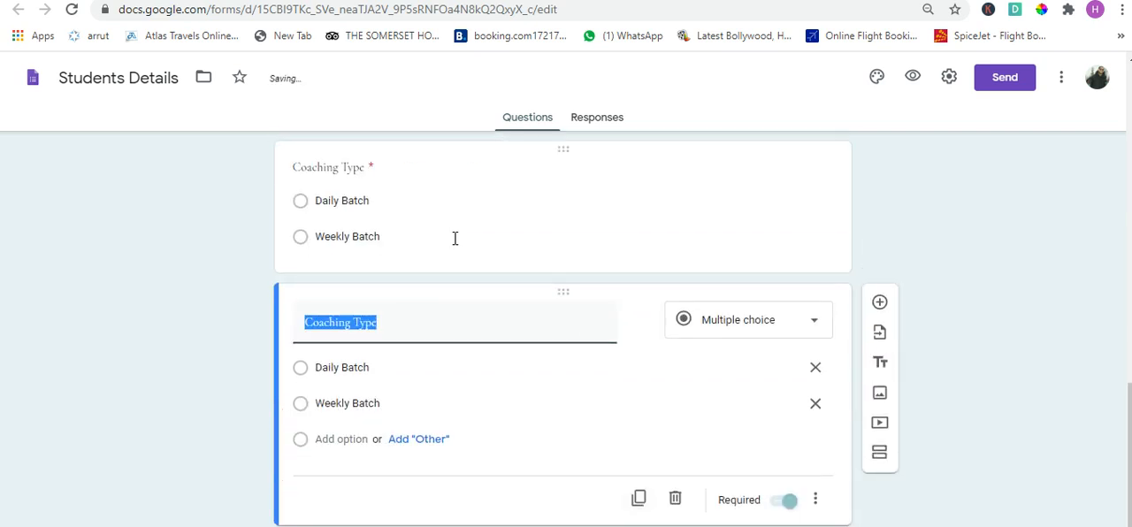
pyautogui.click(488, 337)
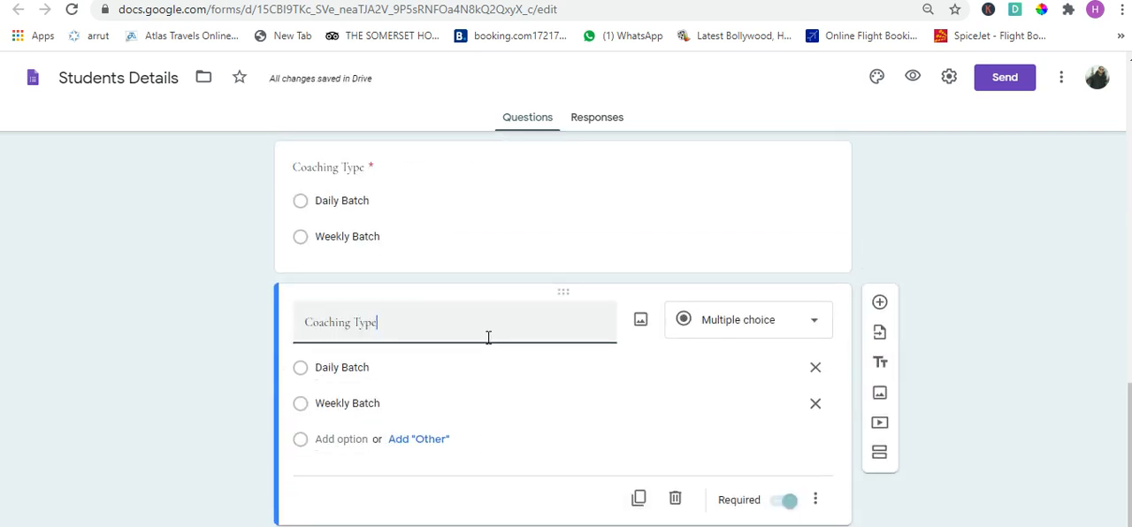
pyautogui.hotkey('ctrl', 'shift', 'Left')
pyautogui.write('Preferrence')
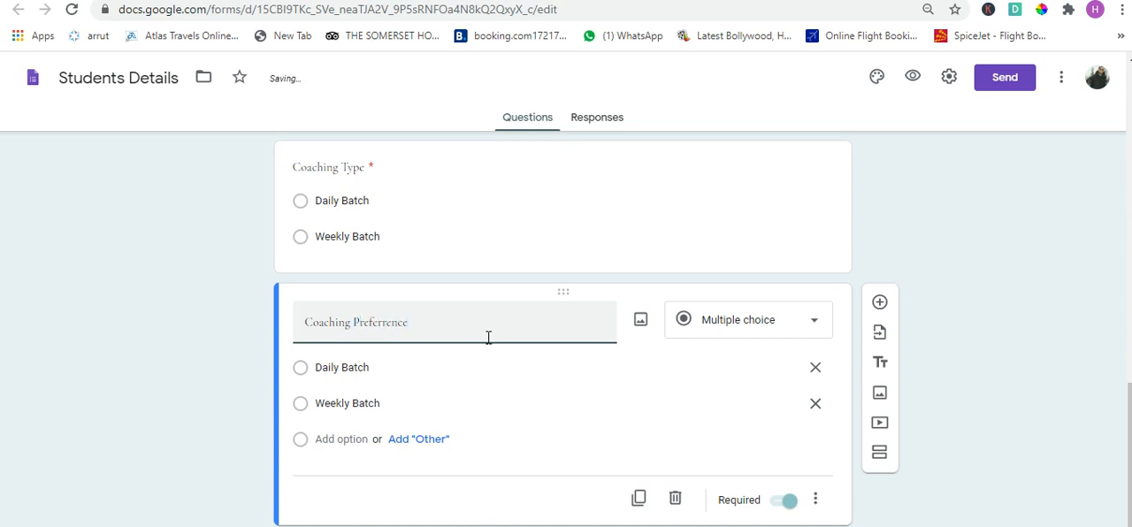
pyautogui.rightClick(389, 326)
pyautogui.click(439, 82)
pyautogui.click(1063, 345)
# - Change the first option of the Coaching Preference question to "1 To 1 Online Coaching (Live Coaching)"
pyautogui.click(391, 374)
pyautogui.write('1 ')
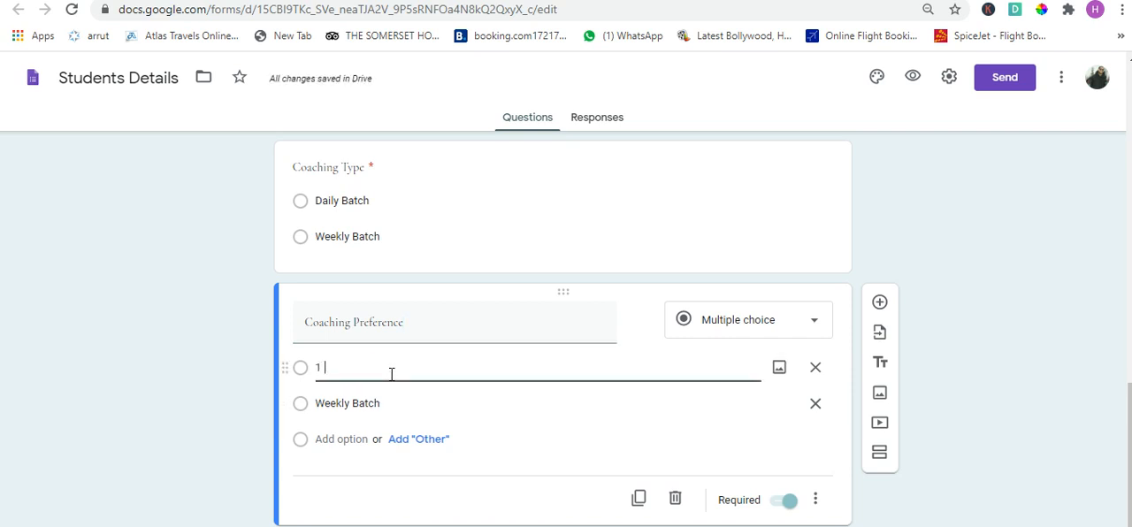
pyautogui.write('To 1 ')
pyautogui.write('Onln')
pyautogui.write('i')
pyautogui.write('ne Coac')
pyautogui.write('hing')
pyautogui.write(' (Live Coa')
pyautogui.write('ching)')
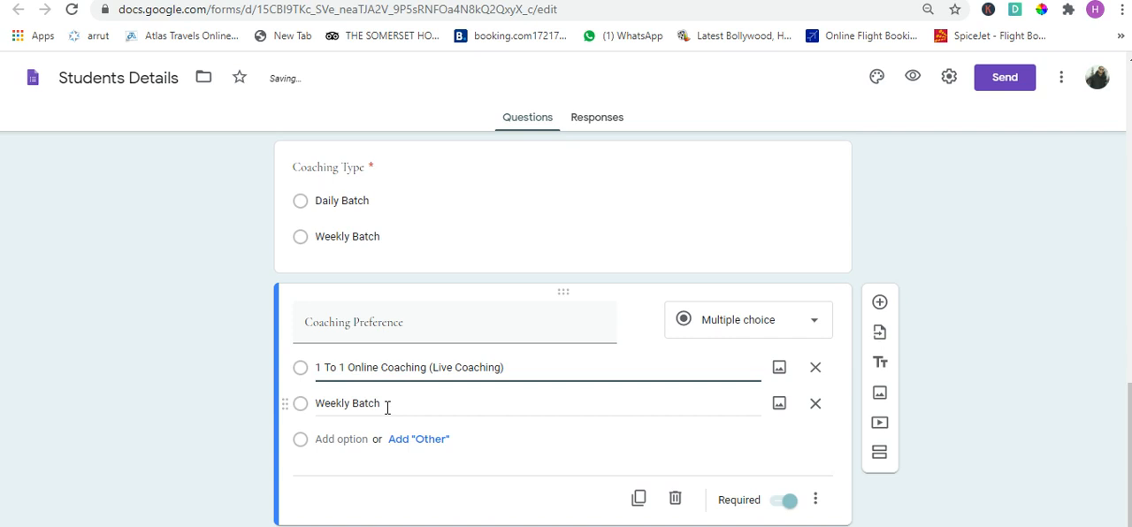
# - Change the second option of the Coaching Preference question to "Pre Recorded Videos"
pyautogui.click(388, 405)
pyautogui.press('BackSpace')
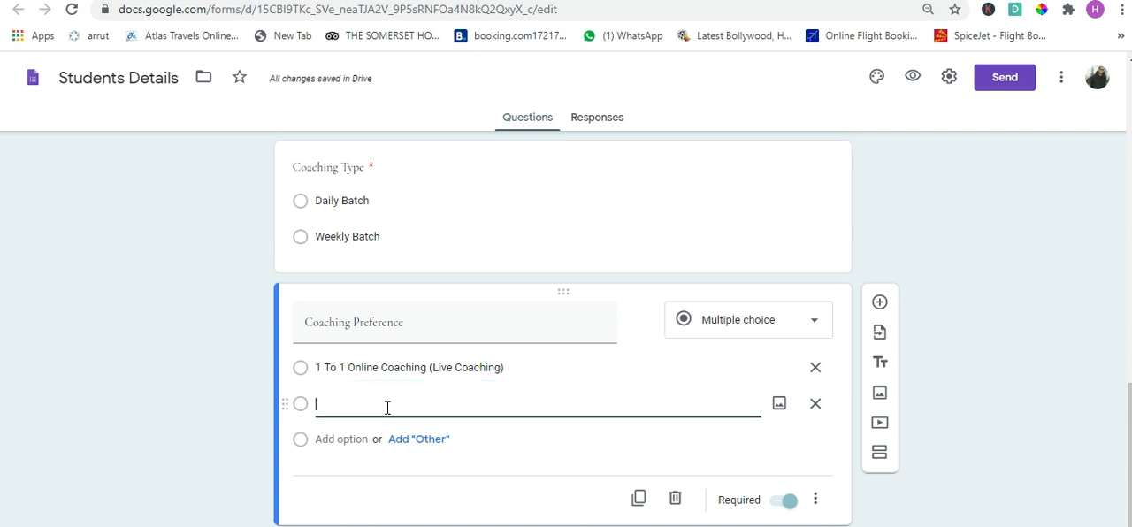
pyautogui.write('Pre RecordedVideos')
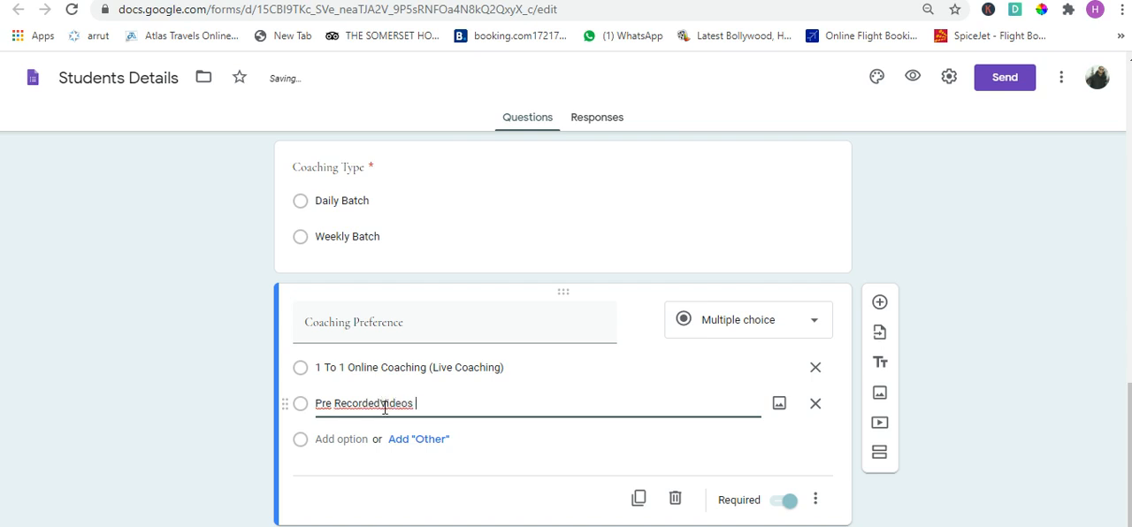
pyautogui.click(381, 407)
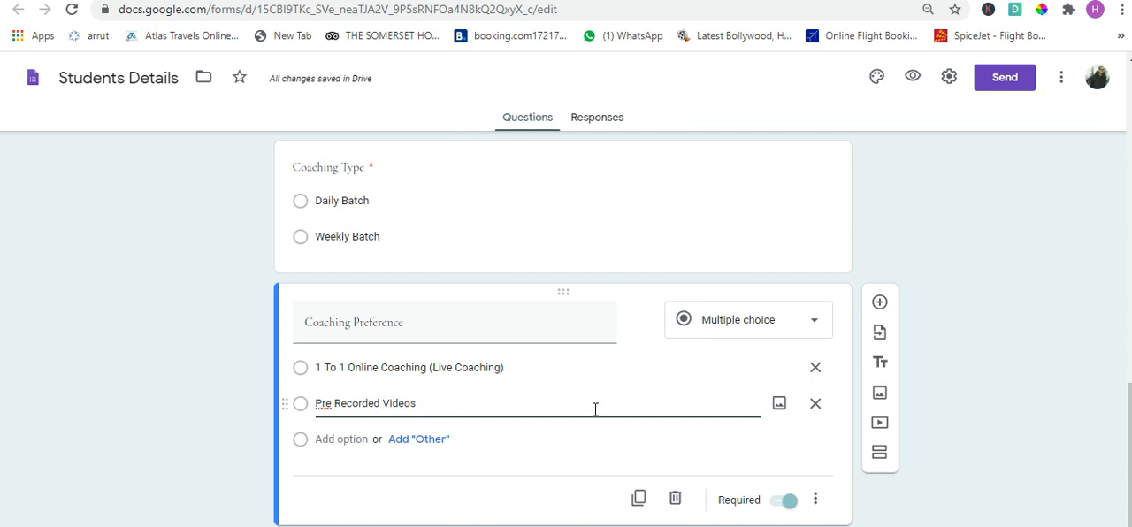
pyautogui.click(995, 382)
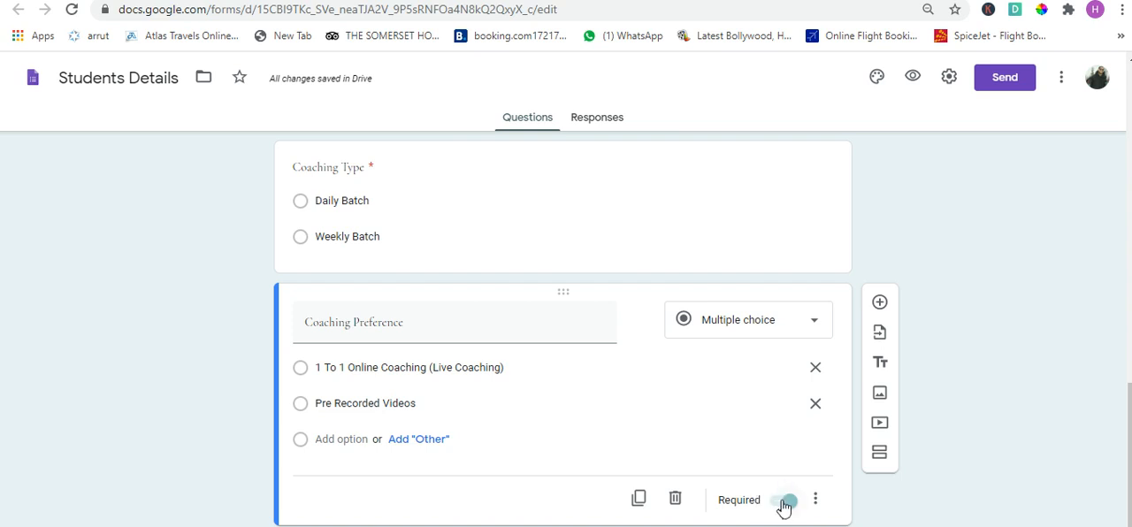
# - Open the form's preview and look through the questions of the first section
pyautogui.click(642, 496)
pyautogui.scroll(9, 642, 490)
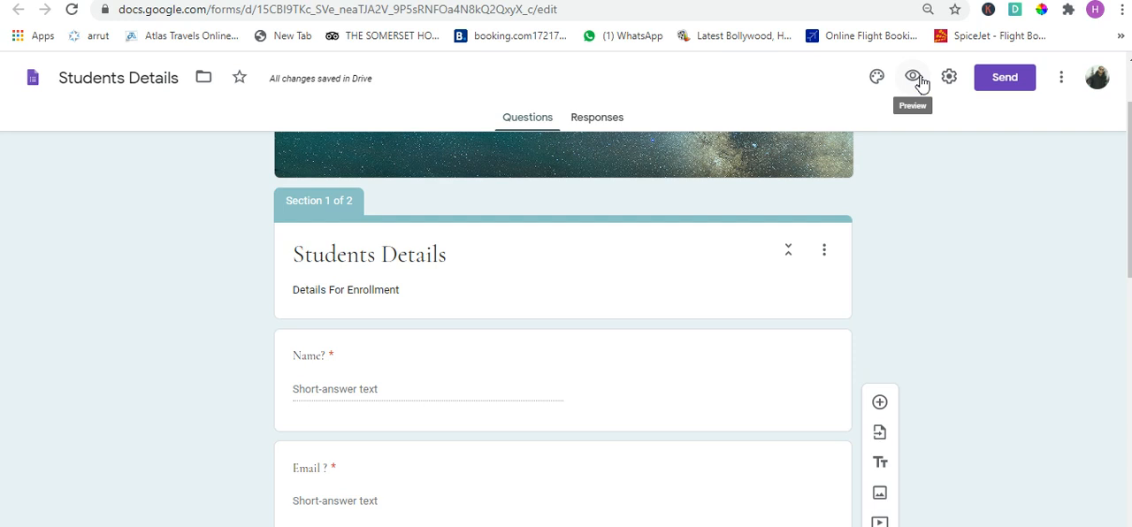
pyautogui.click(920, 83)
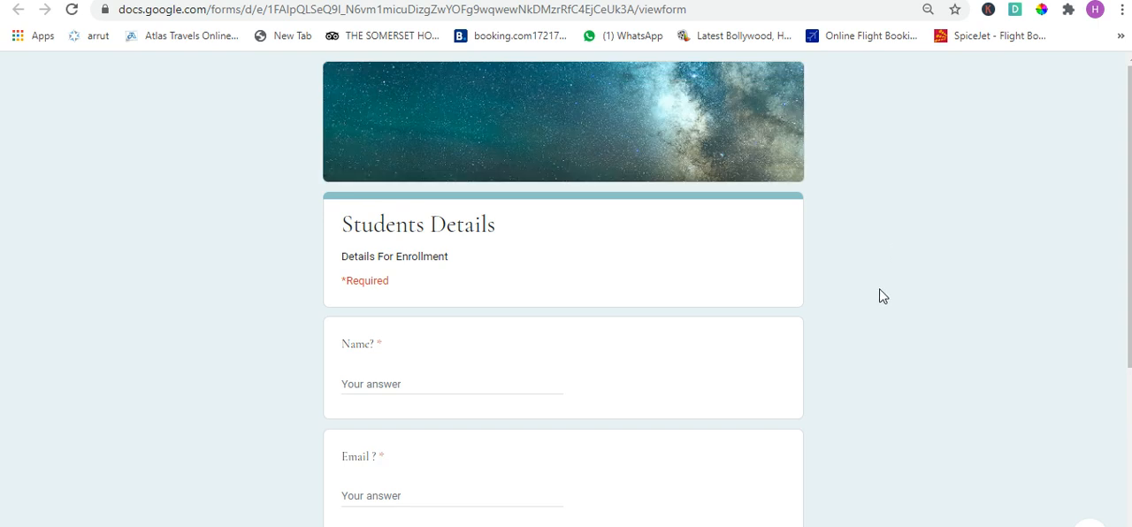
pyautogui.scroll(-1, 956, 369)
pyautogui.scroll(-3, 956, 370)
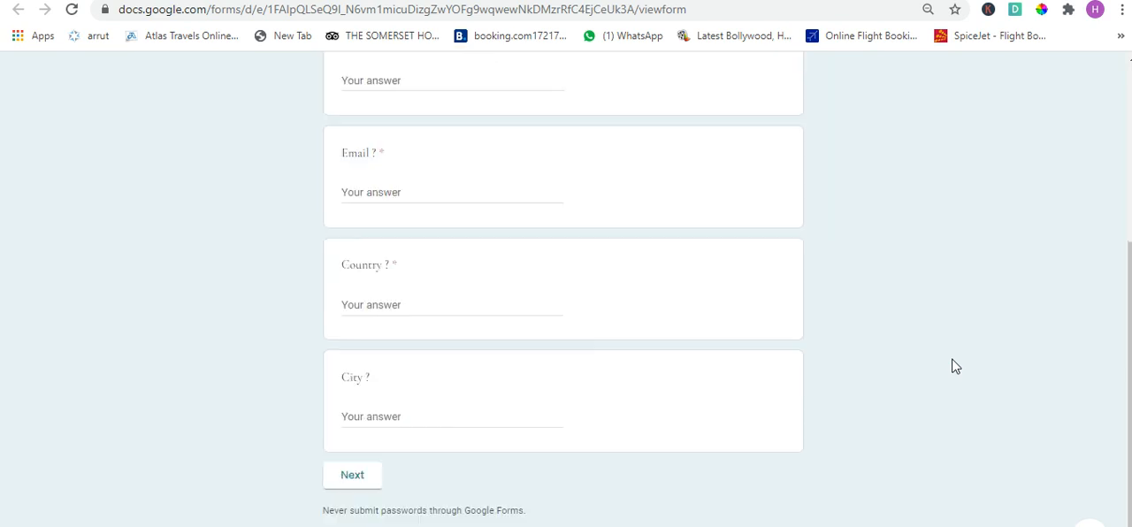
pyautogui.scroll(2, 955, 366)
pyautogui.scroll(1, 956, 366)
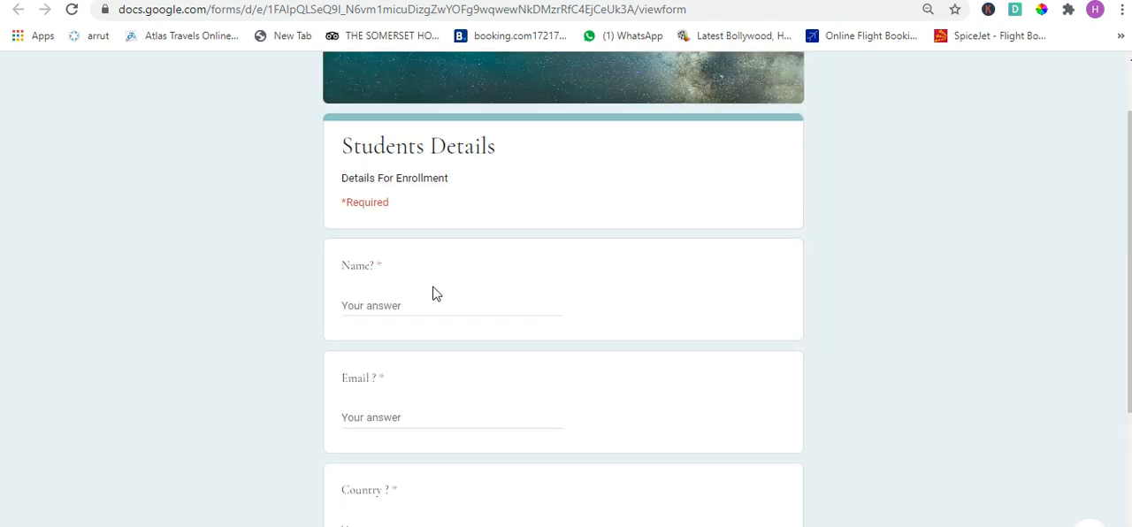
pyautogui.scroll(-2, 435, 300)
pyautogui.scroll(-4, 428, 312)
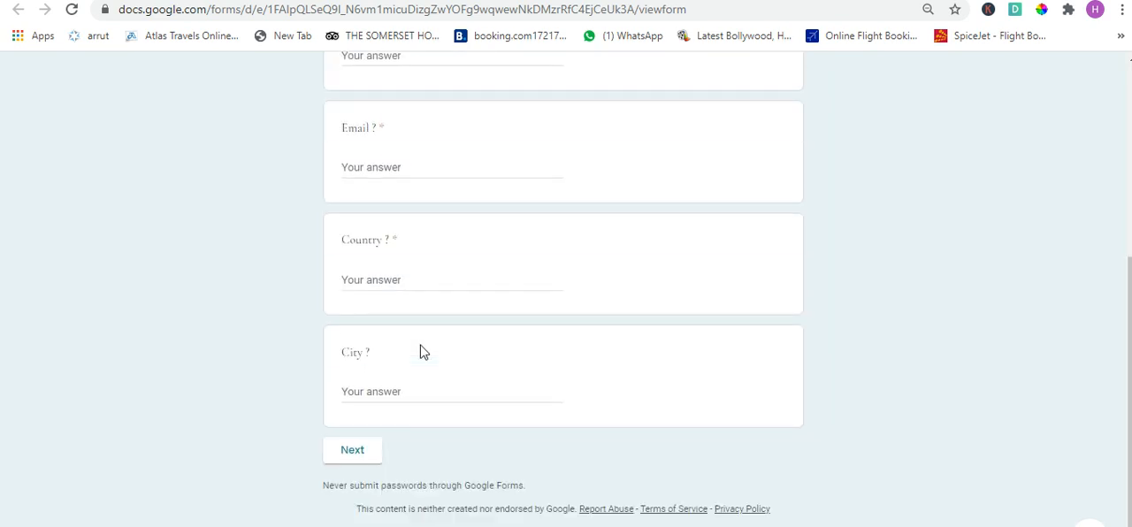
pyautogui.scroll(4, 414, 375)
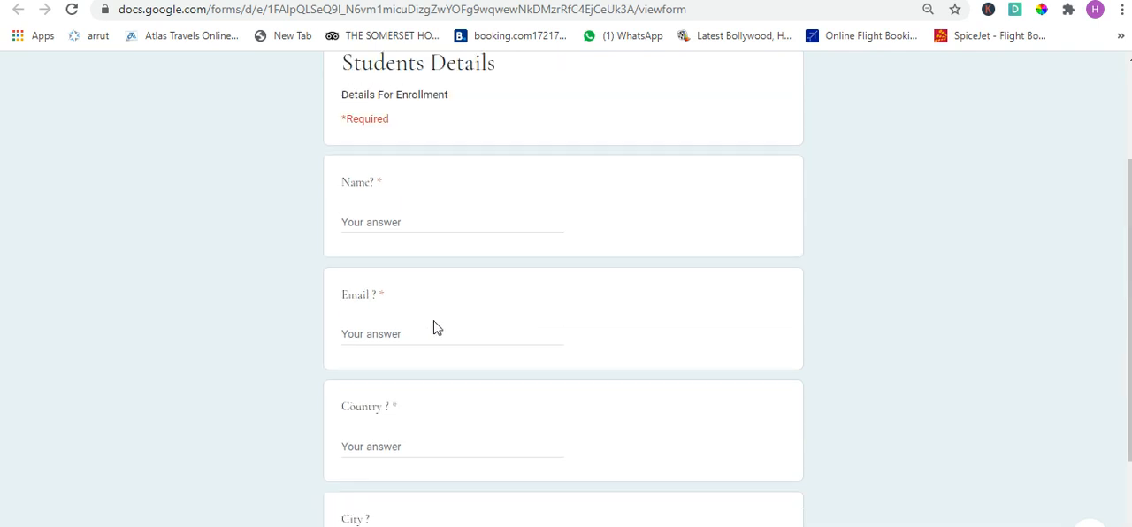
# - Answer the Name question with "Test" and fill in a sample e-mail address in the form preview
pyautogui.click(421, 225)
pyautogui.write('Test')
pyautogui.press('Tab')
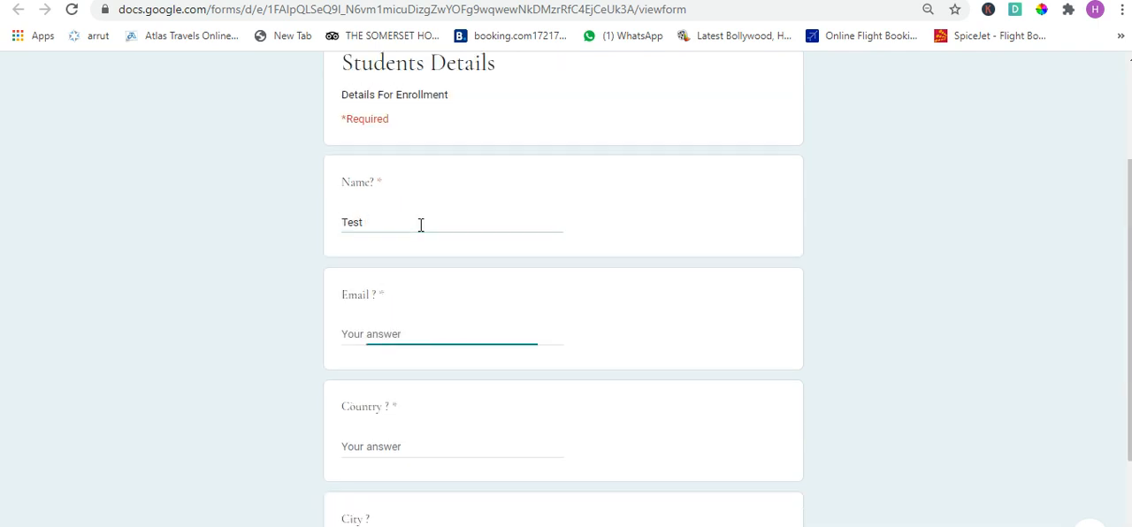
pyautogui.write('M@')
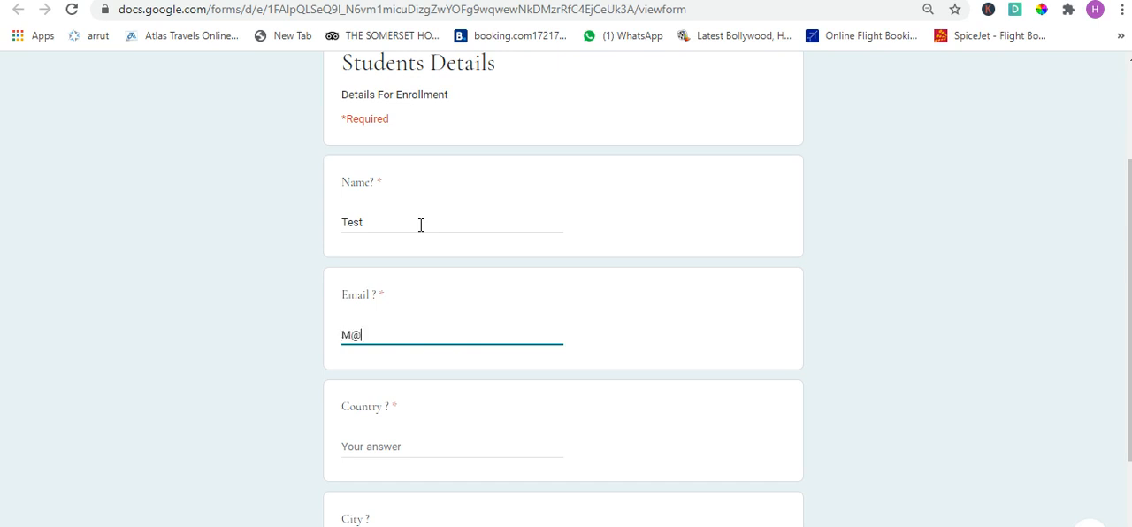
pyautogui.write('me.cm')
pyautogui.press('BackSpace')
pyautogui.press('BackSpace')
pyautogui.write('com')
pyautogui.press('Tab')
# - Answer the Country question with "India" and the City question with "Mumbai"
pyautogui.write('India')
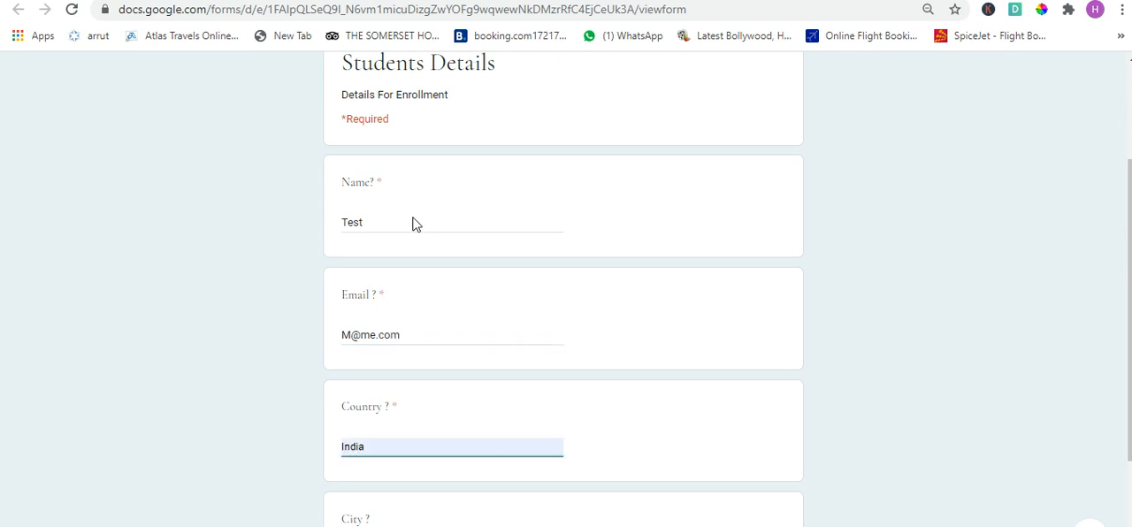
pyautogui.press('Tab')
pyautogui.scroll(-2, 416, 225)
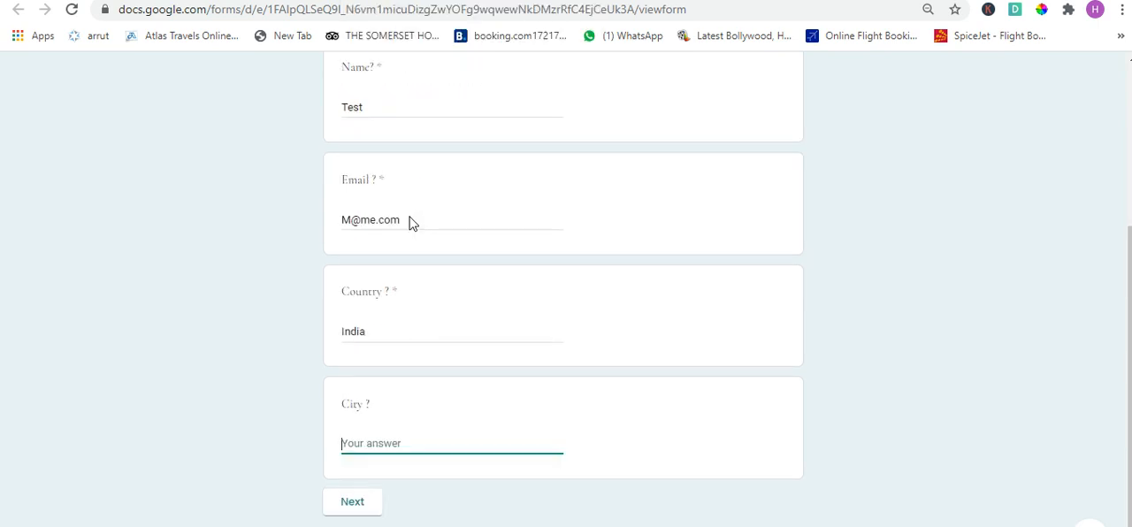
pyautogui.write('Mumbai')
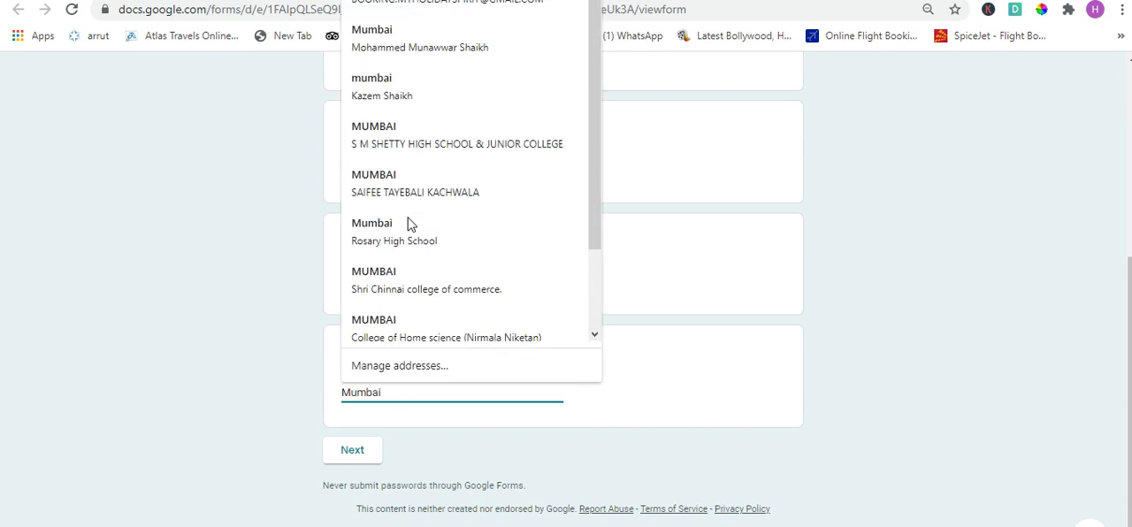
pyautogui.press('Tab')
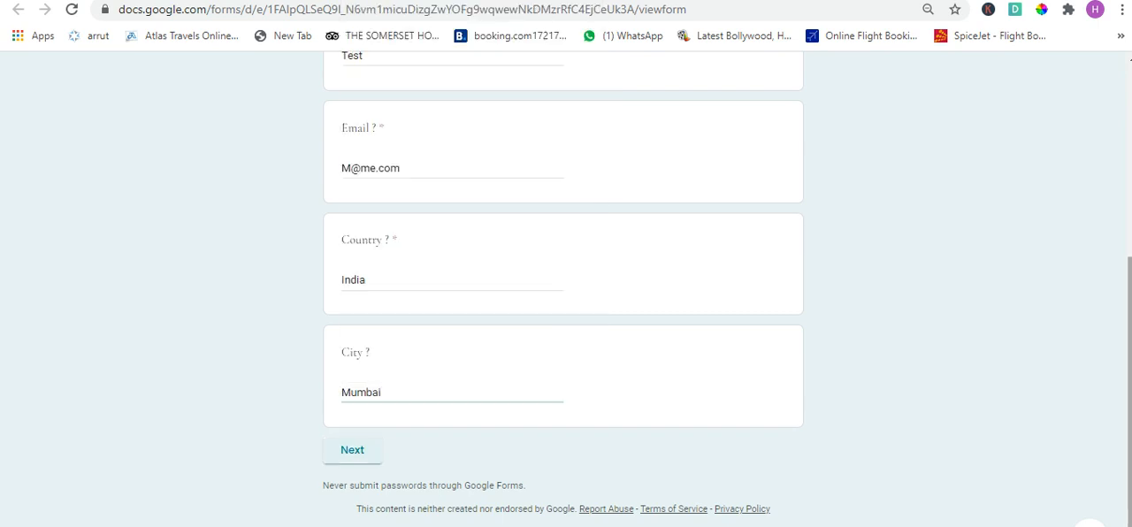
pyautogui.click(1013, 375)
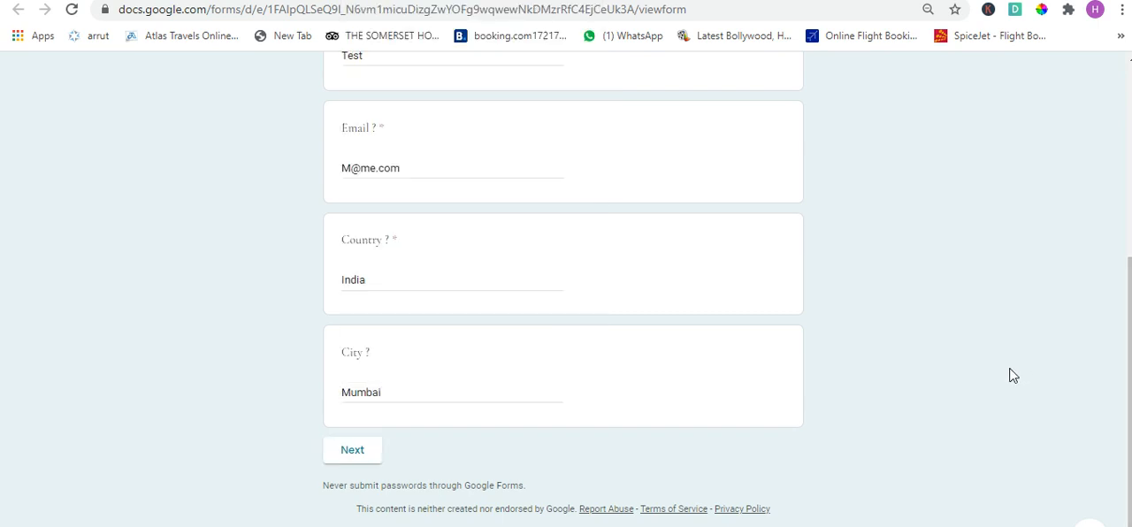
# - Continue to the second section of the form preview and look through the Enrollment Details questions
pyautogui.click(377, 458)
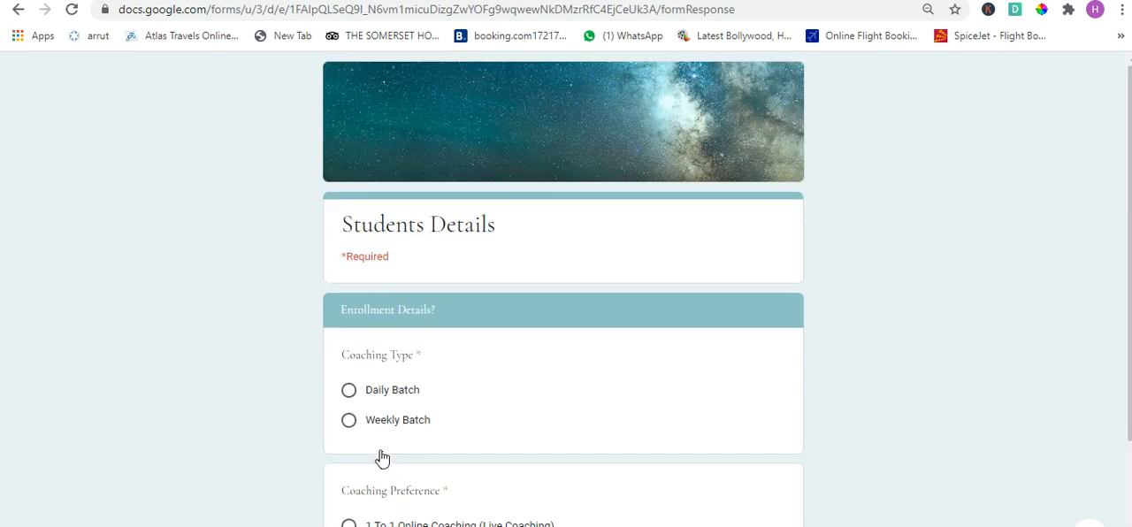
pyautogui.scroll(-1, 404, 442)
pyautogui.scroll(-3, 404, 442)
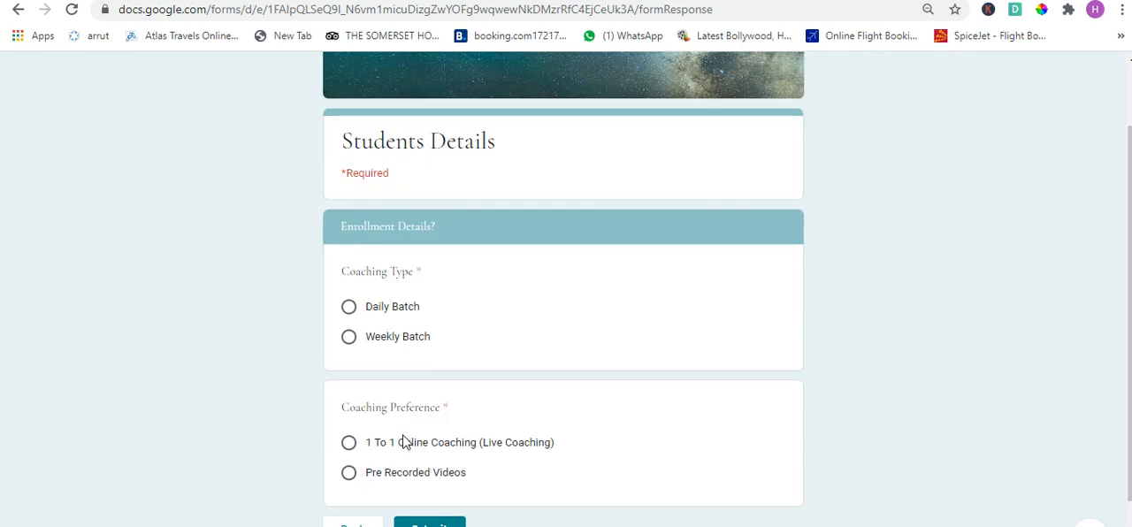
pyautogui.scroll(4, 392, 260)
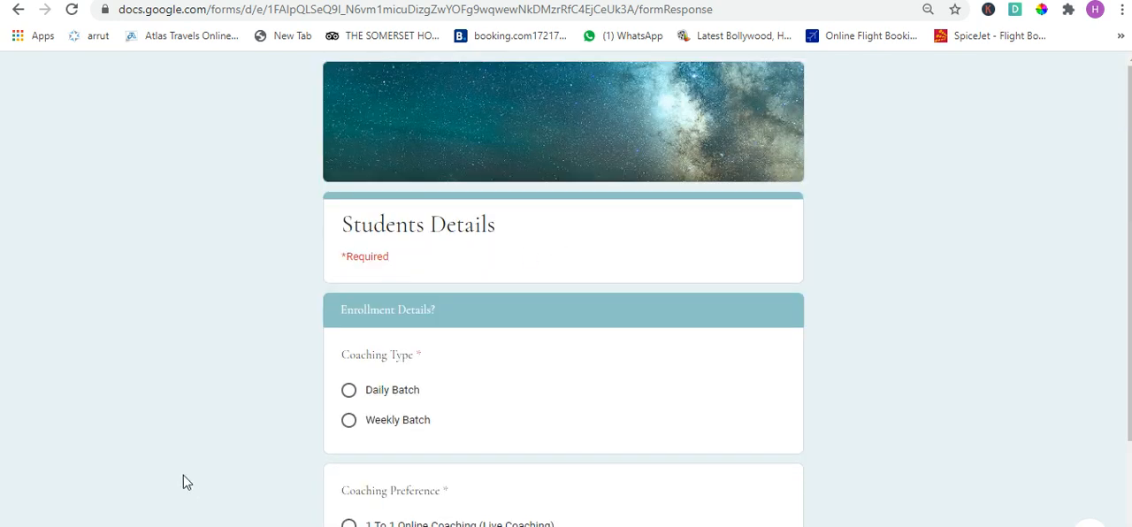
pyautogui.moveTo(347, 312); pyautogui.dragTo(477, 333)
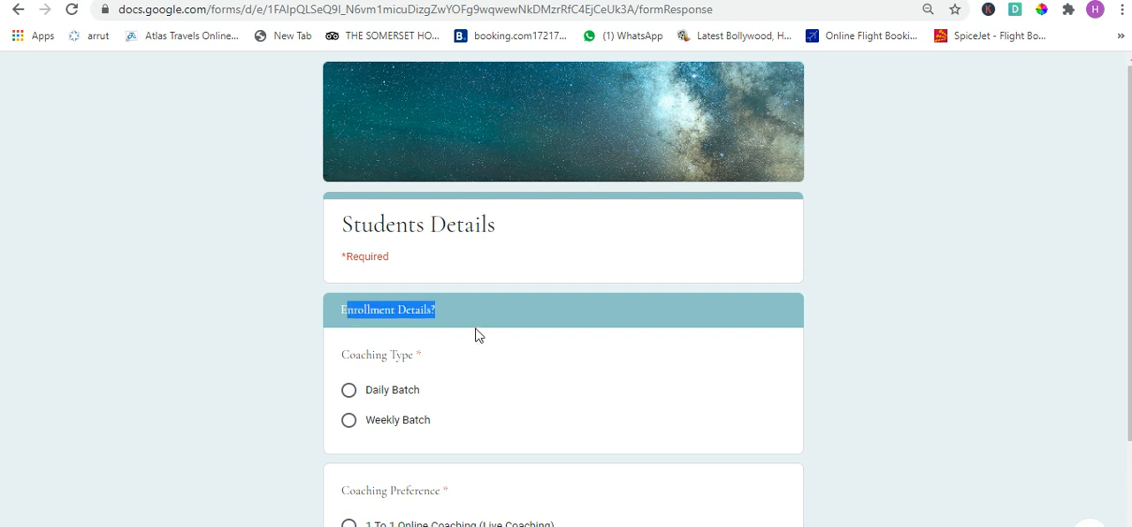
pyautogui.scroll(-4, 482, 332)
pyautogui.click(140, 247)
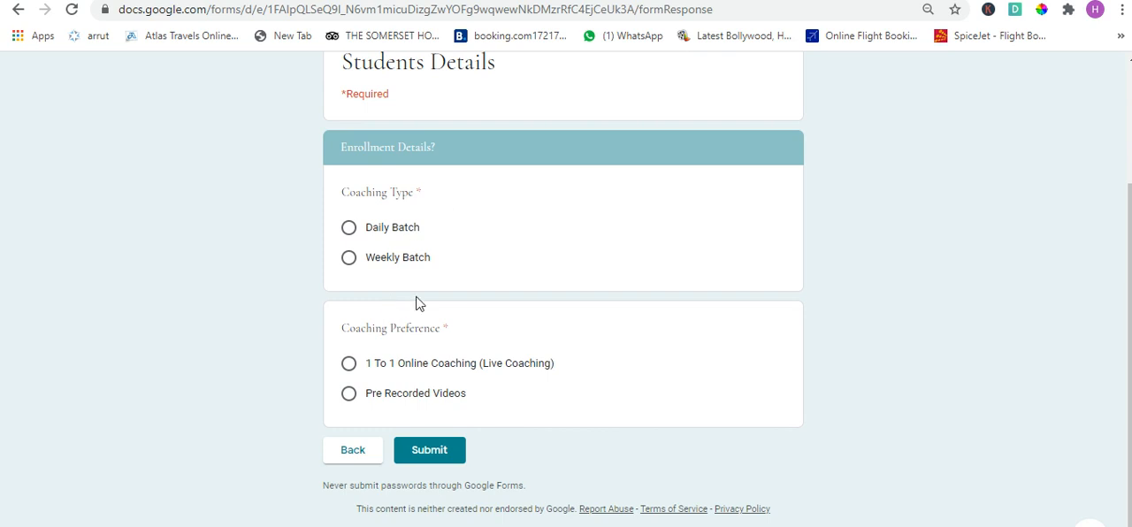
# - Answer Coaching Preference with "1 To 1 Online Coaching (Live Coaching)" and Coaching Type with "Weekly Batch", and submit the response
pyautogui.click(399, 375)
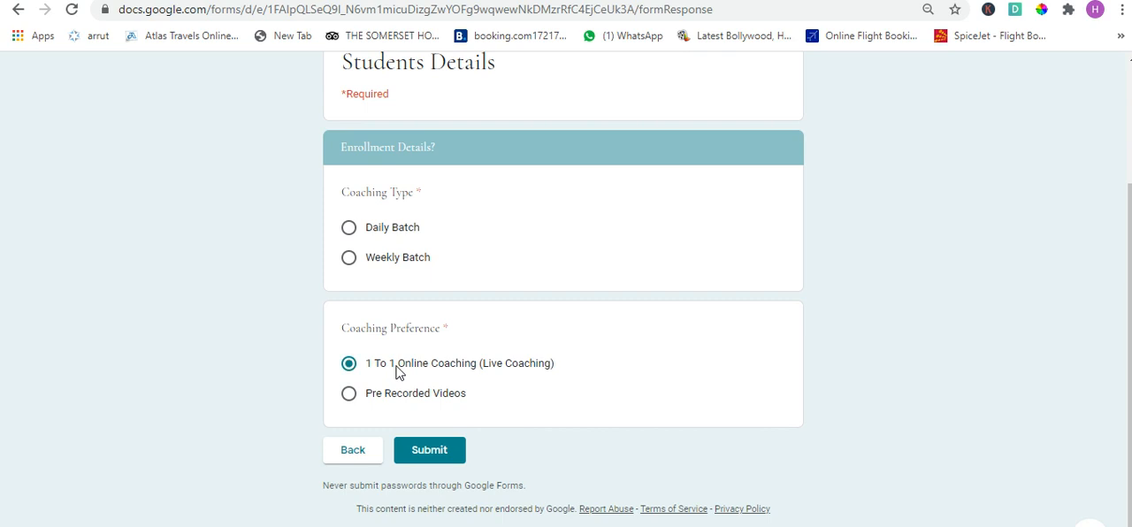
pyautogui.click(452, 466)
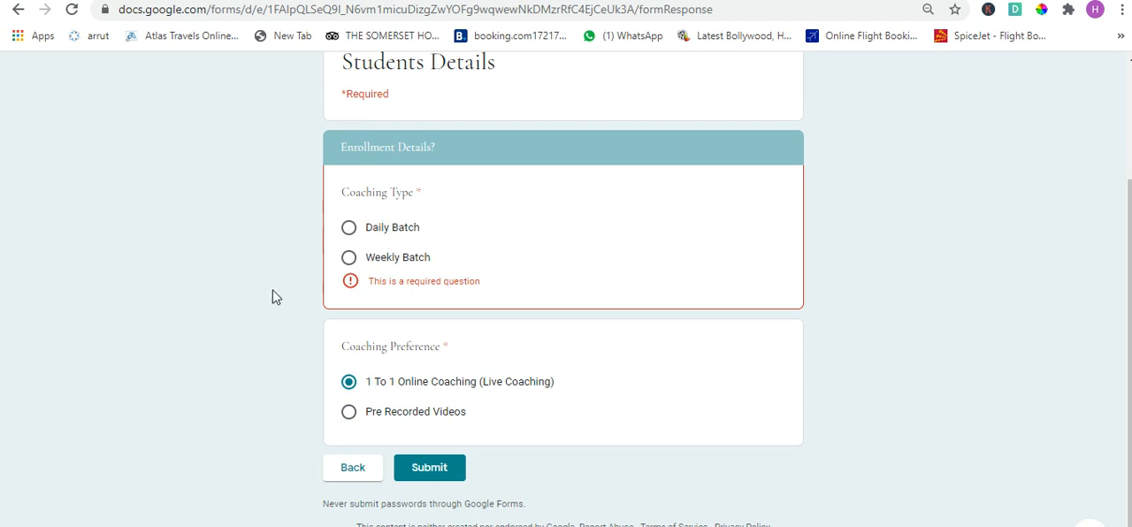
pyautogui.click(350, 259)
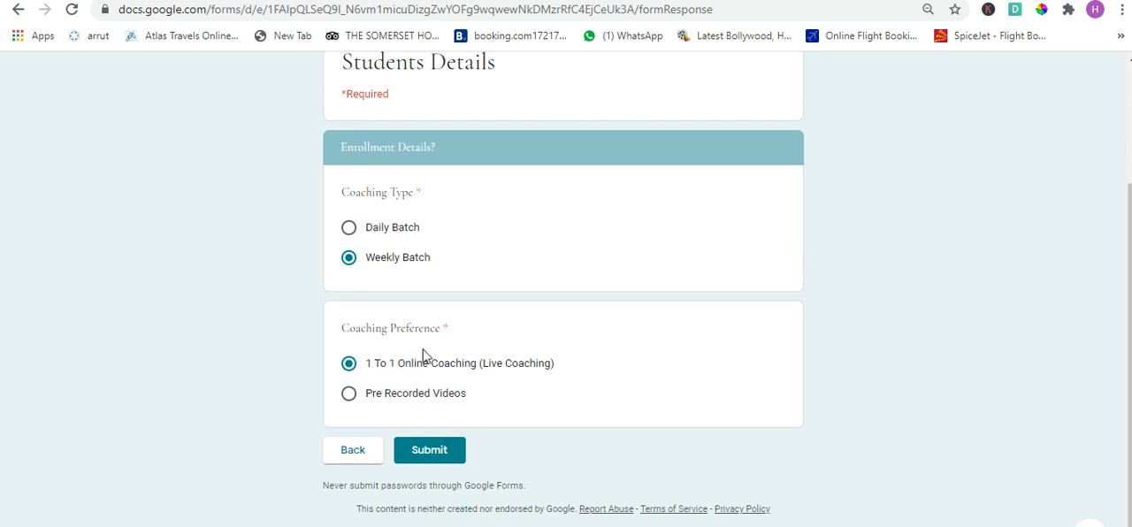
pyautogui.click(437, 452)
# - Return to the form editor and go to the Coaching Preference question in the second section
pyautogui.hotkey('ctrl', 'shift', 'Tab')
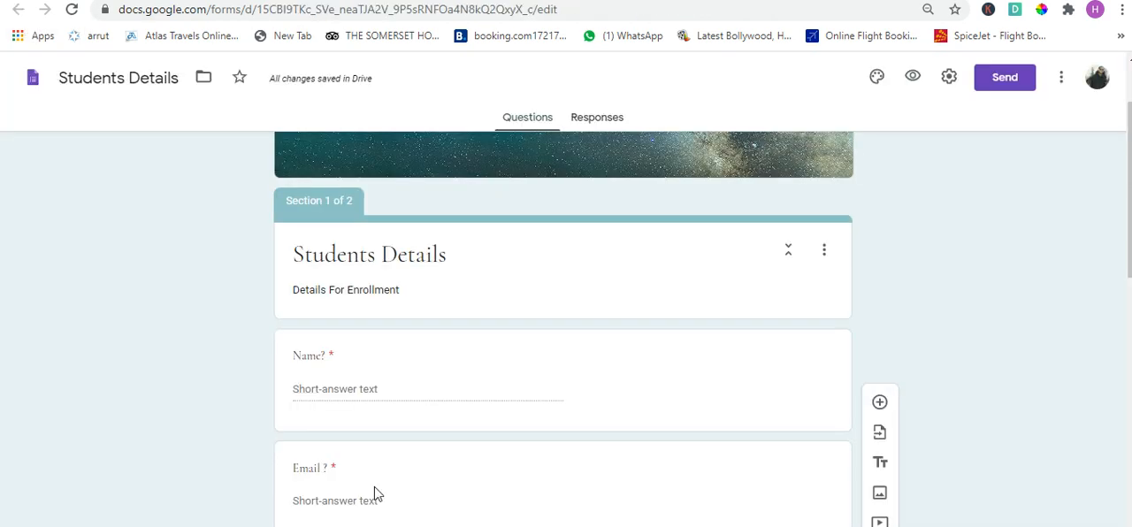
pyautogui.scroll(-3, 377, 495)
pyautogui.scroll(-2, 386, 488)
pyautogui.scroll(-6, 386, 489)
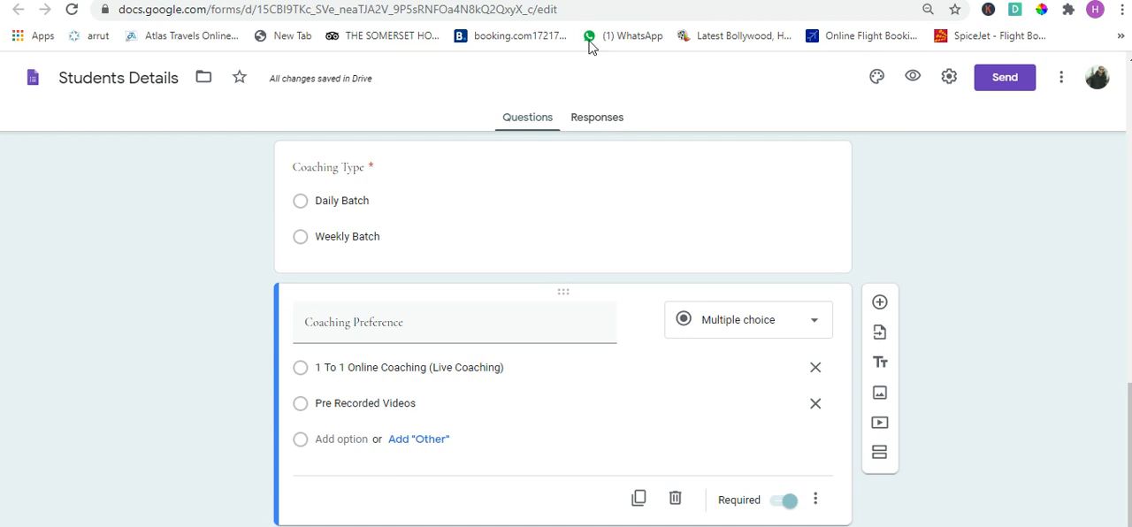
# - Add a third section after the Coaching Preference question and delete it again
pyautogui.click(880, 453)
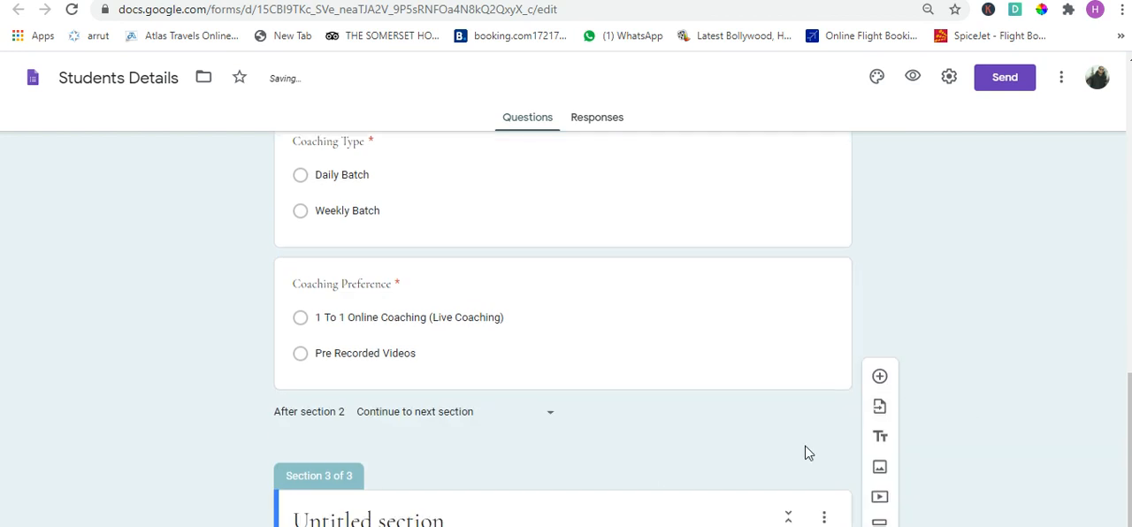
pyautogui.click(824, 456)
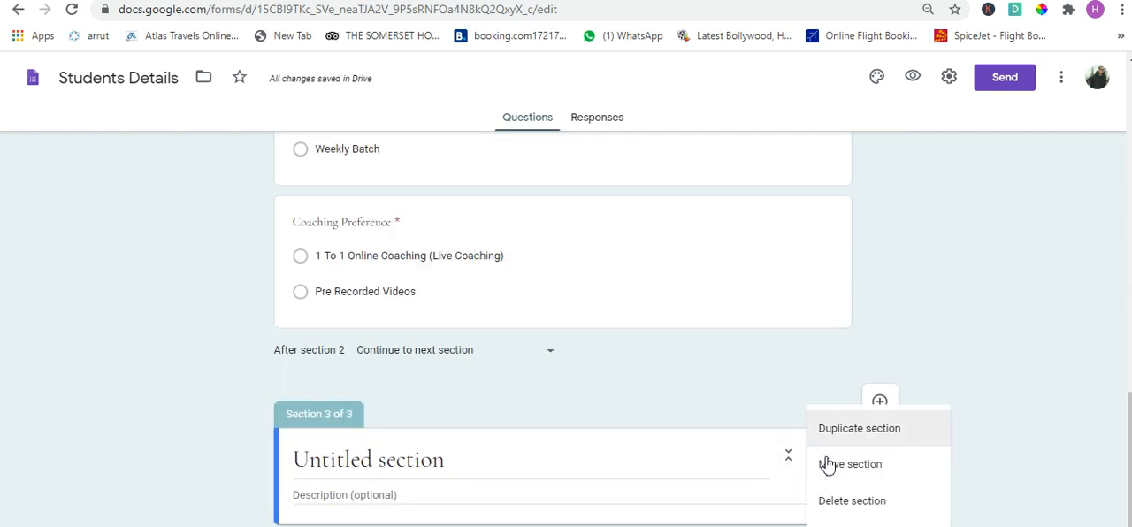
pyautogui.click(836, 501)
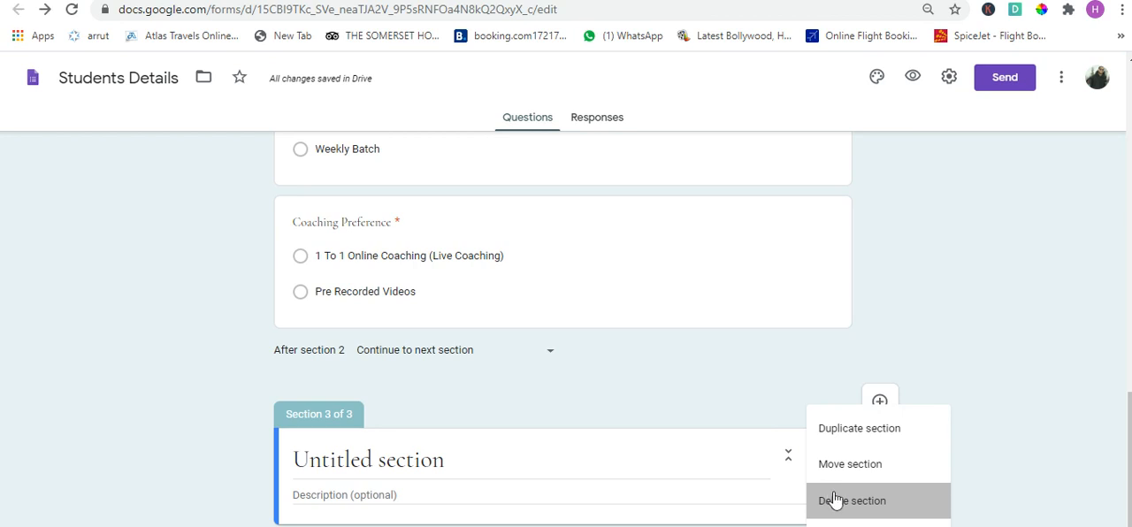
pyautogui.click(821, 283)
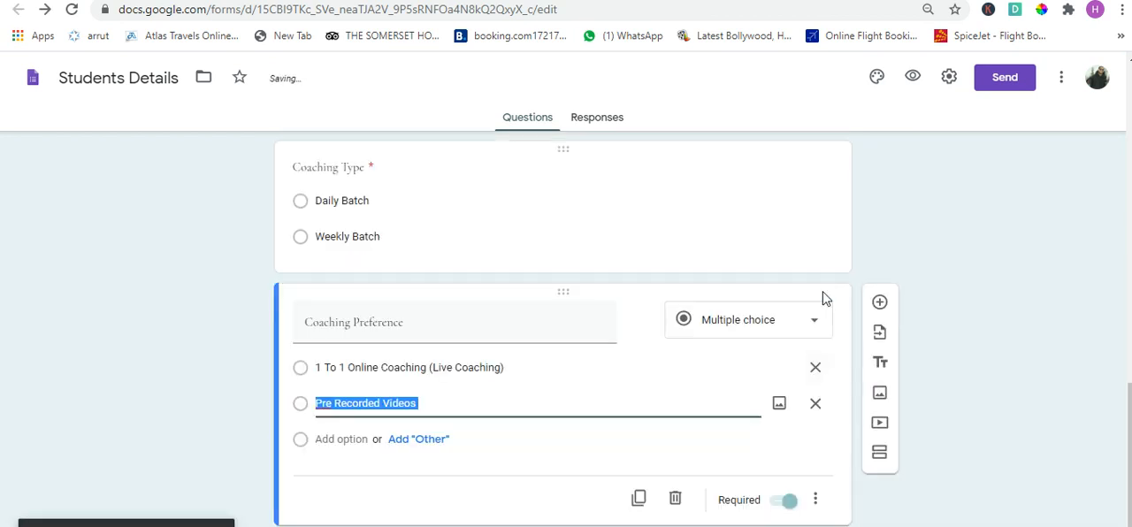
pyautogui.click(881, 363)
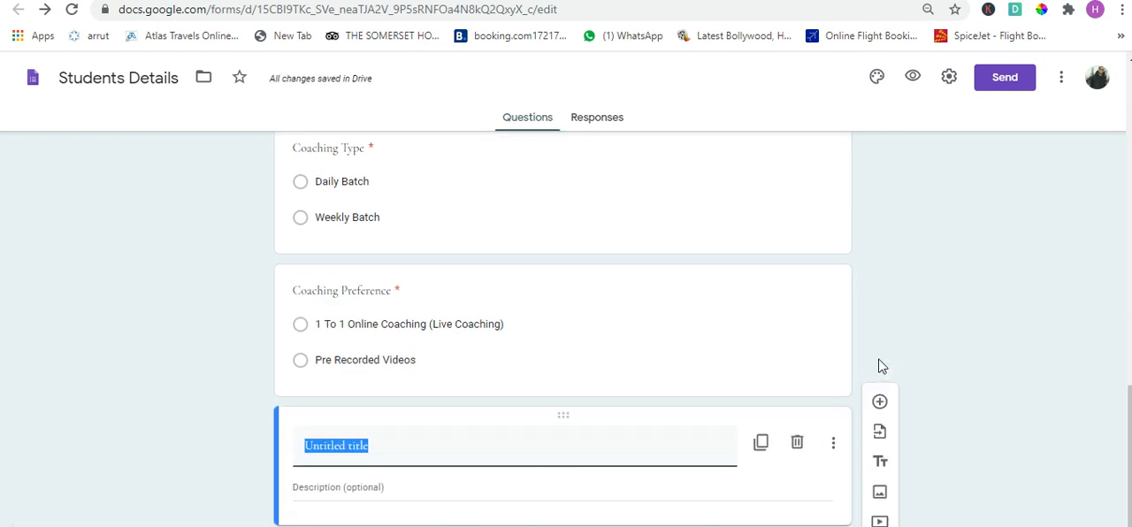
pyautogui.write('Co')
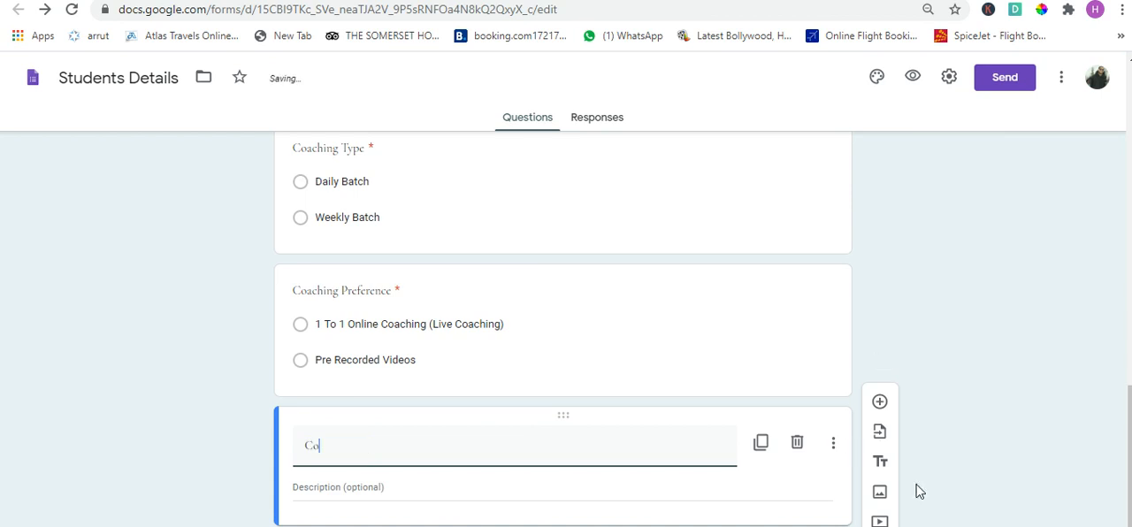
pyautogui.click(833, 445)
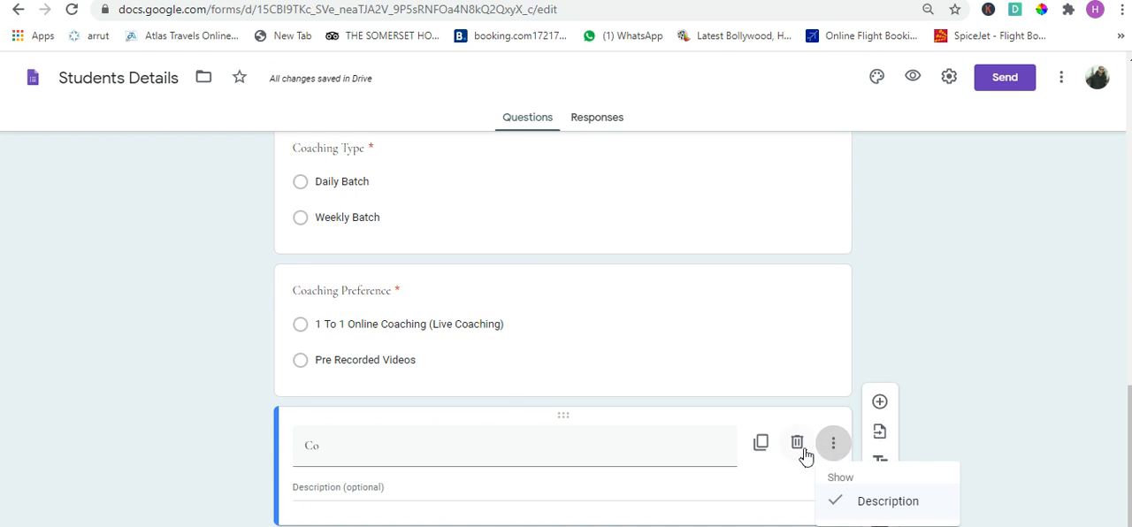
pyautogui.click(804, 454)
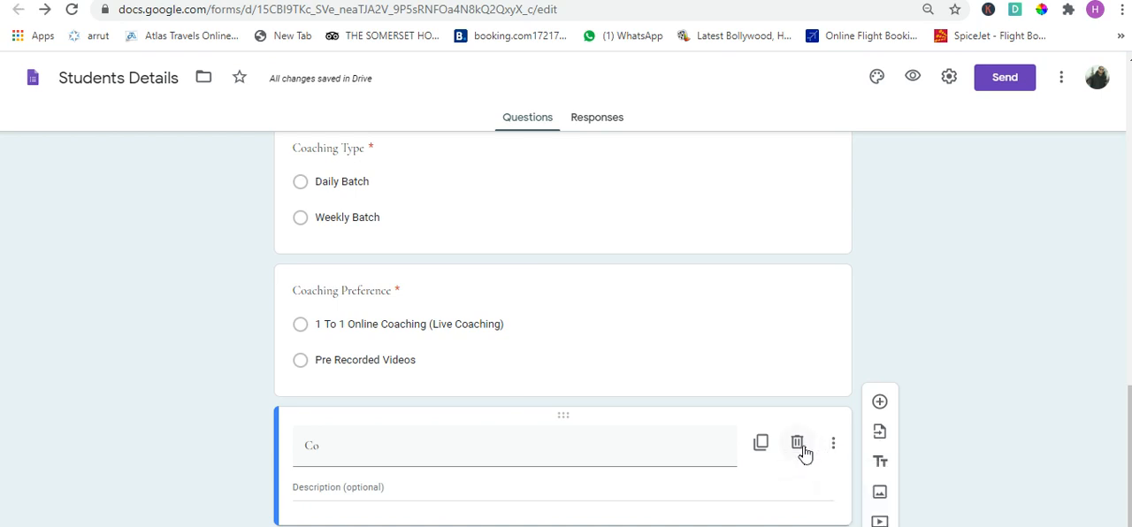
pyautogui.click(800, 448)
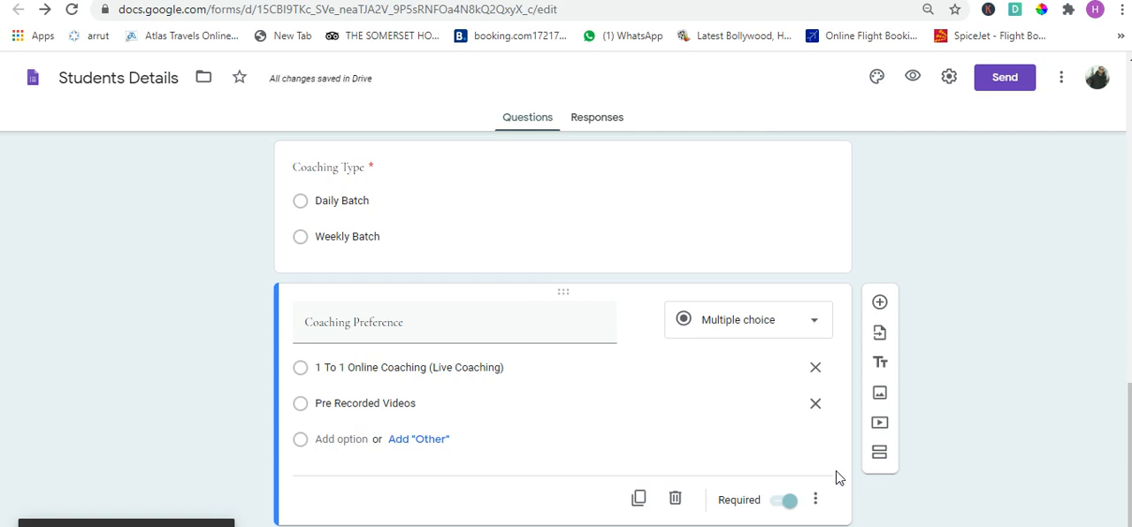
# - Add a title and description block below the Coaching Preference question and title it "Coaching Terms"
pyautogui.click(884, 365)
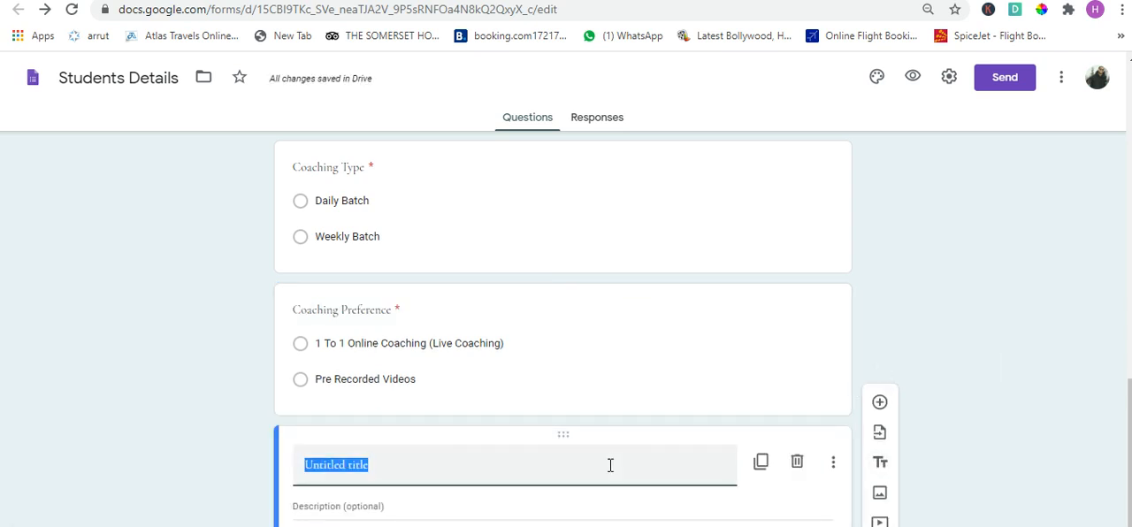
pyautogui.write('Coachin')
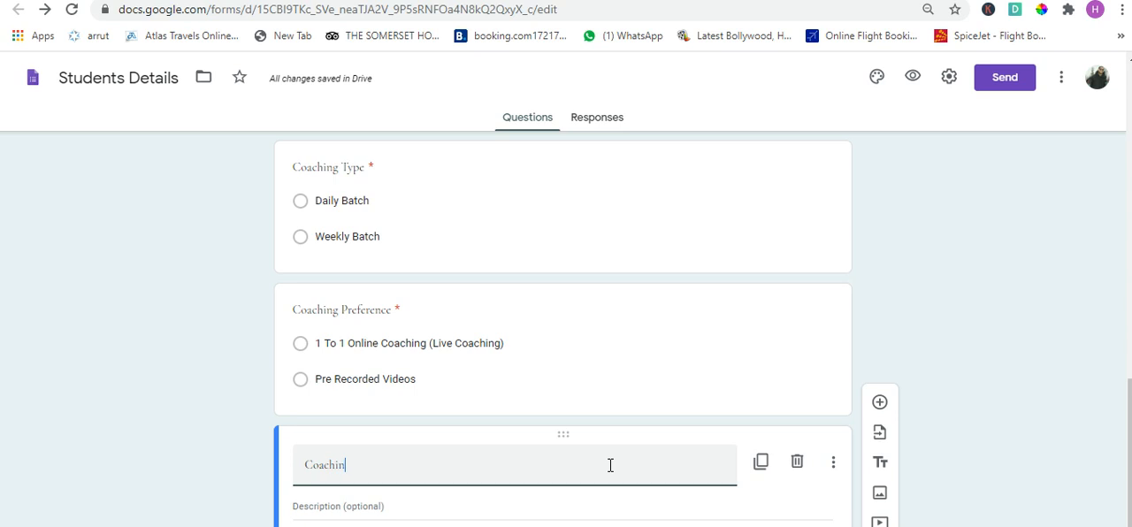
pyautogui.write('g Terms')
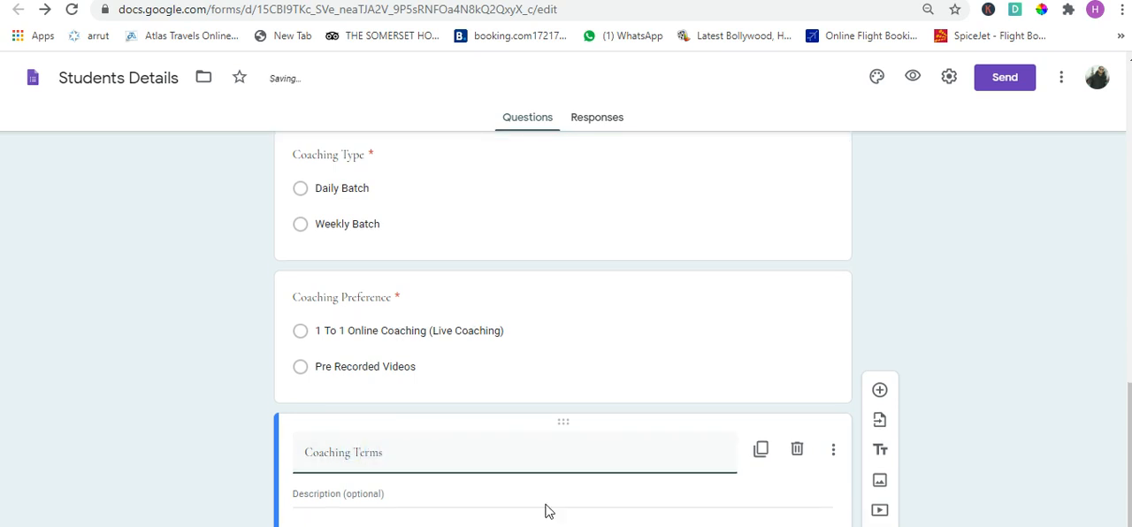
# - Enter "- Classes Will Not Be Replayed" as the first line of the Coaching Terms description
pyautogui.click(546, 492)
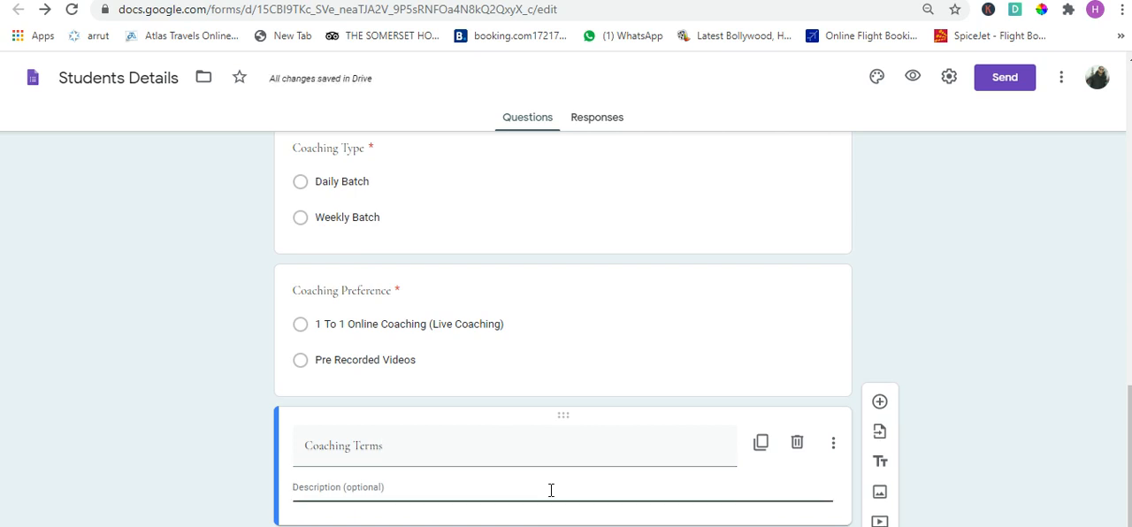
pyautogui.write('- Clas')
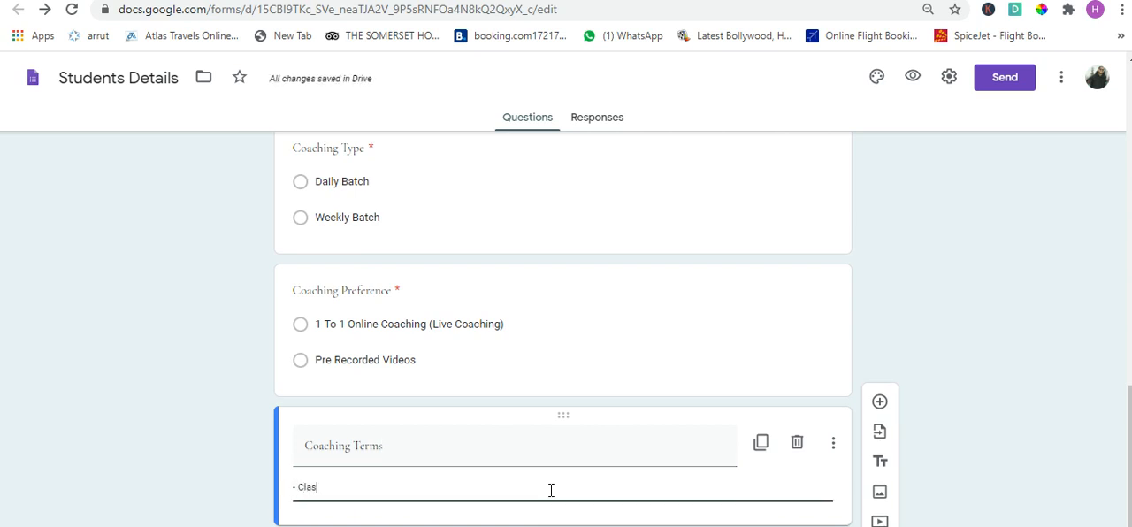
pyautogui.write('ses Will ')
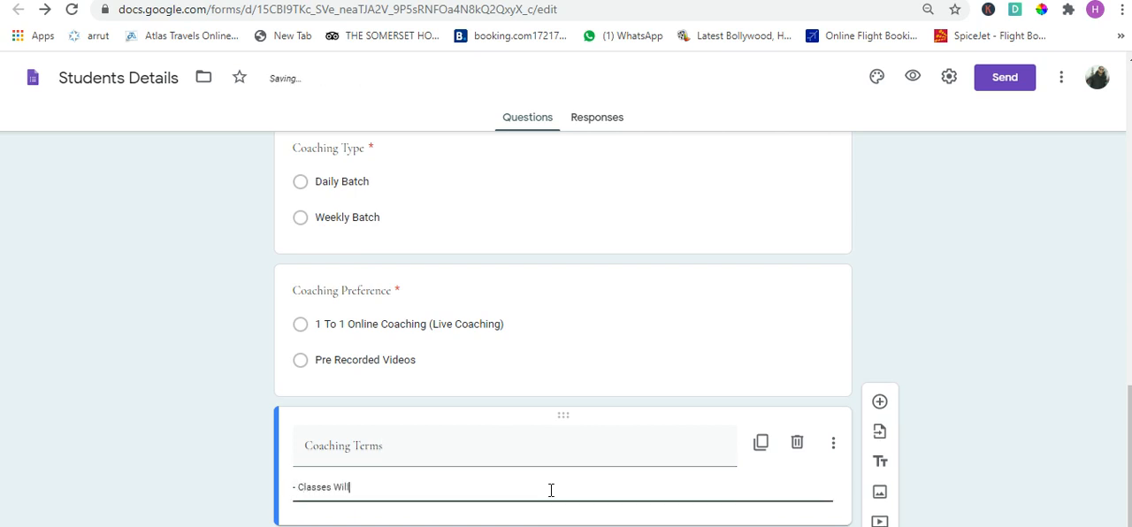
pyautogui.write('Not P')
pyautogui.press('BackSpace')
pyautogui.write('Be Replayed')
pyautogui.press('Return')
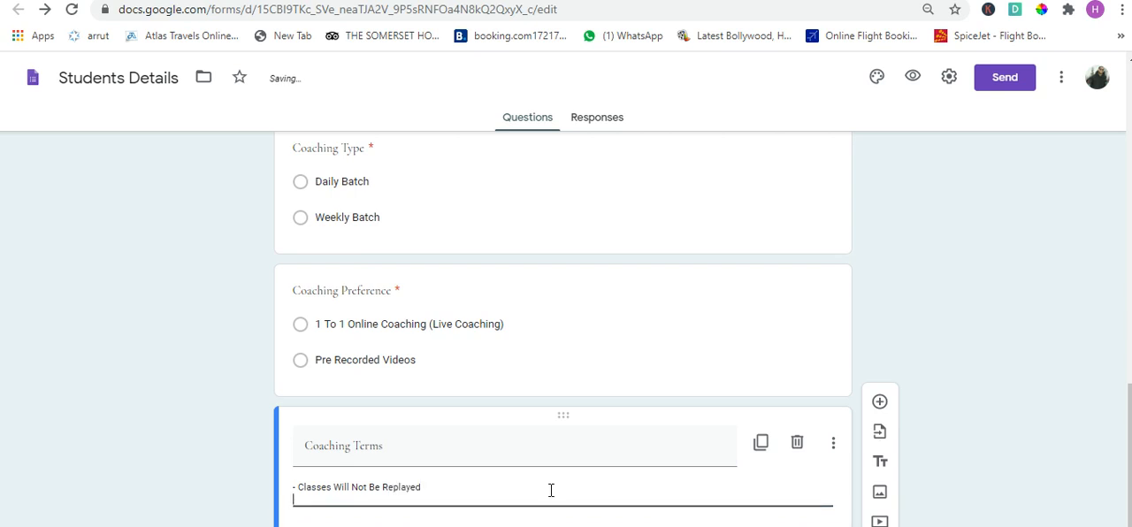
# - Add the lines "- Test 1" and "- Test 2" to the Coaching Terms description
pyautogui.write('-')
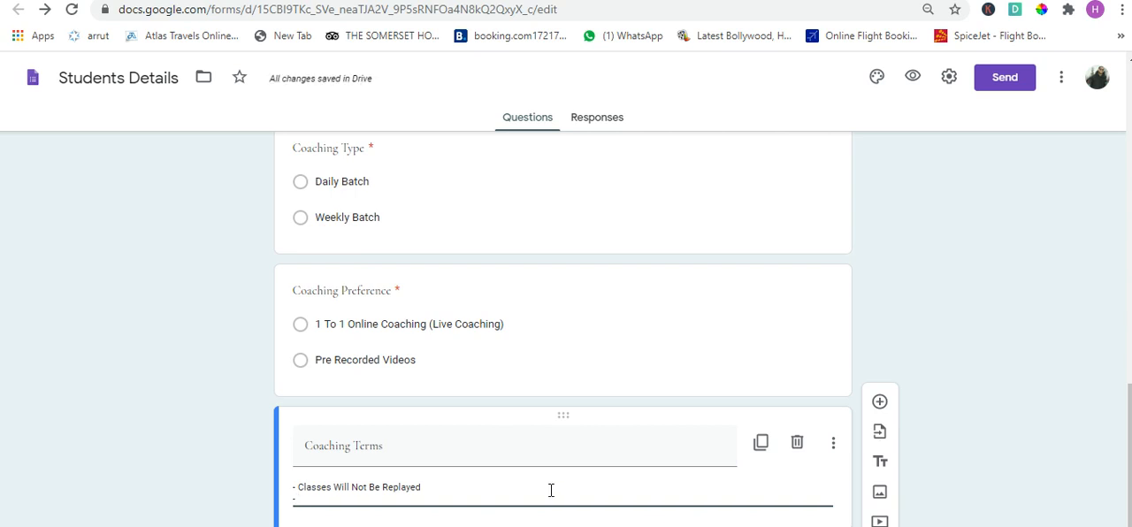
pyautogui.write('Test 1 ')
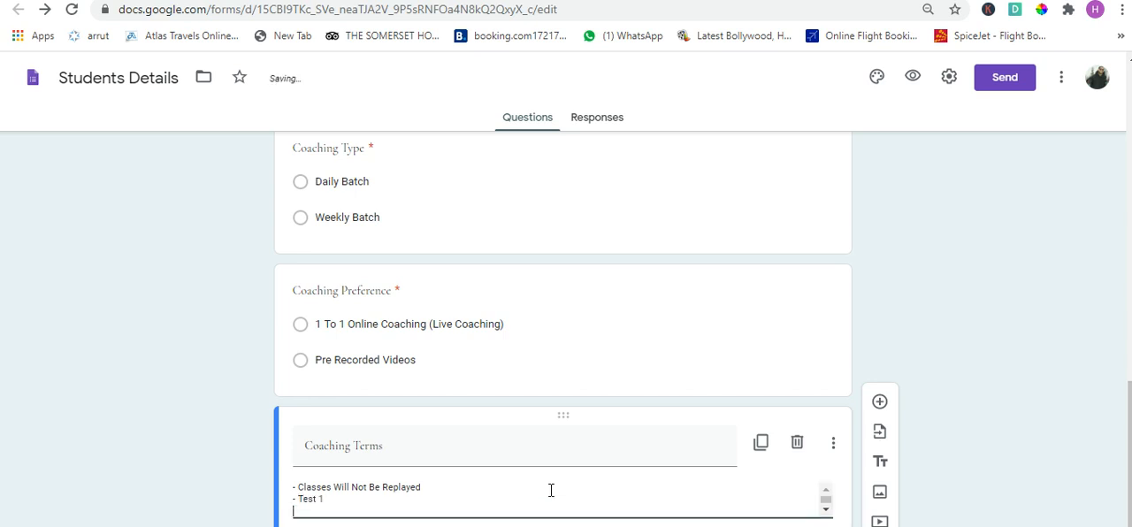
pyautogui.write('- Test 2')
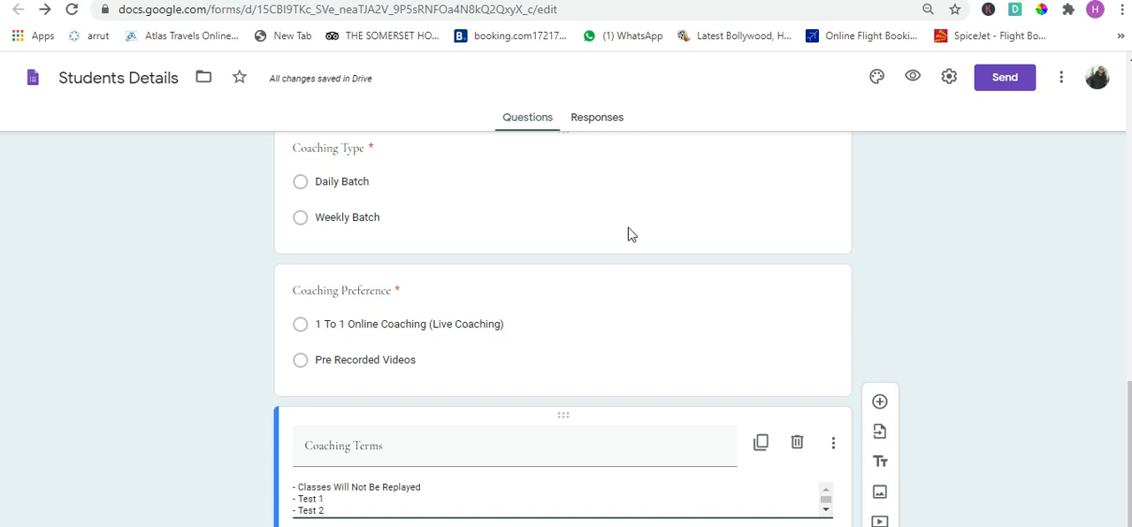
pyautogui.click(958, 204)
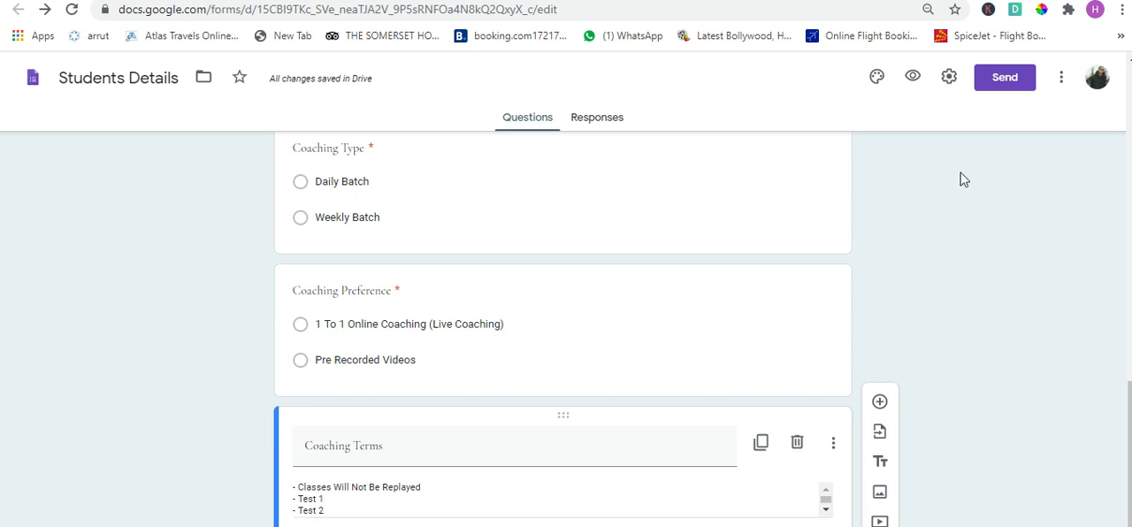
# - Open the form's general settings and switch the respondents' "Edit after submit" option on and back off
pyautogui.click(950, 77)
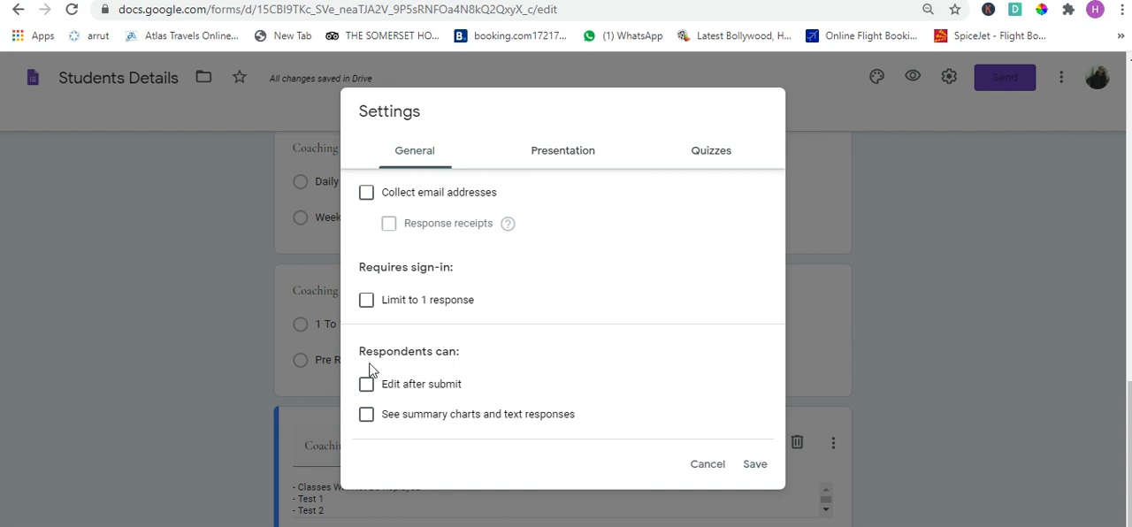
pyautogui.moveTo(370, 364); pyautogui.dragTo(498, 333)
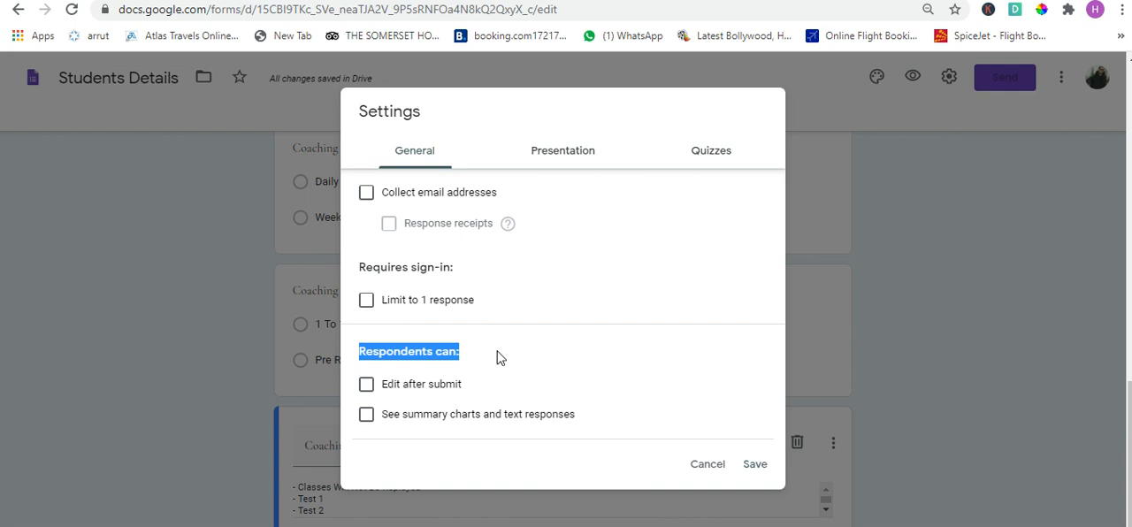
pyautogui.click(497, 358)
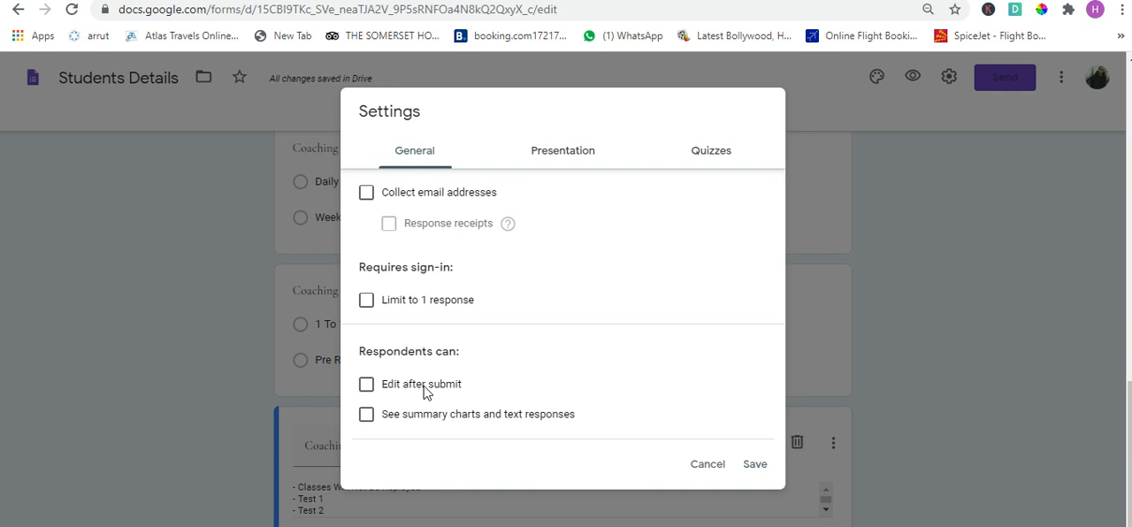
pyautogui.click(372, 390)
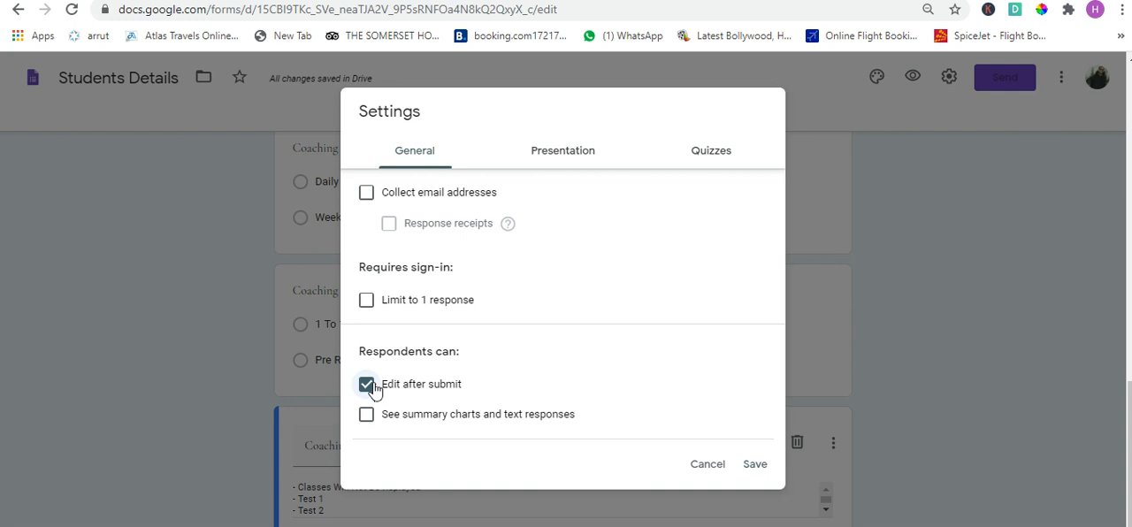
pyautogui.click(369, 386)
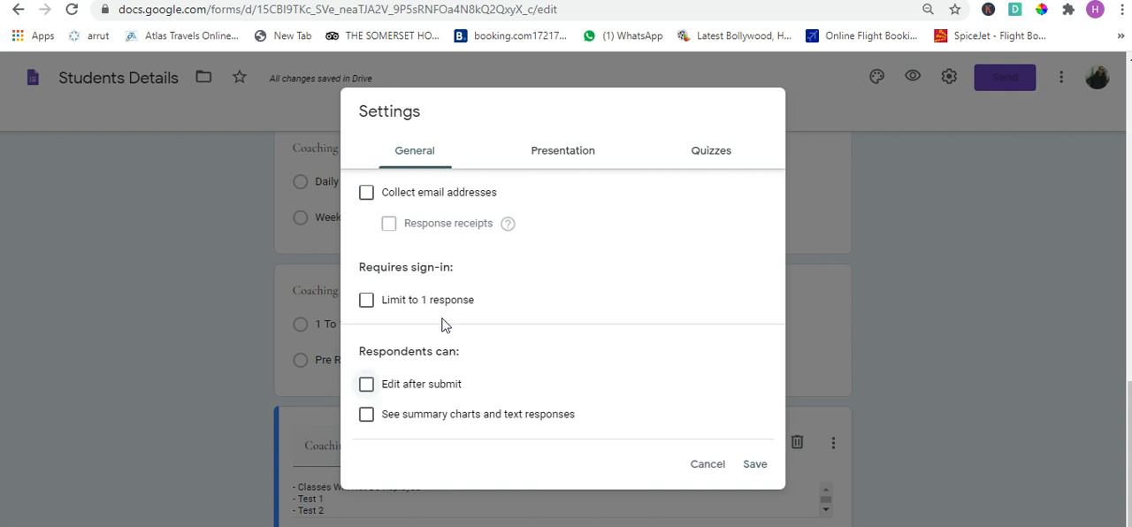
# - Set the form's confirmation message to "Thank You For Your Details We Will Contact You Shortly" and save the settings
pyautogui.click(556, 159)
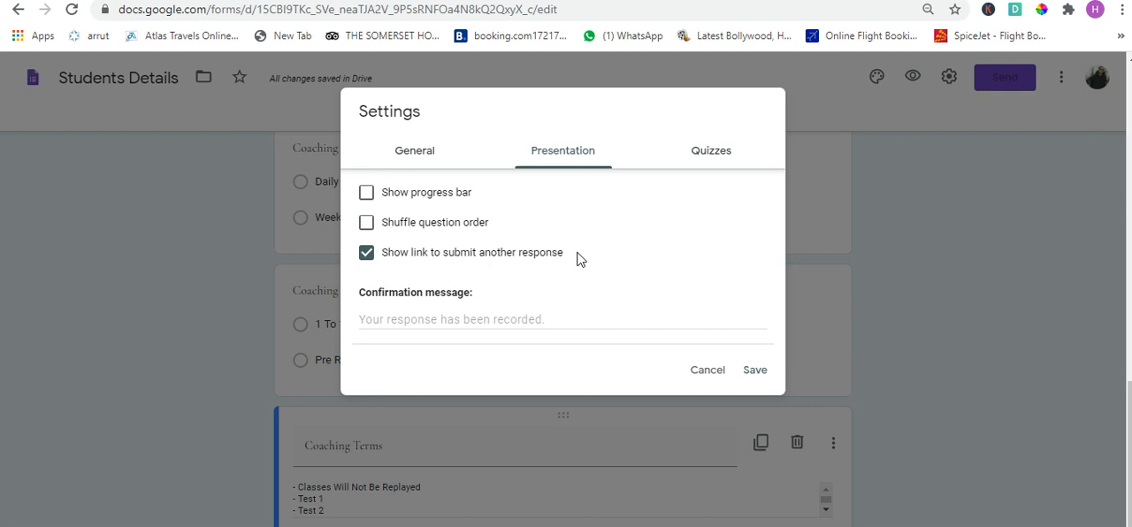
pyautogui.click(549, 320)
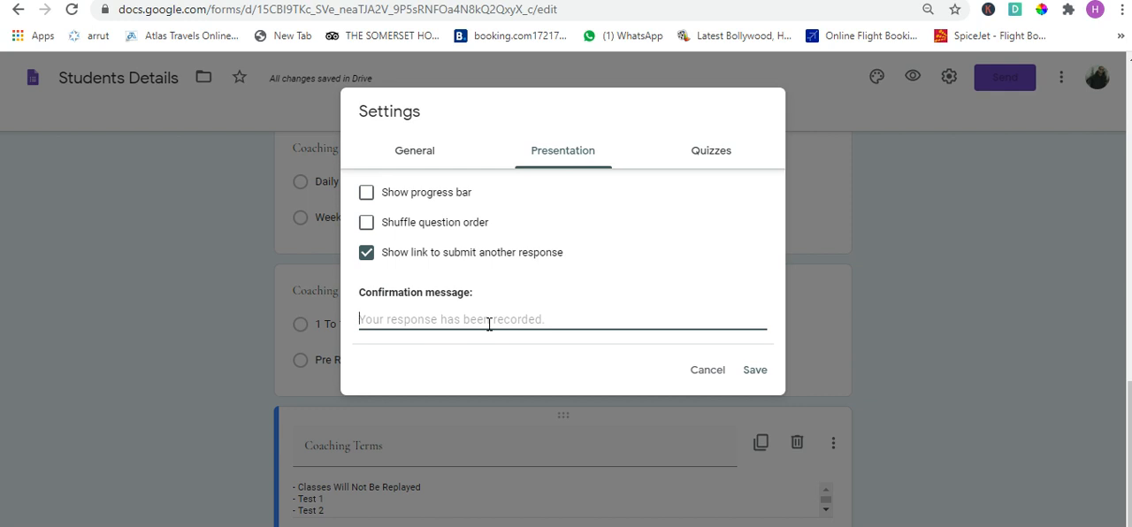
pyautogui.write('Thank You F')
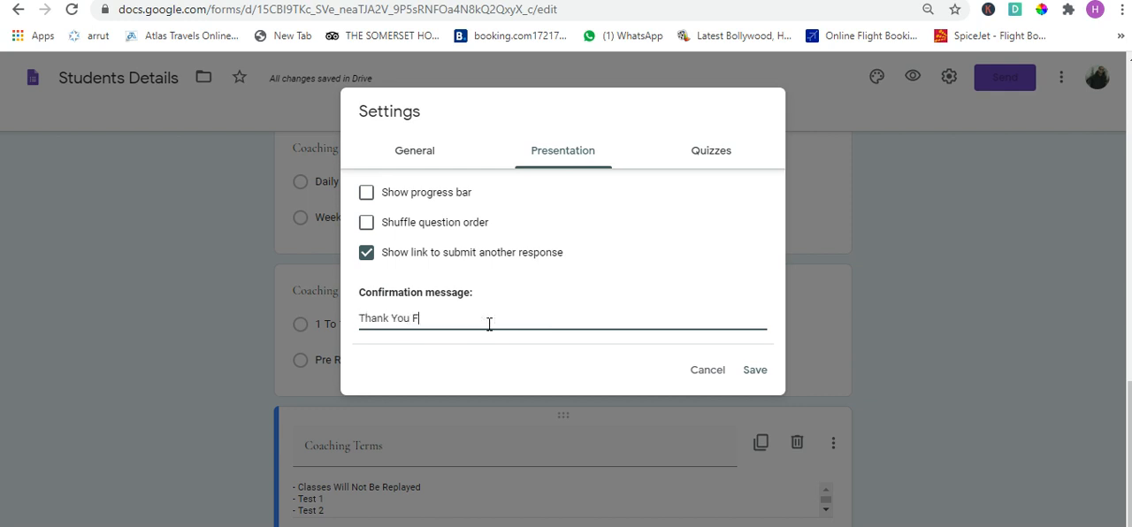
pyautogui.write('or Your Details We Will Contact You Sh')
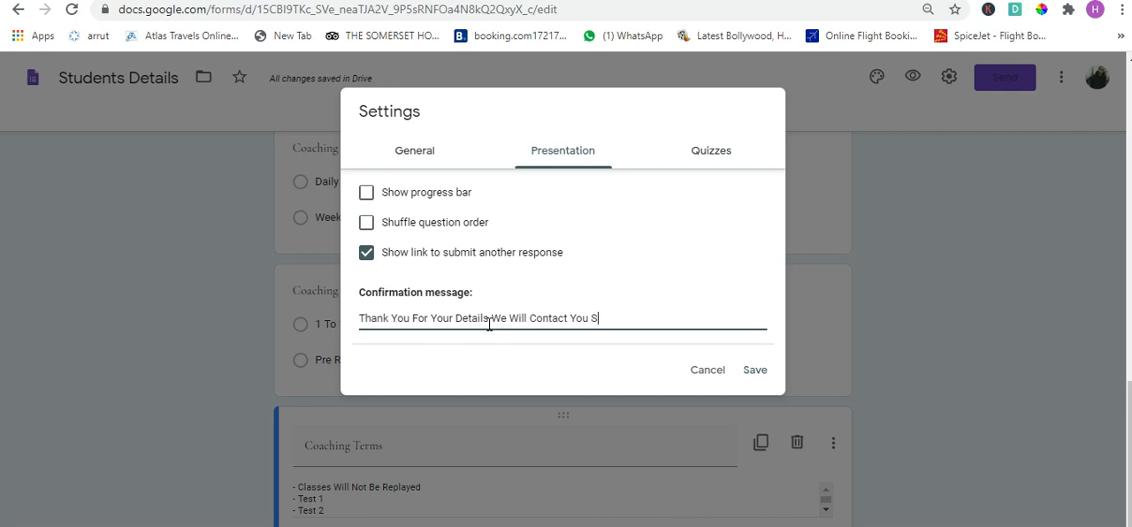
pyautogui.write('ortly')
pyautogui.click(754, 372)
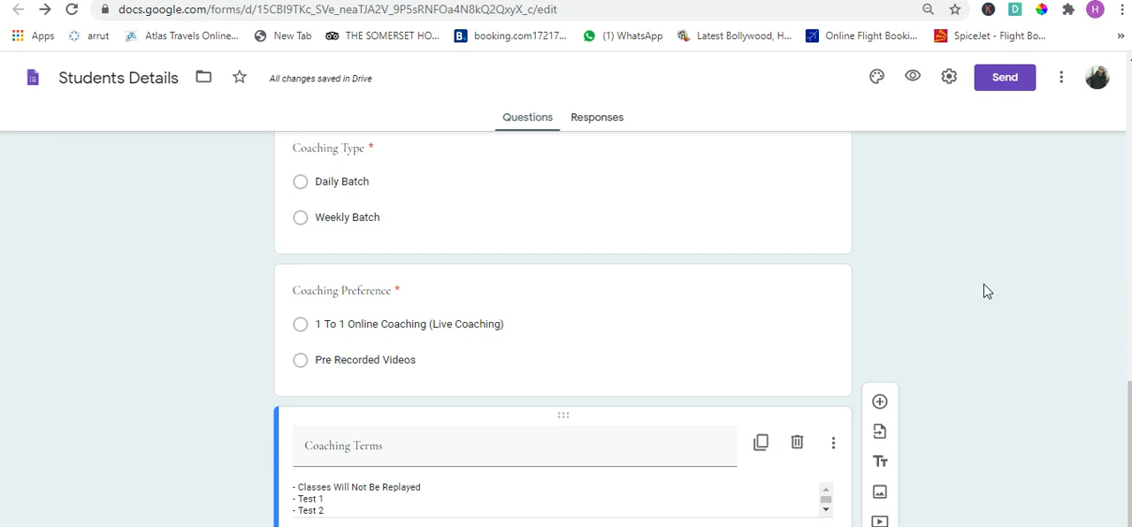
# - Turn on email notifications for new responses and review the other response options
pyautogui.click(607, 124)
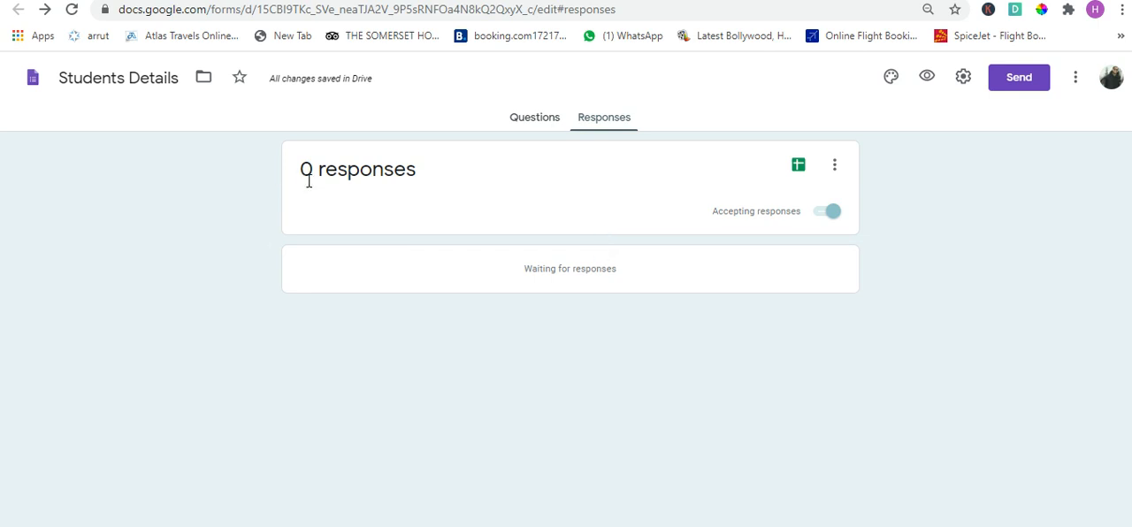
pyautogui.click(838, 161)
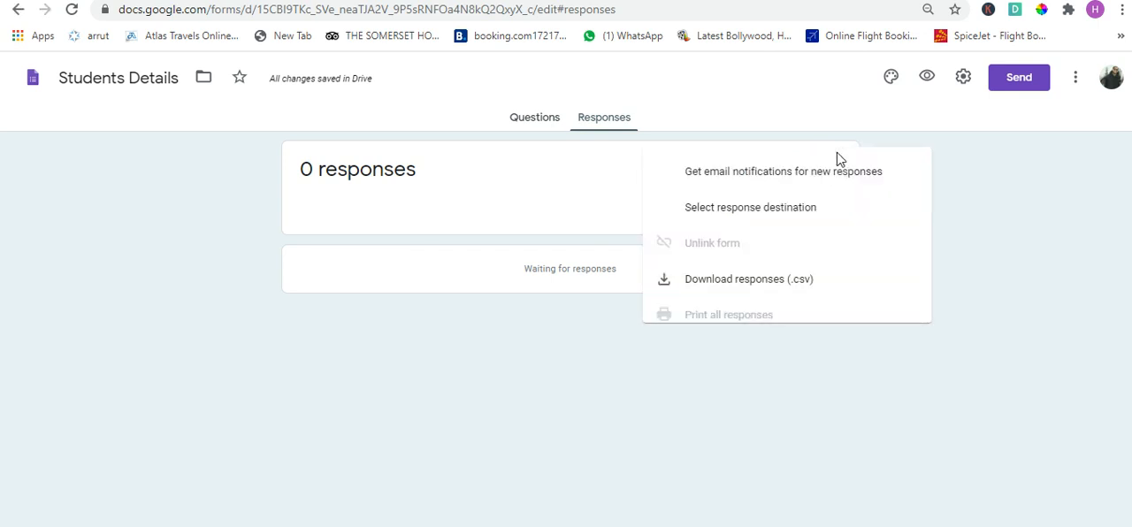
pyautogui.click(689, 185)
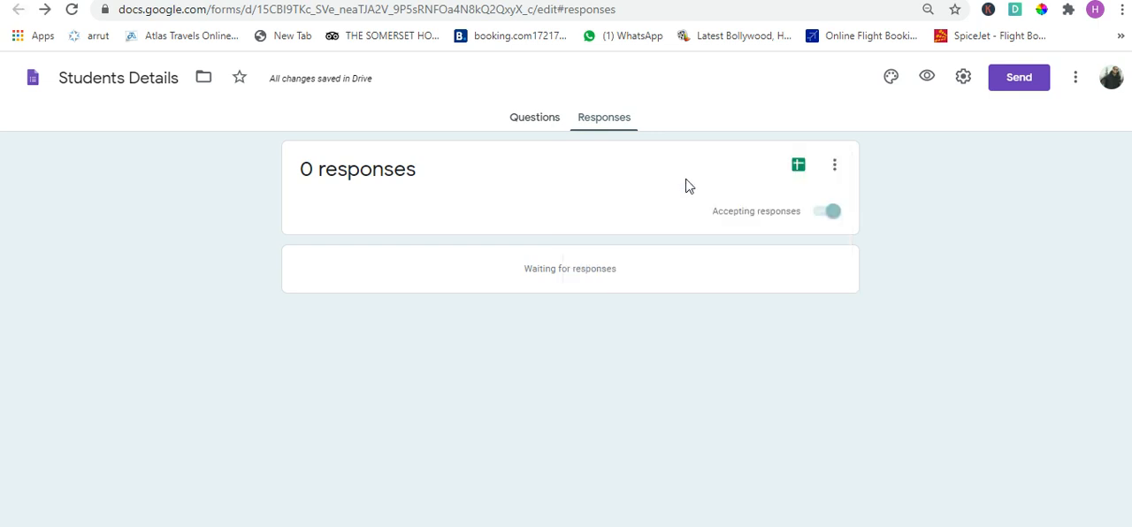
pyautogui.click(836, 166)
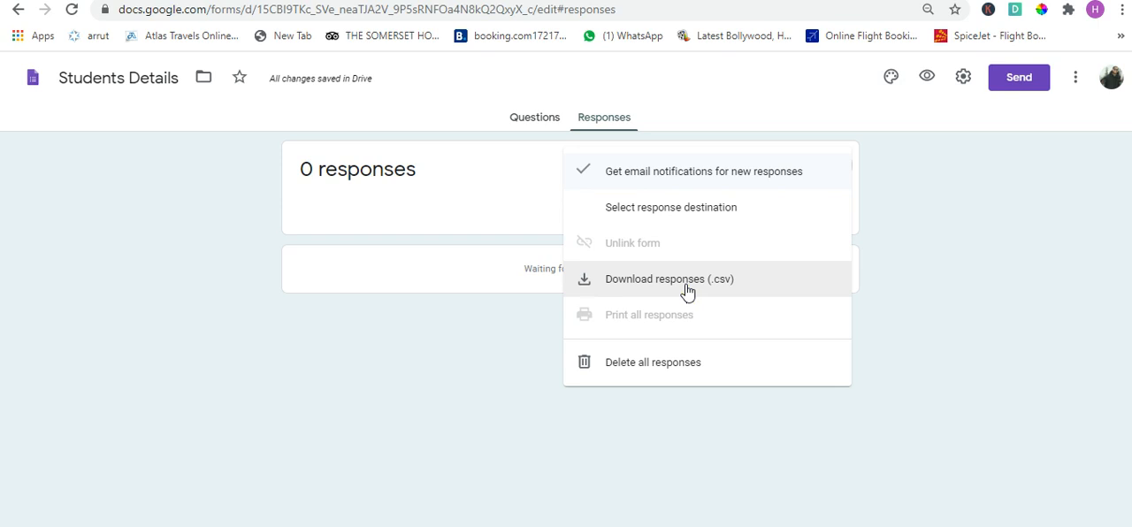
pyautogui.click(1016, 355)
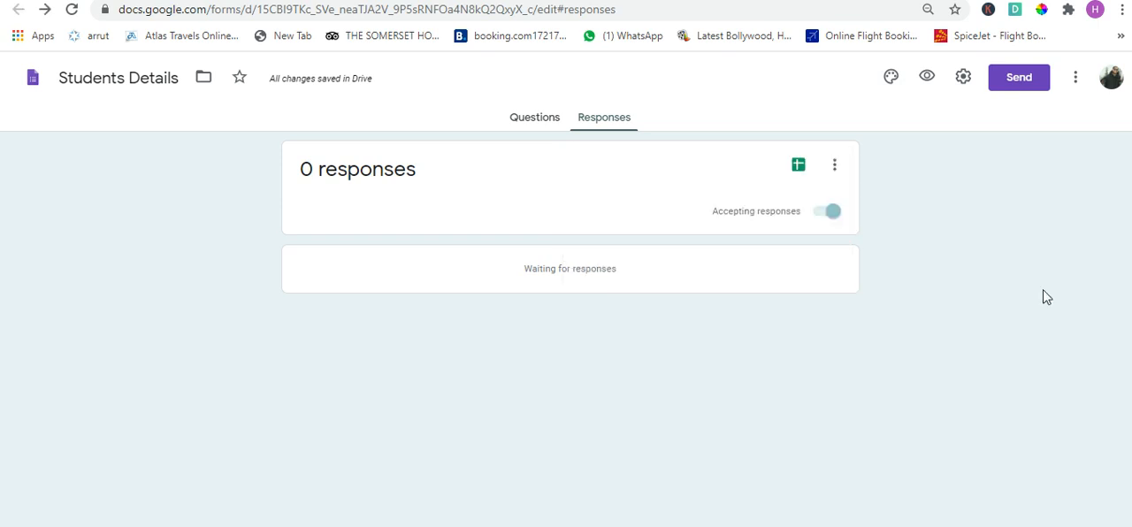
# - Create a new spreadsheet named "Students Details (Responses)" as the response destination and return to the form editor
pyautogui.click(800, 170)
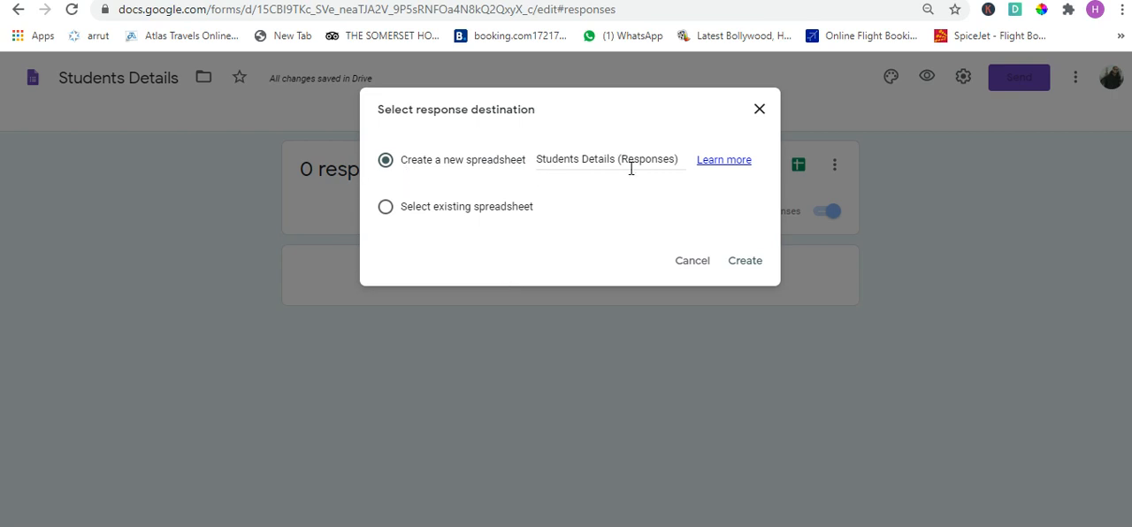
pyautogui.click(742, 261)
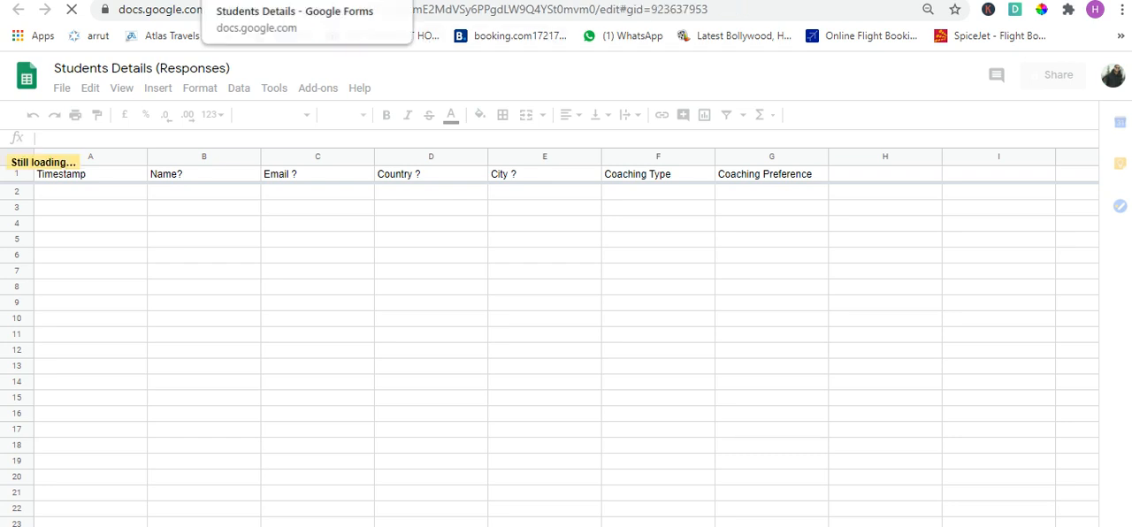
pyautogui.click(296, 1)
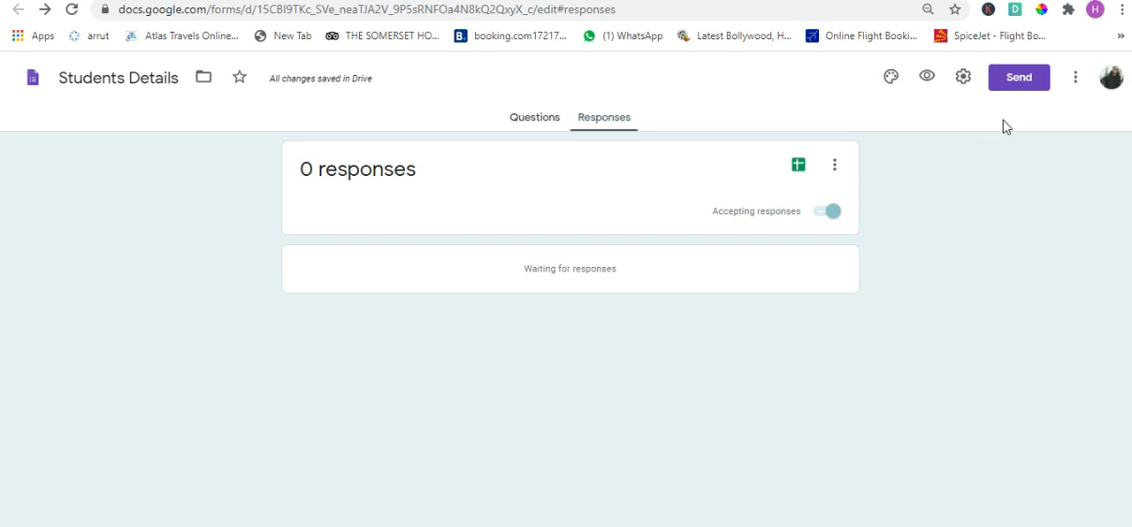
# - Generate a shortened link for sharing the form and copy it
pyautogui.click(1021, 77)
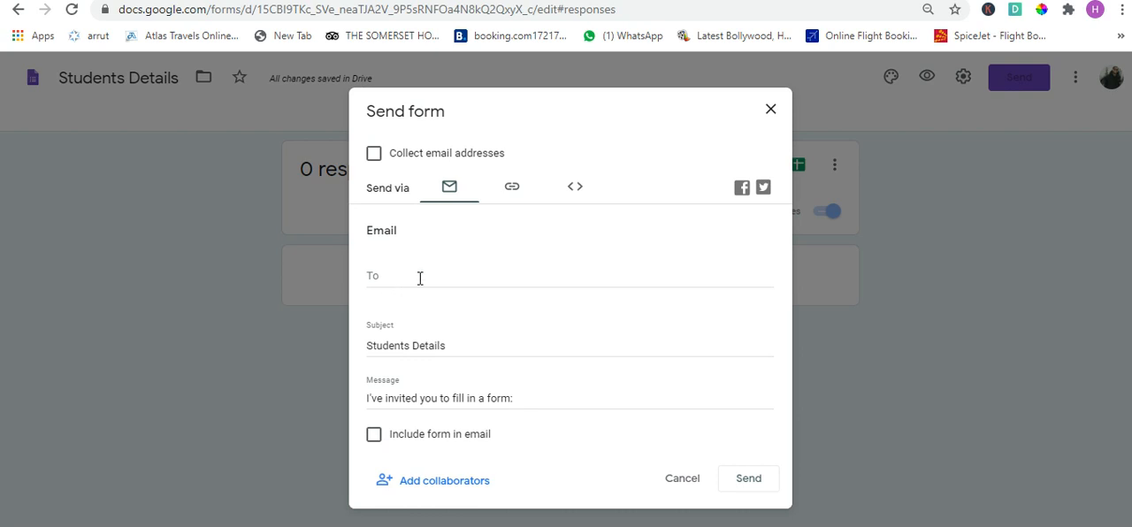
pyautogui.click(512, 188)
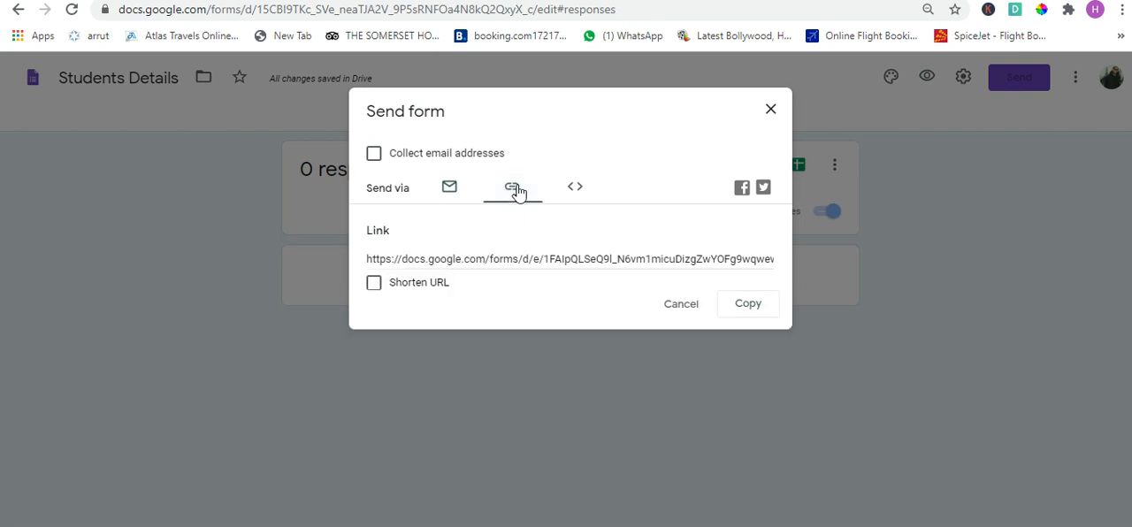
pyautogui.click(375, 290)
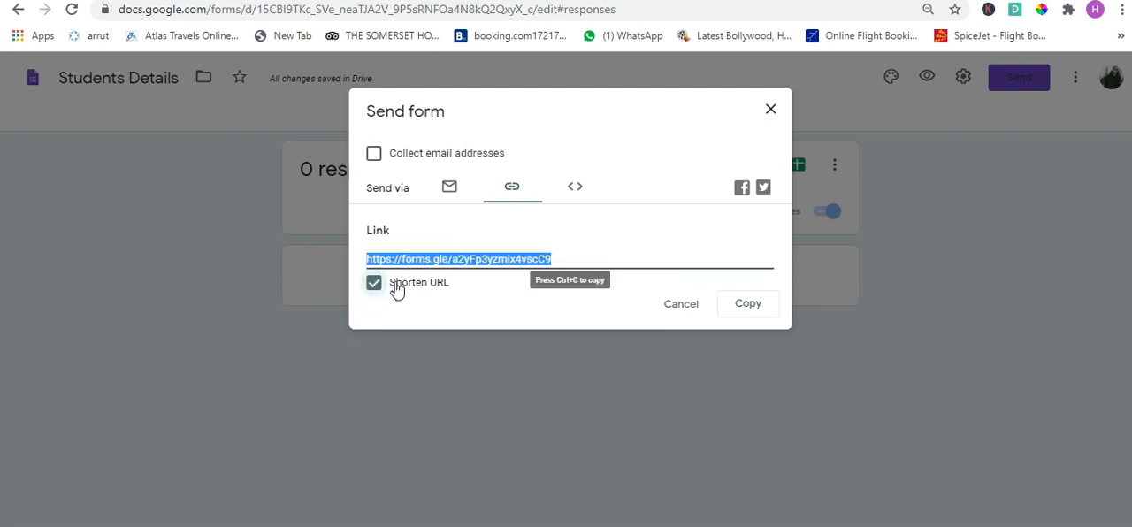
pyautogui.click(745, 306)
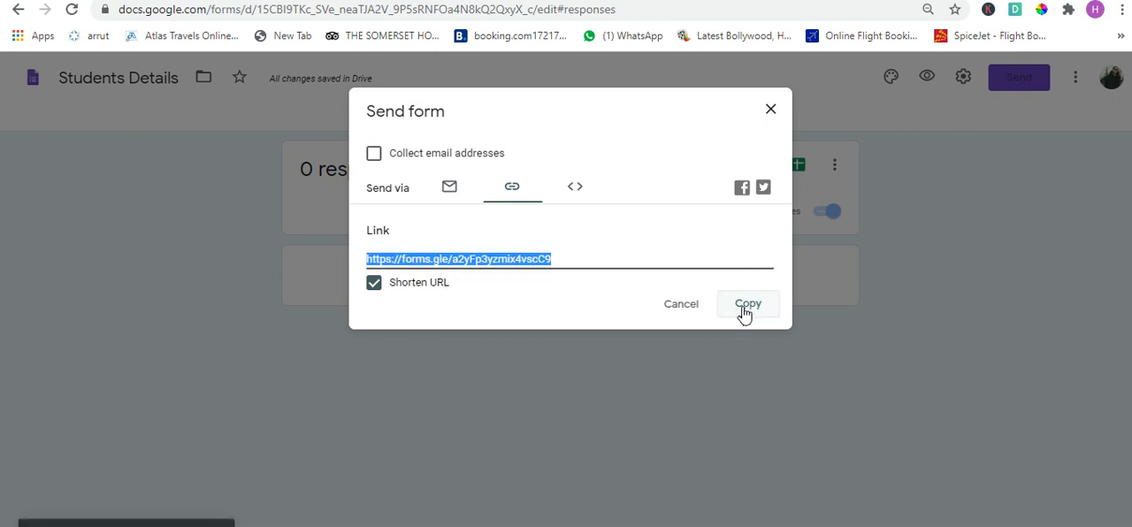
# - Examine the form's HTML embed code and size options, and leave the sharing dialog
pyautogui.click(582, 189)
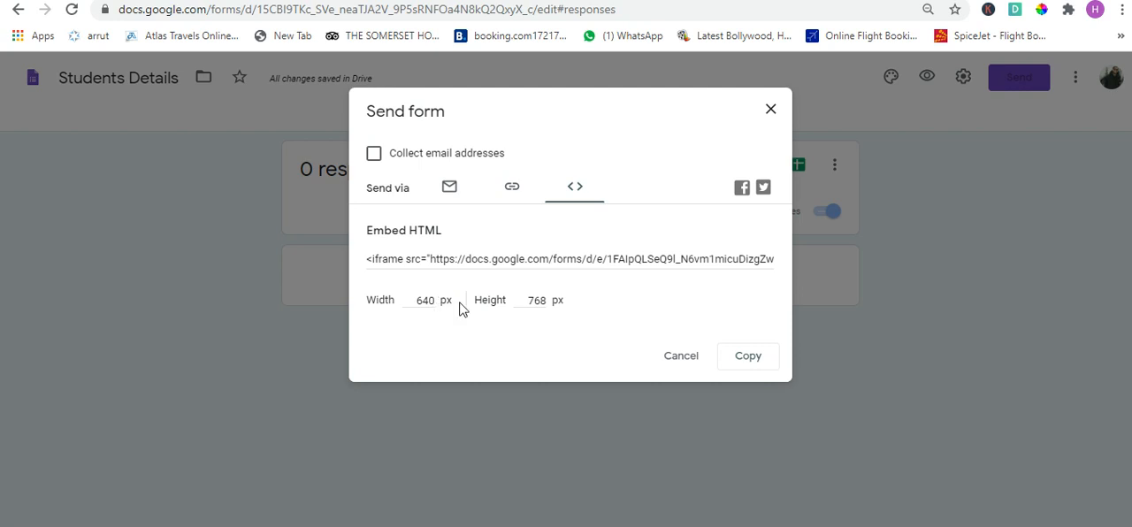
pyautogui.click(454, 265)
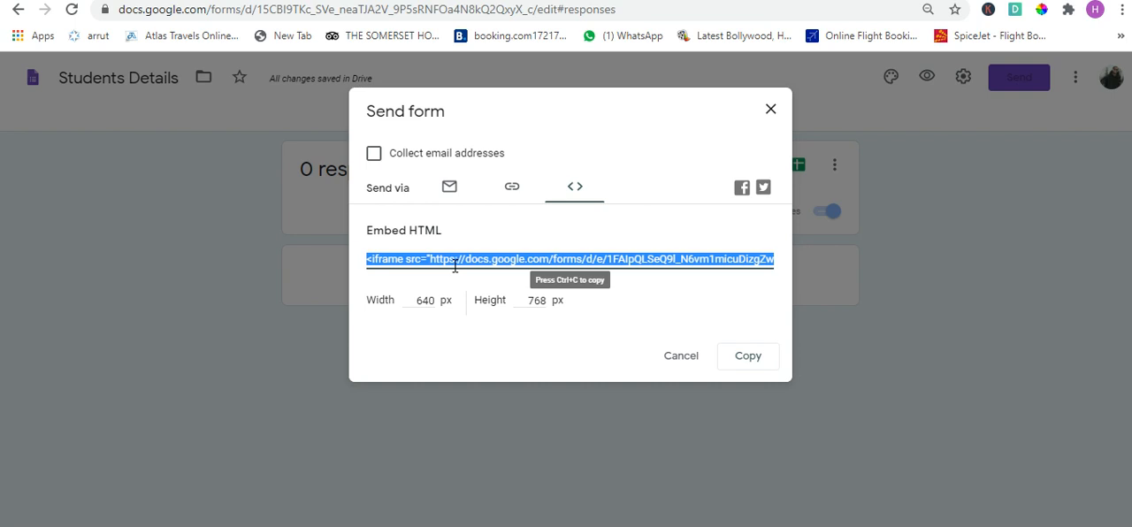
pyautogui.click(675, 359)
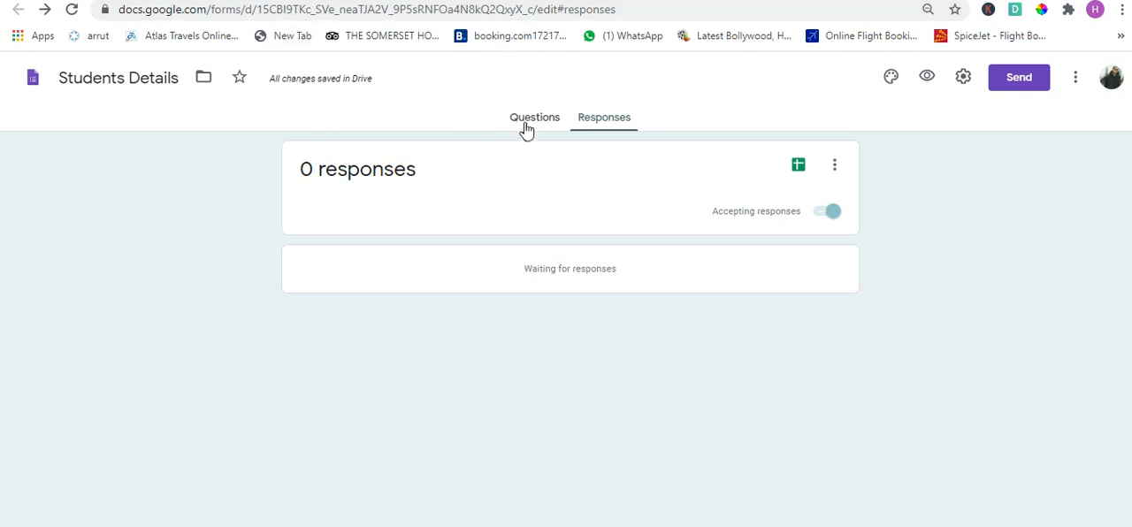
# - Switch to the live Students Details form and return to its first page
pyautogui.click(491, 1)
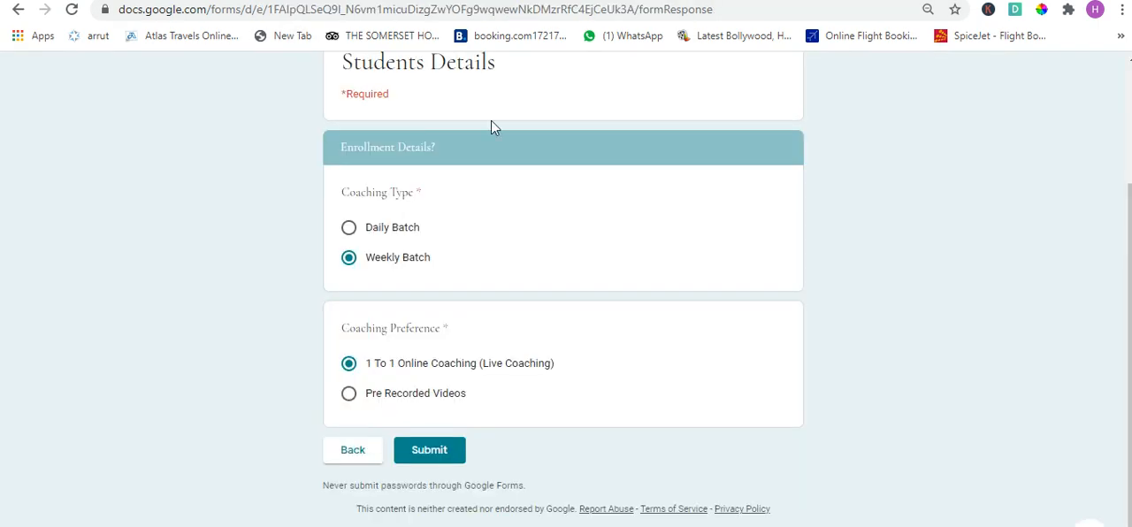
pyautogui.click(20, 11)
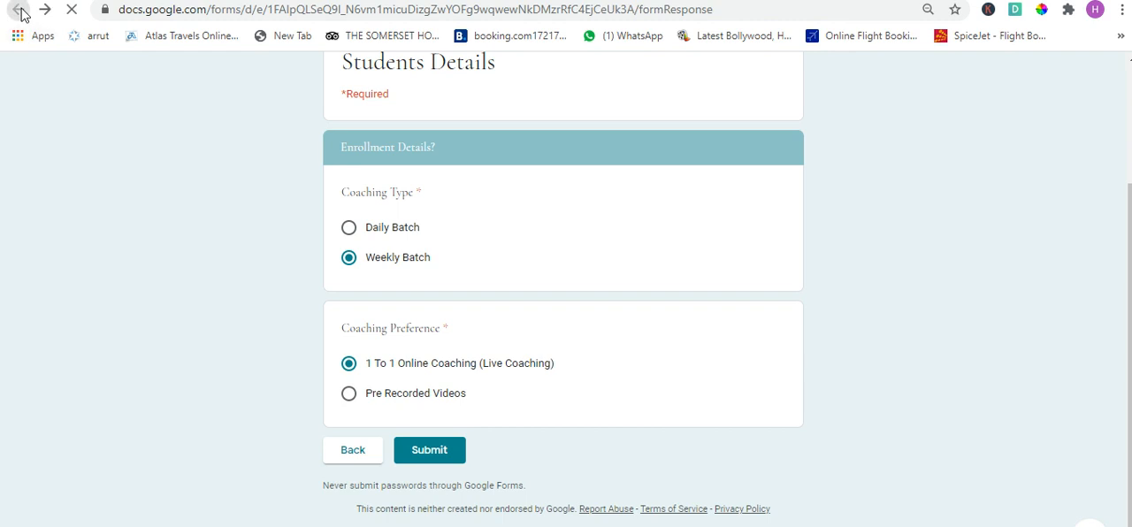
pyautogui.click(643, 107)
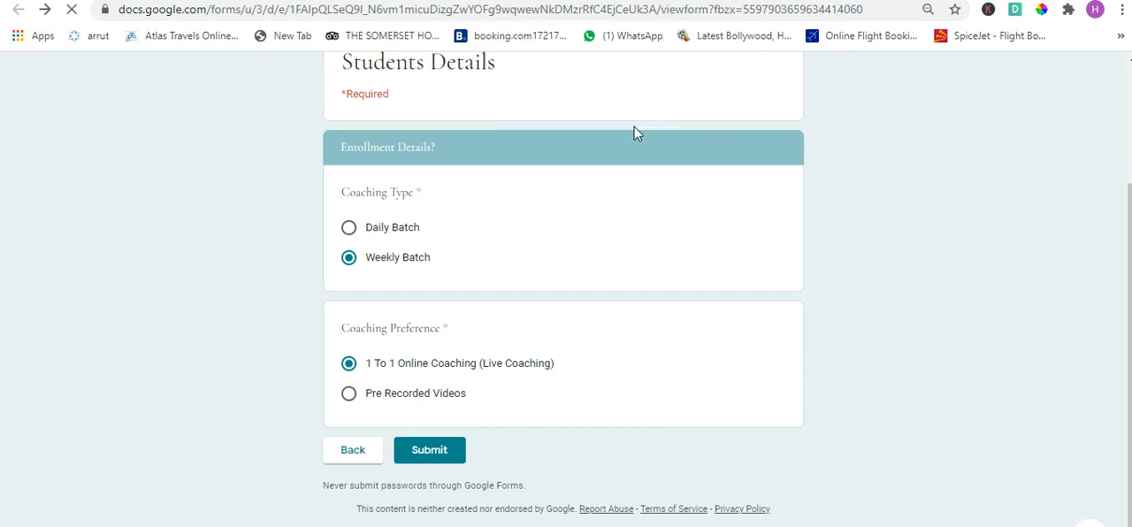
pyautogui.scroll(-1, 389, 336)
# - Answer the Name question with "Test 1" and fill in a test email address
pyautogui.click(393, 306)
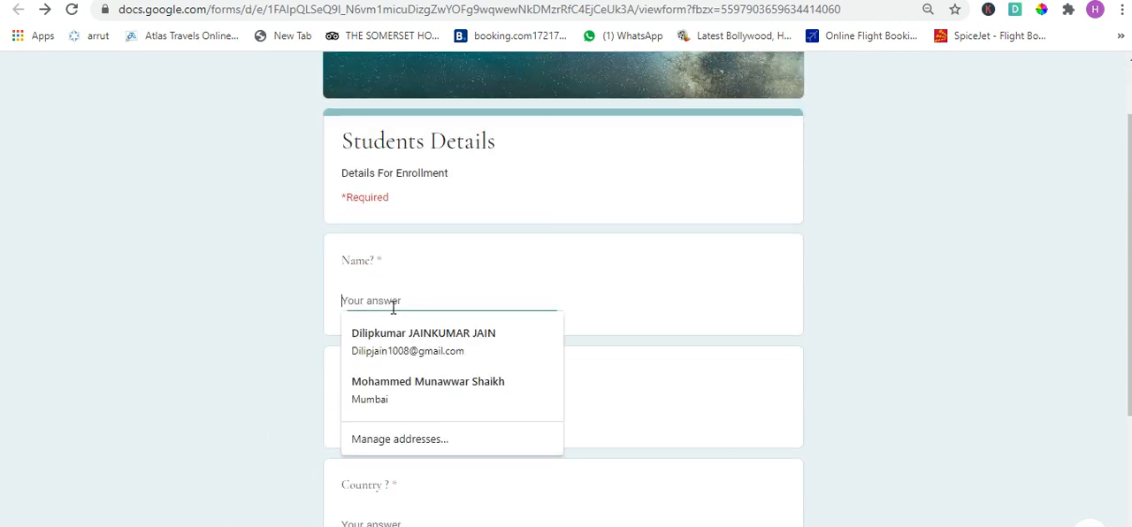
pyautogui.press('Tab')
# - Enter India as the country and Mumbai as the city, and continue to the Enrollment Details section
pyautogui.scroll(-3, 396, 318)
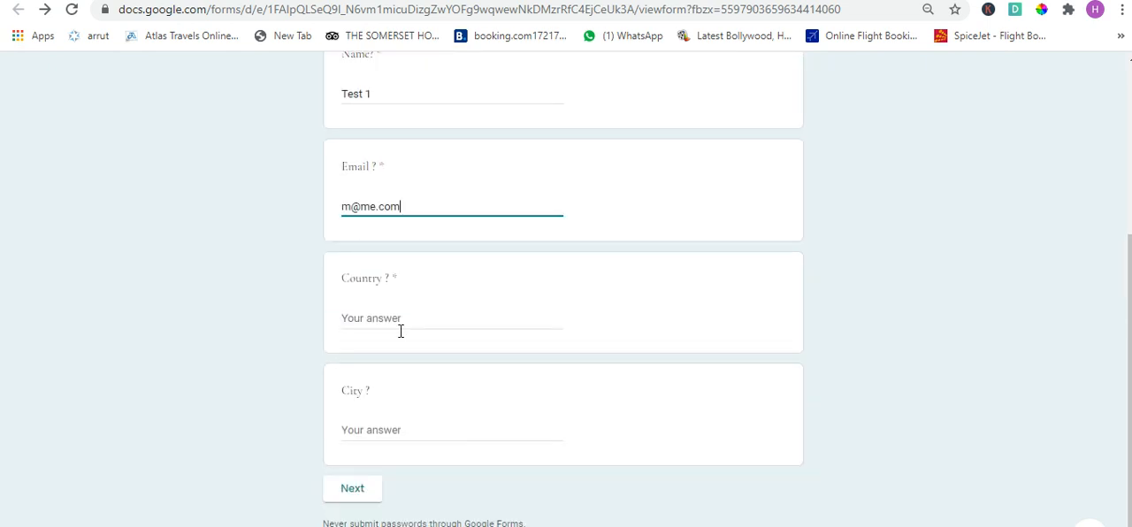
pyautogui.click(438, 283)
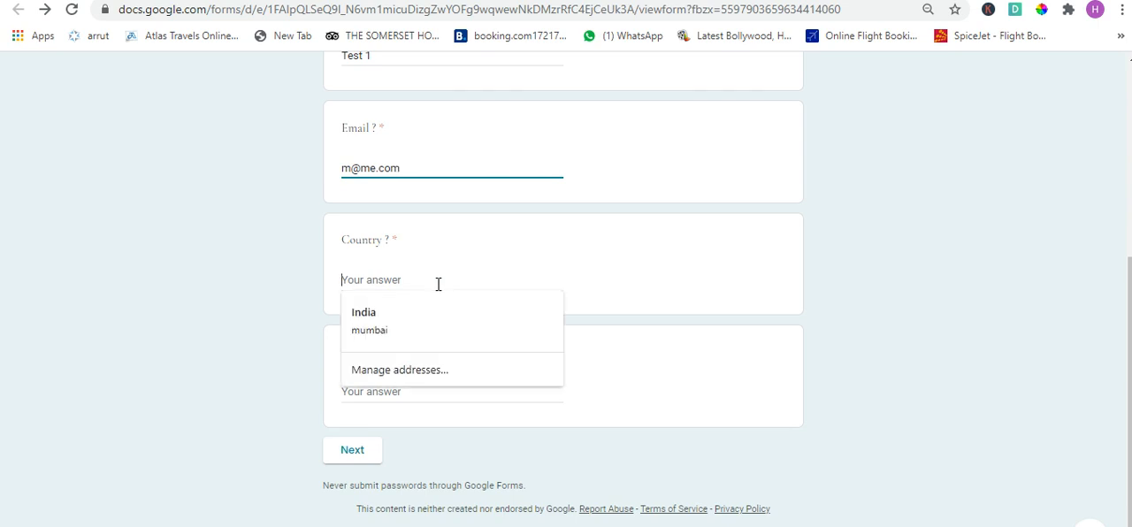
pyautogui.write('India')
pyautogui.press('Tab')
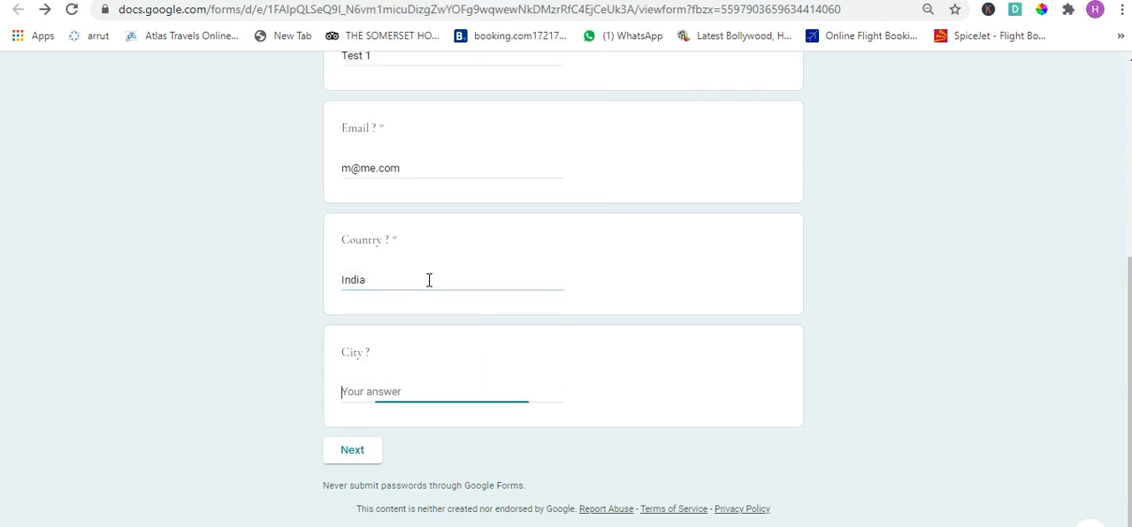
pyautogui.write('Mumbai')
pyautogui.press('Tab')
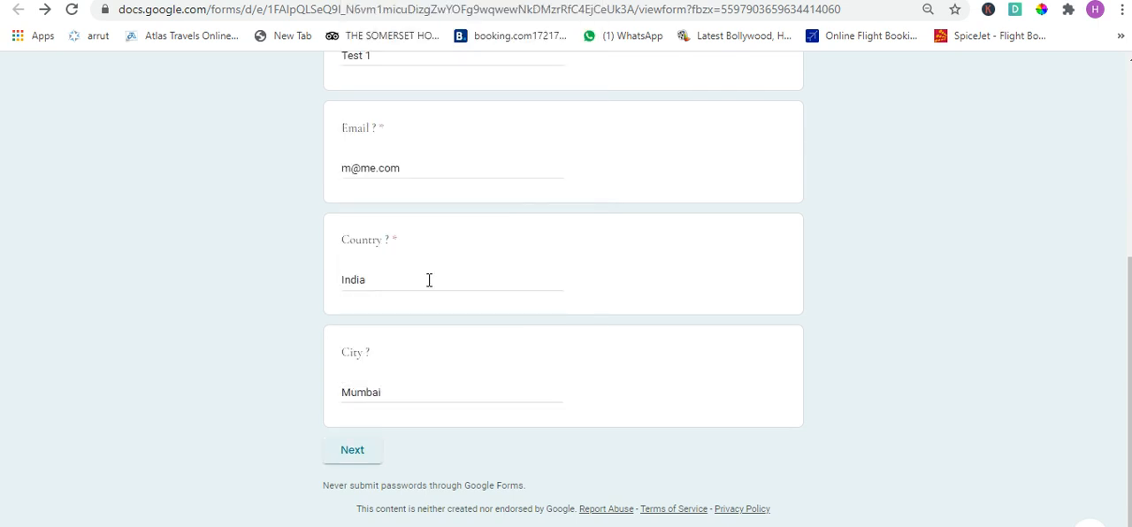
pyautogui.click(354, 457)
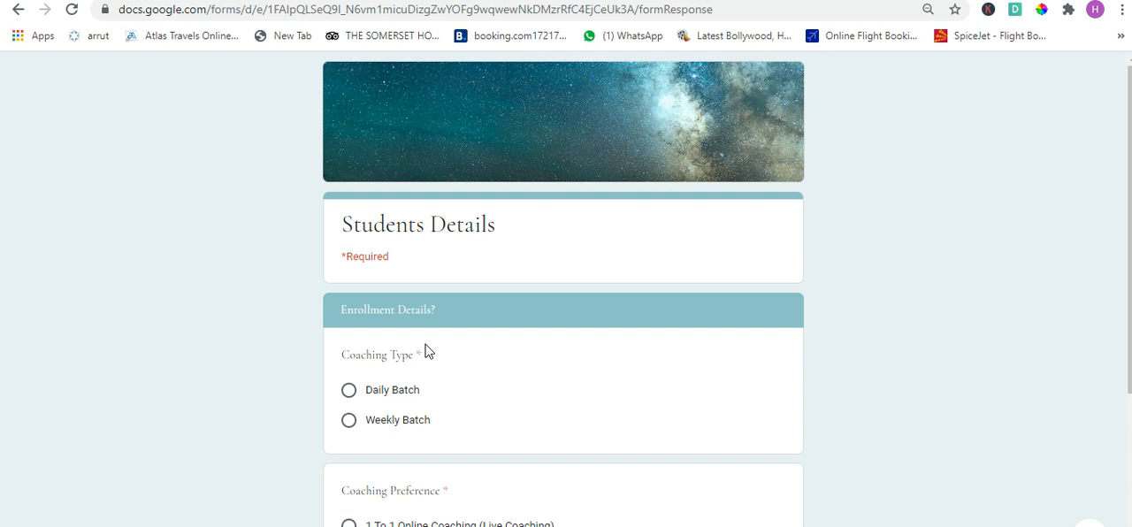
# - Choose Weekly Batch and "1 To 1 Online Coaching (Live Coaching)", and submit the test response
pyautogui.scroll(-1, 425, 352)
pyautogui.click(389, 341)
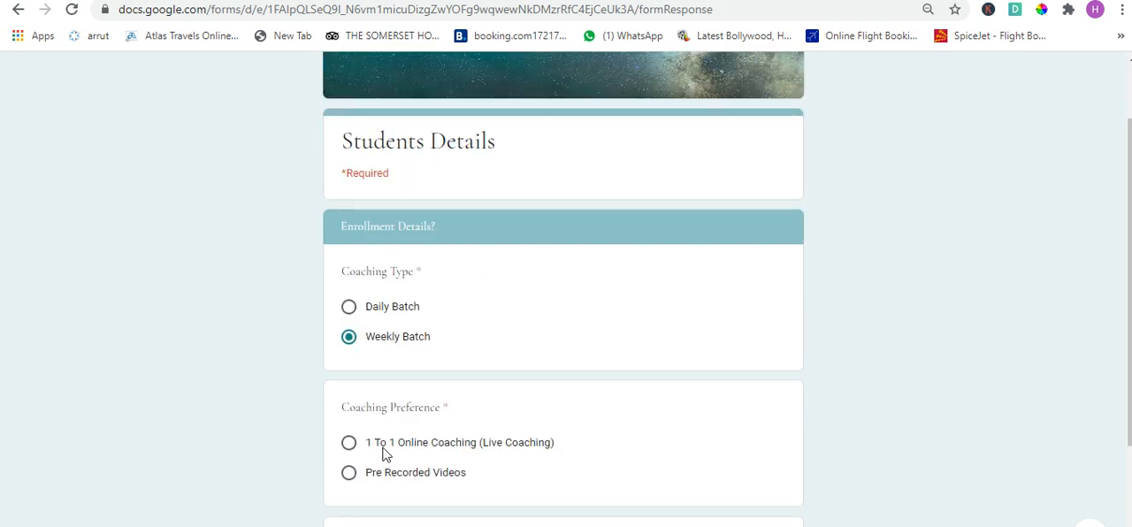
pyautogui.scroll(-2, 386, 453)
pyautogui.click(402, 279)
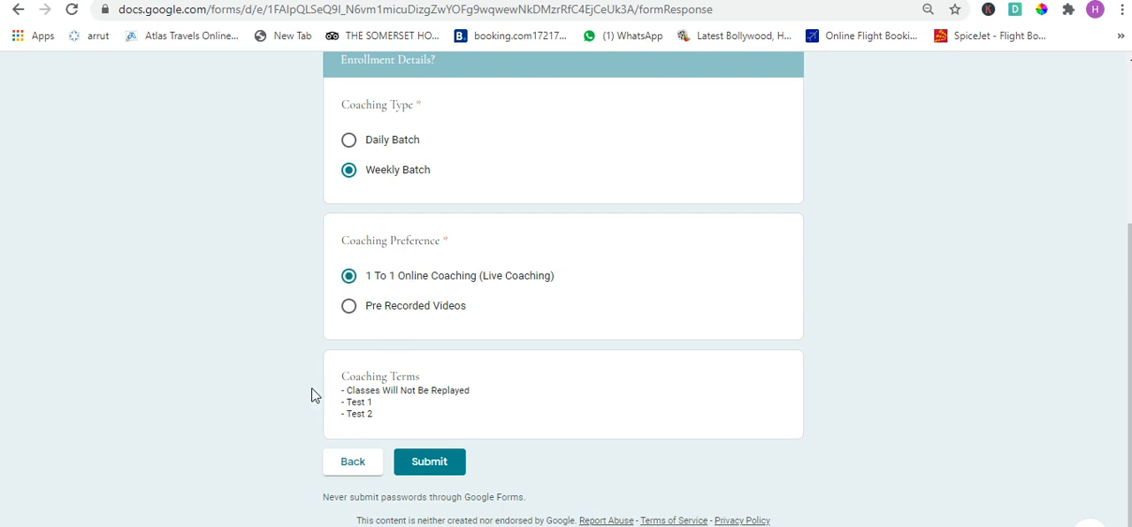
pyautogui.click(429, 466)
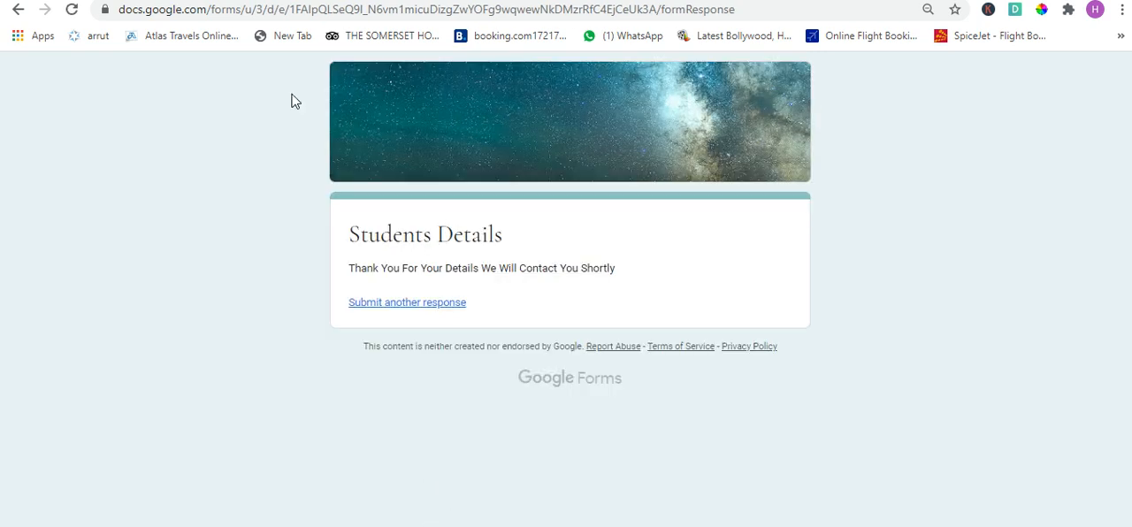
# - Review the confirmation message and check the submitted test response in the Students Details (Responses) spreadsheet
pyautogui.moveTo(349, 274); pyautogui.dragTo(698, 273)
pyautogui.click(582, 297)
pyautogui.click(513, 0)
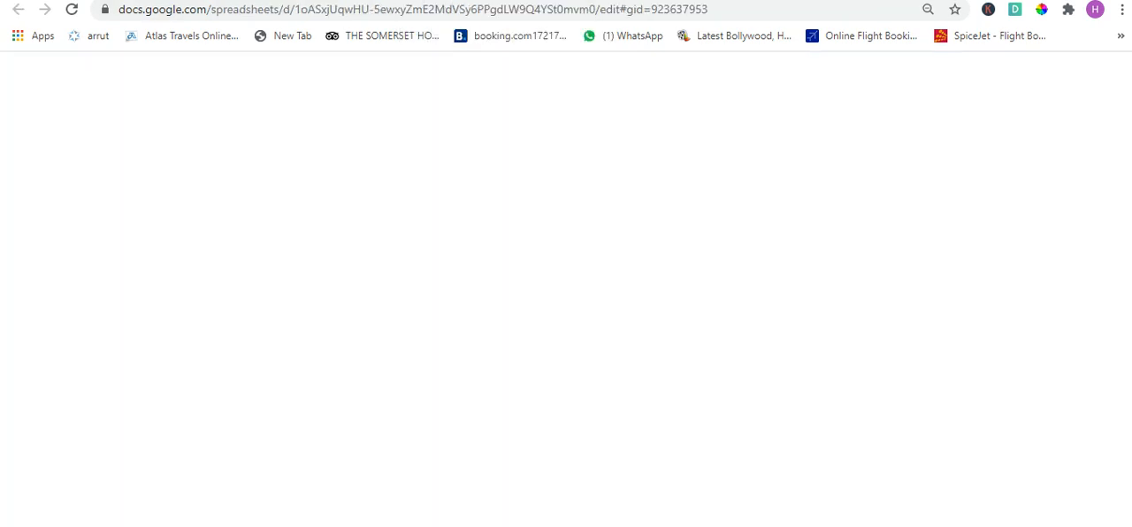
pyautogui.click(385, 407)
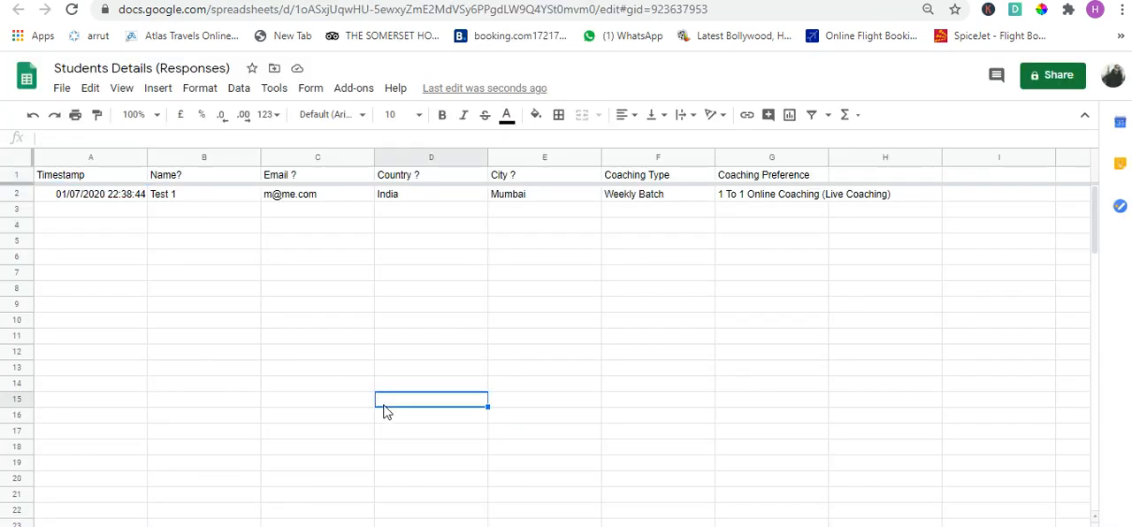
pyautogui.hotkey('ctrl', 'Up')
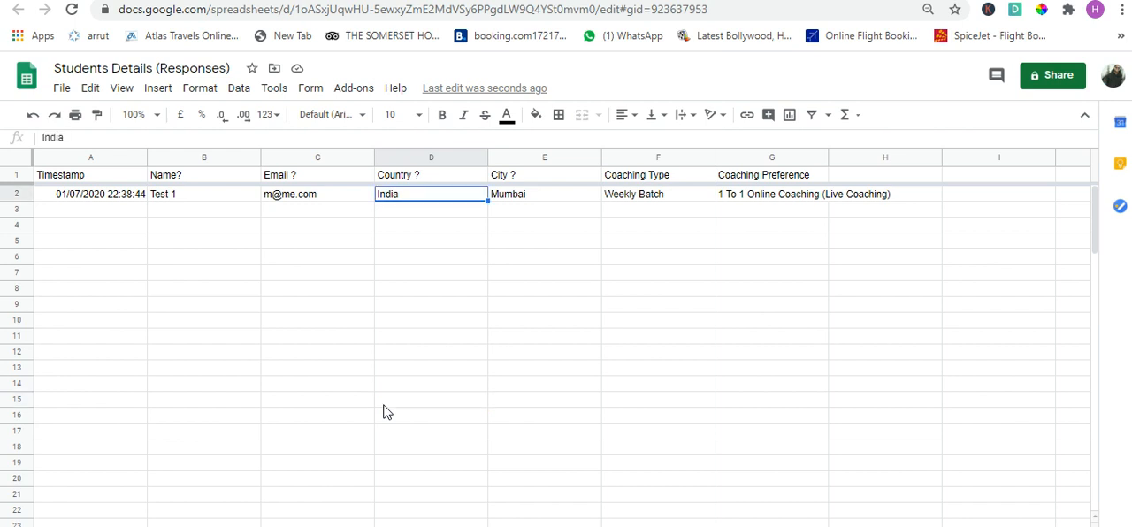
# - Look through the test response's recorded values across row 2 of the responses spreadsheet
pyautogui.hotkey('ctrl', 'Left')
pyautogui.press('Right')
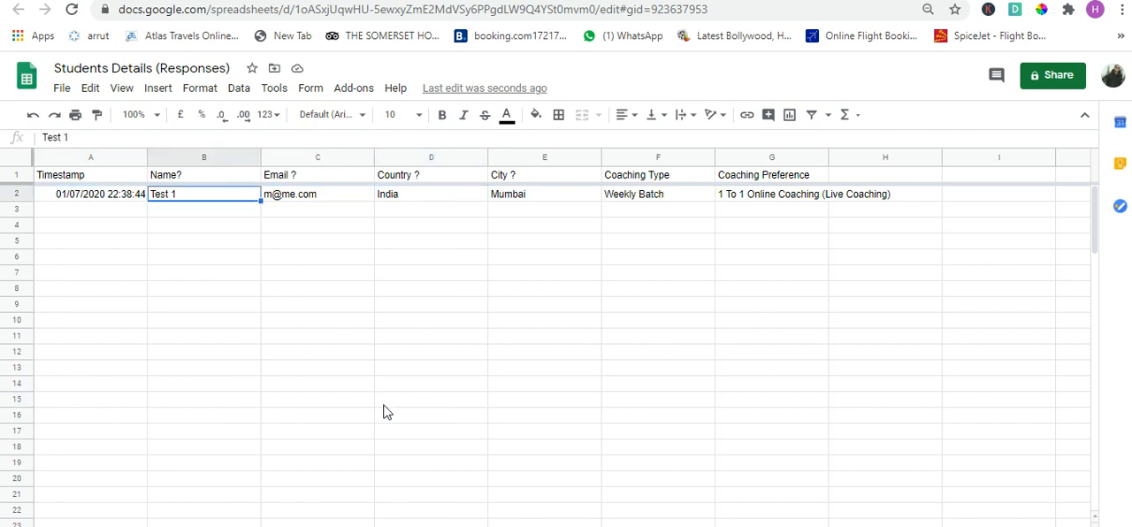
pyautogui.press('Right')
pyautogui.press('Right')
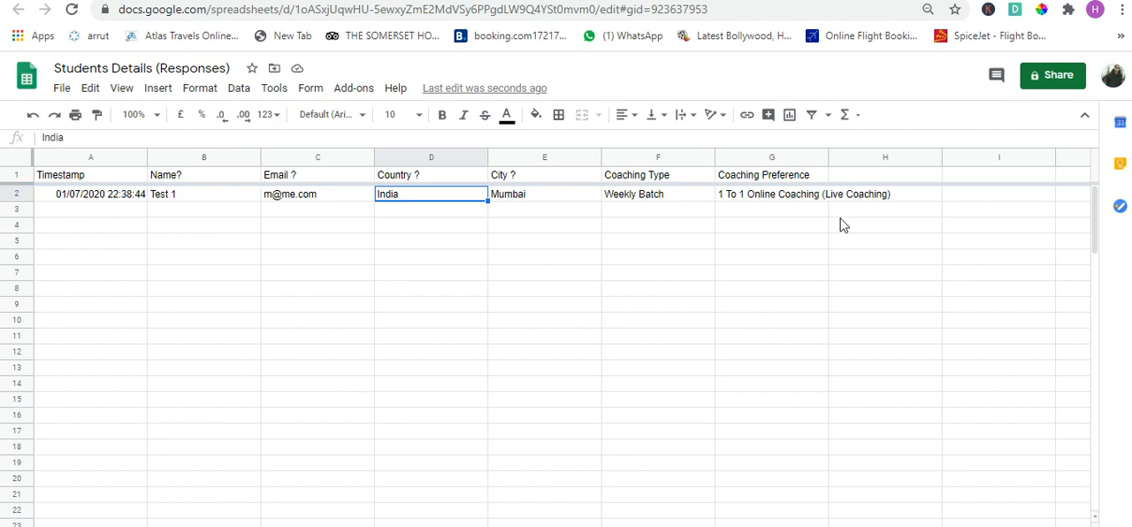
pyautogui.click(489, 291)
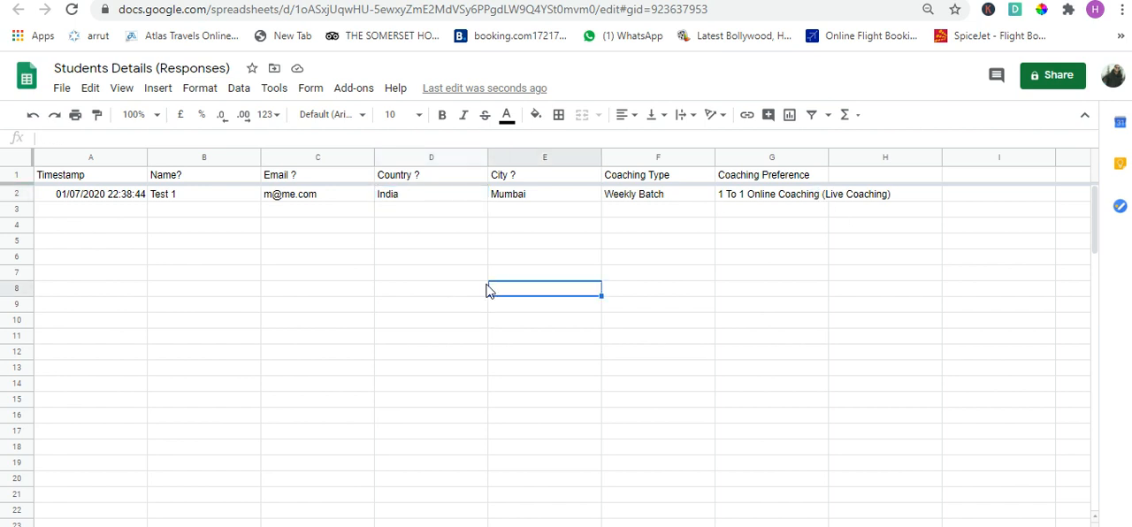
# - Return to the Students Details form in Google Forms and review its questions from the first section through Enrollment Details
pyautogui.hotkey('ctrl', 'shift', 'Tab')
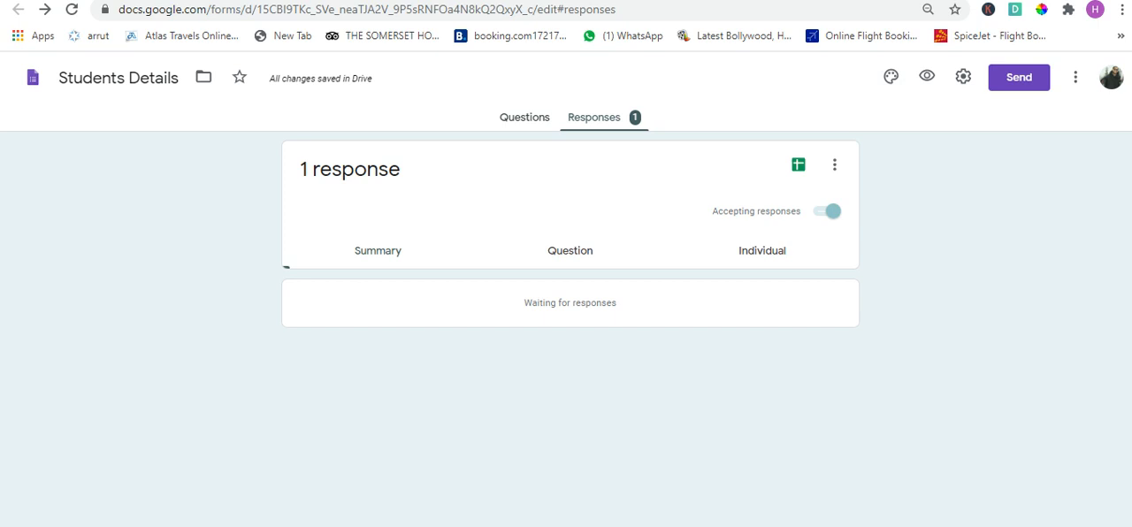
pyautogui.click(517, 124)
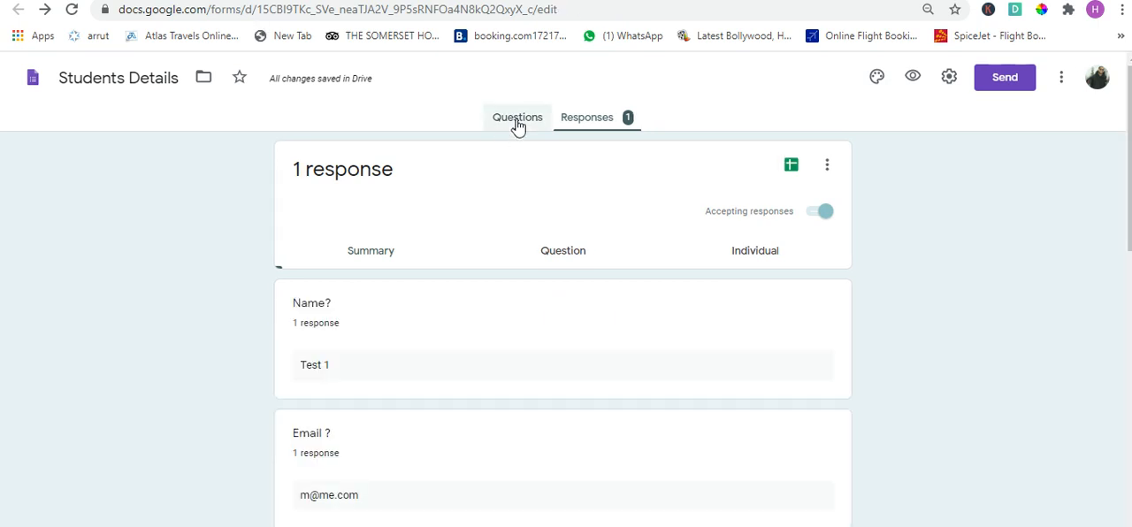
pyautogui.scroll(-2, 968, 421)
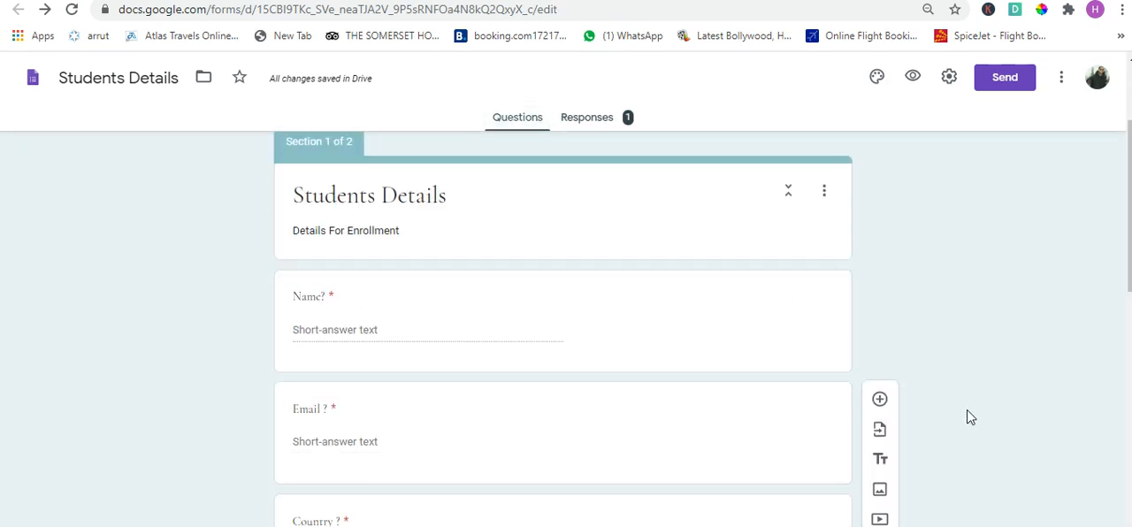
pyautogui.scroll(-4, 968, 417)
pyautogui.scroll(-1, 970, 415)
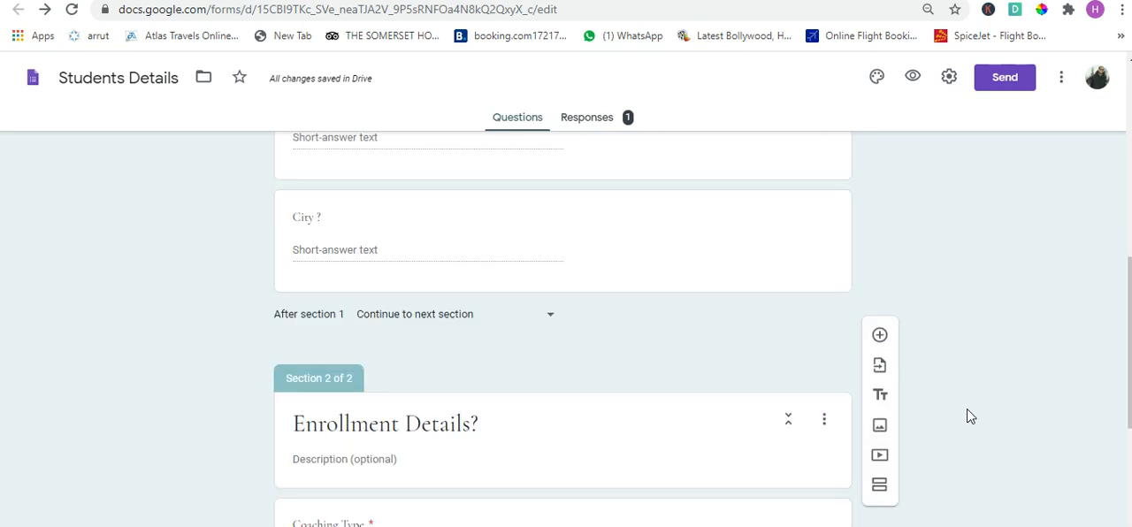
pyautogui.scroll(-3, 968, 417)
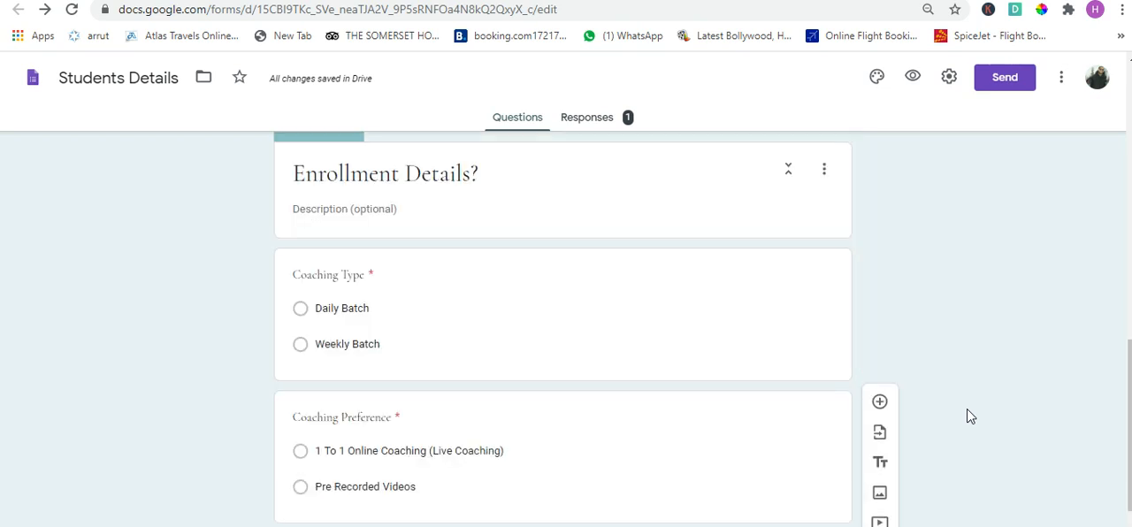